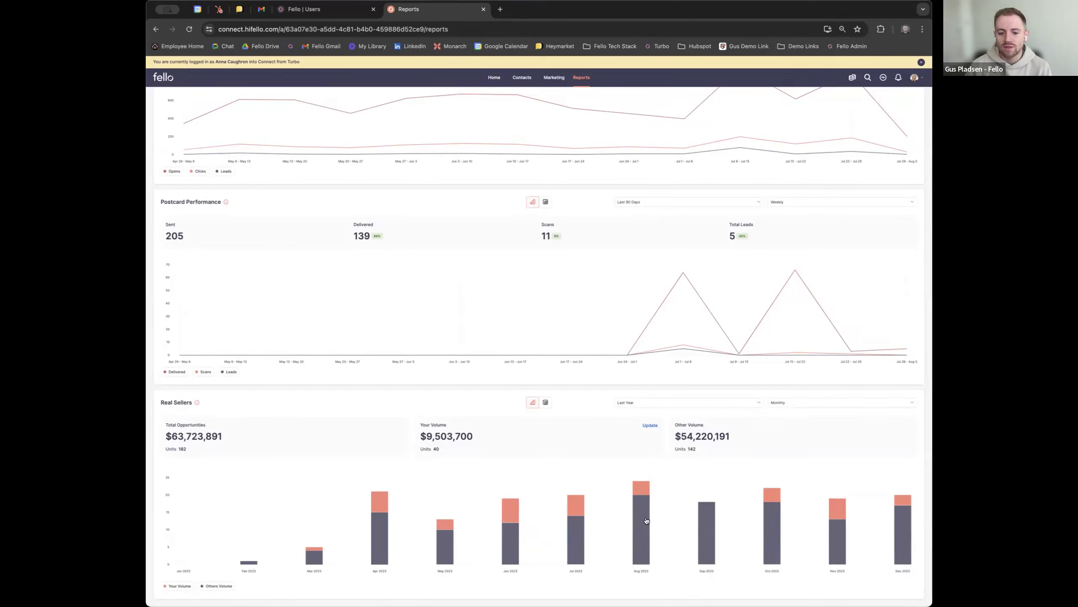
Open the Real Seller Activity list behind the Sep 2023 Others Volume bar
mouse_move(647, 521)
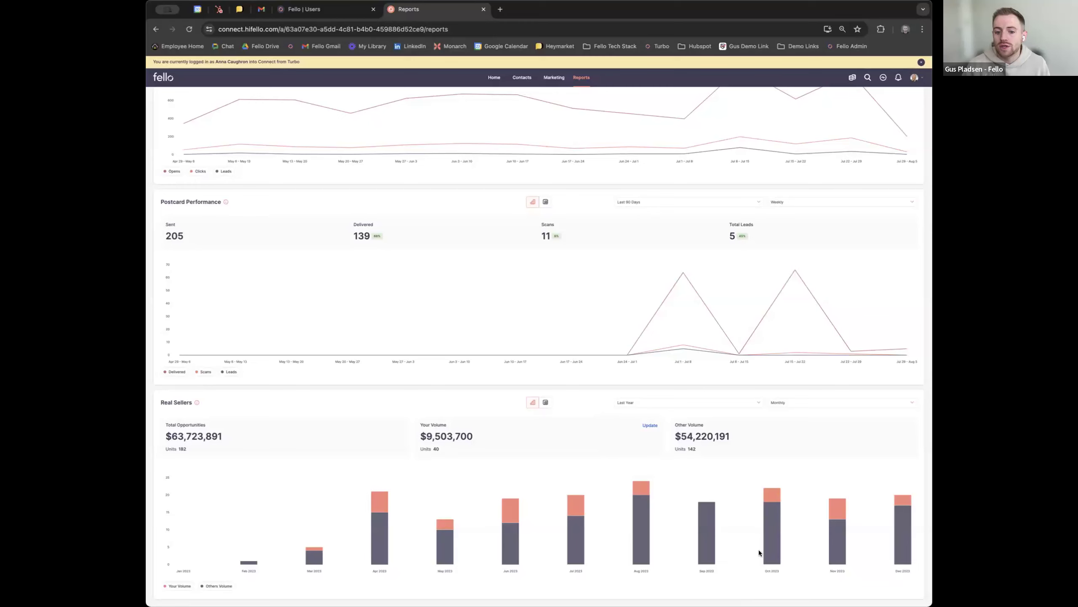
mouse_move(702, 522)
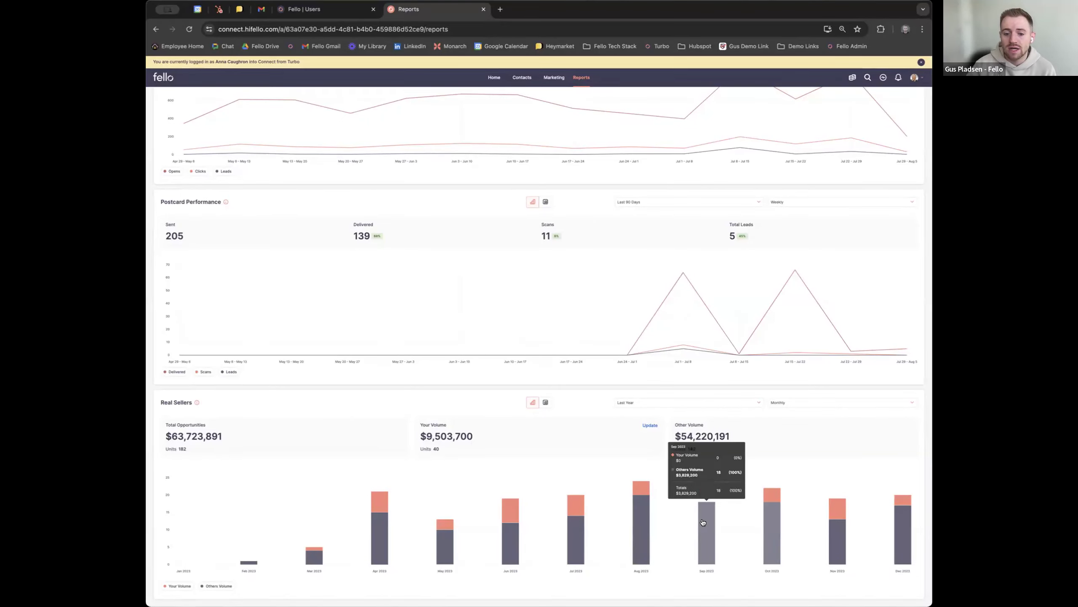
click(703, 522)
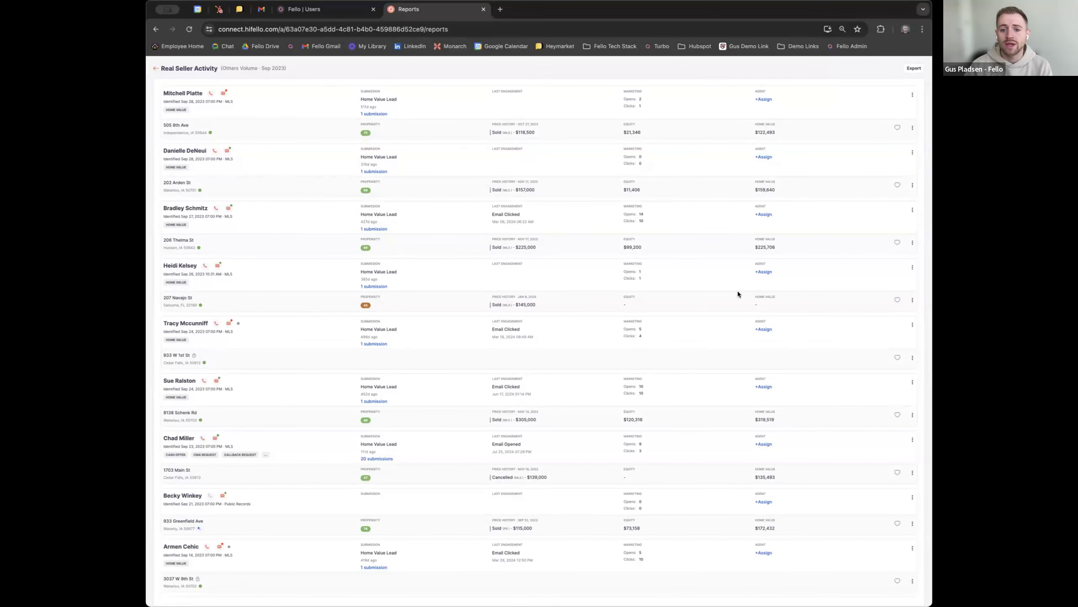
Review and close the property details of the first two sellers in the list
scroll(769, 361, down, 3)
scroll(769, 361, down, 6)
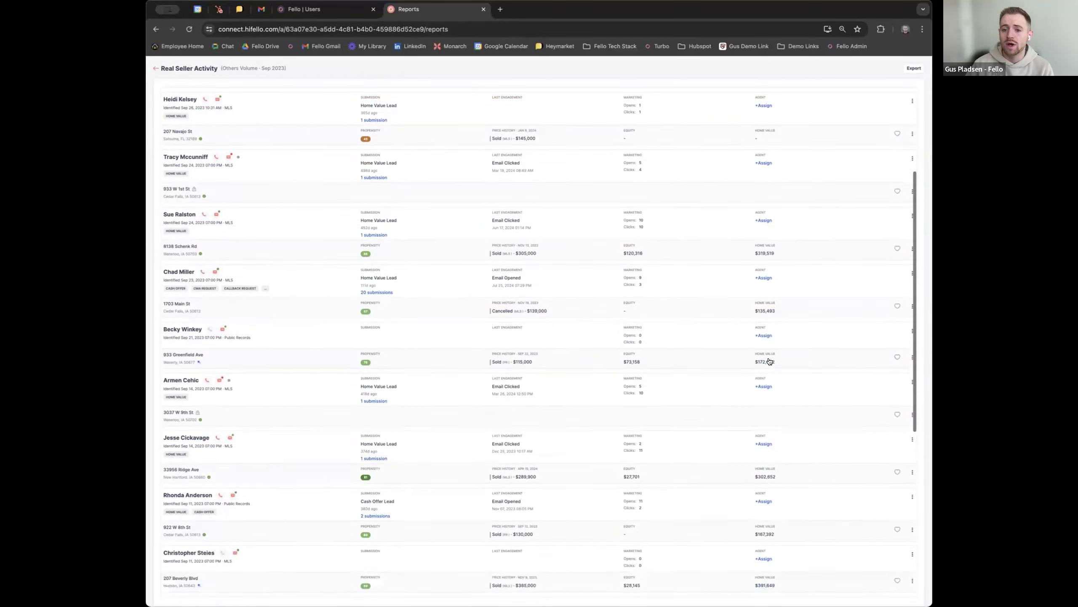
scroll(769, 361, up, 9)
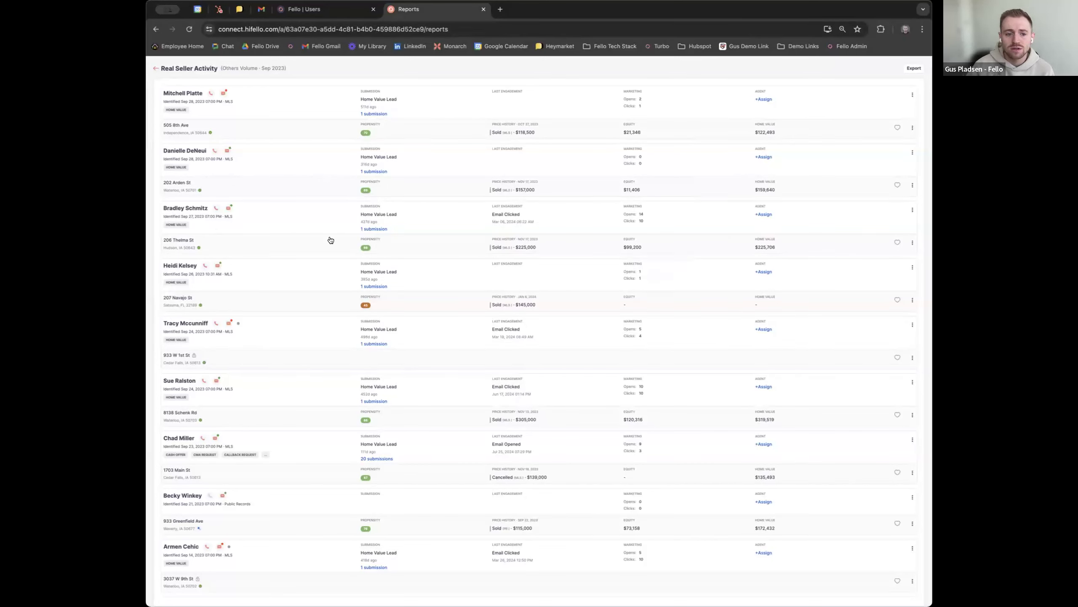
click(184, 244)
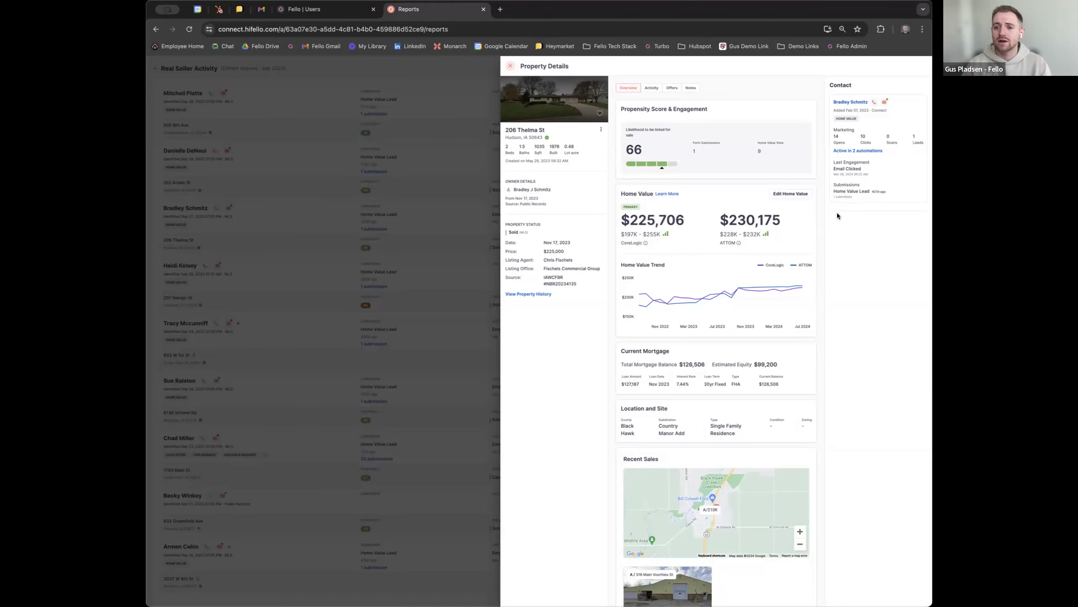
click(296, 181)
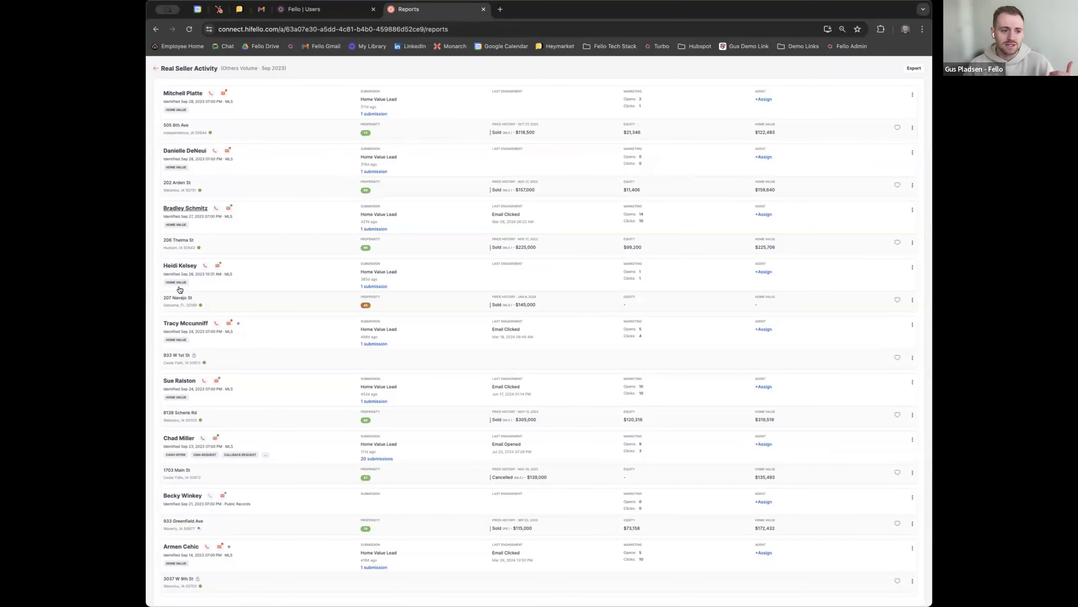
click(177, 128)
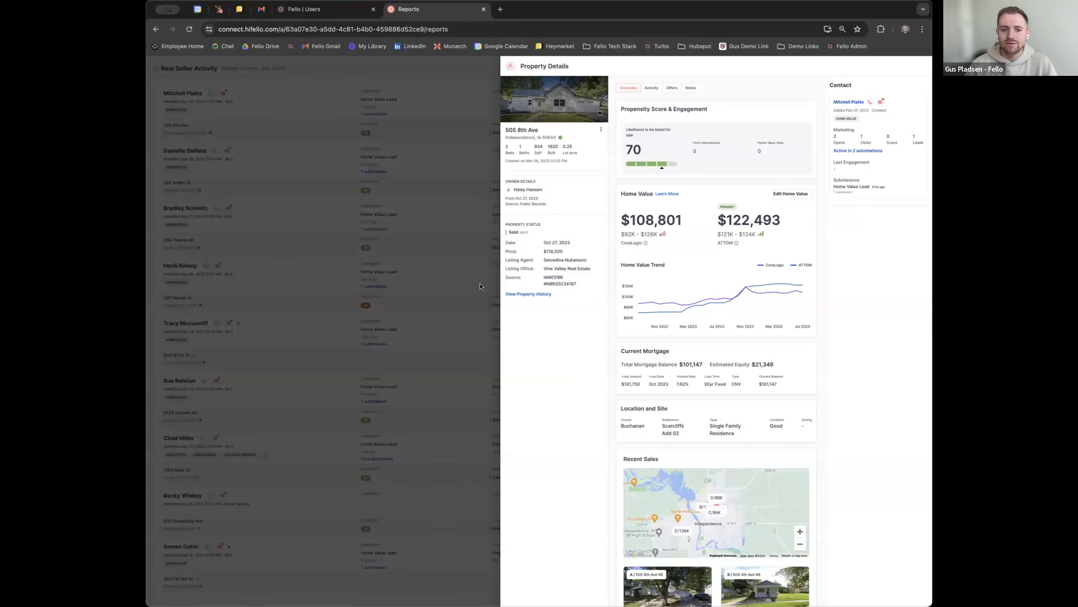
click(444, 270)
Review and close two more sellers' property details, then return to the Reports page
click(507, 187)
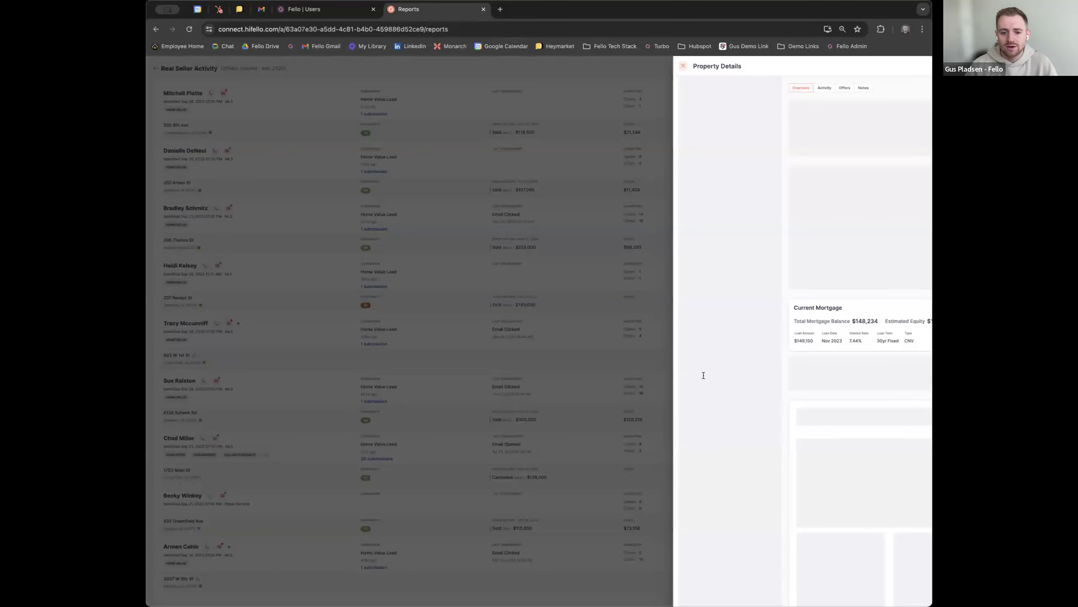
click(170, 312)
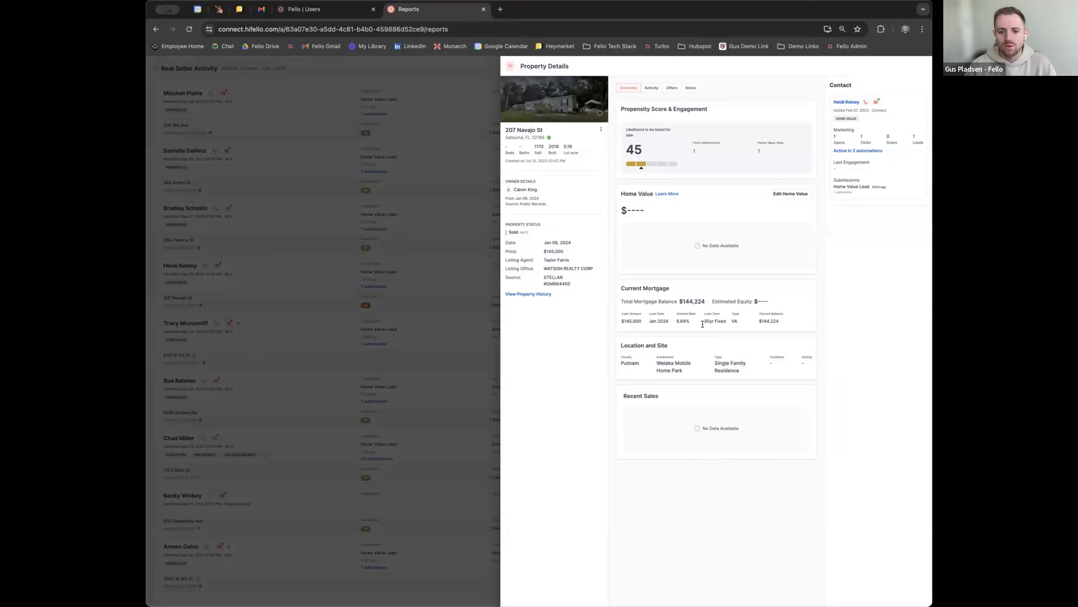
click(430, 358)
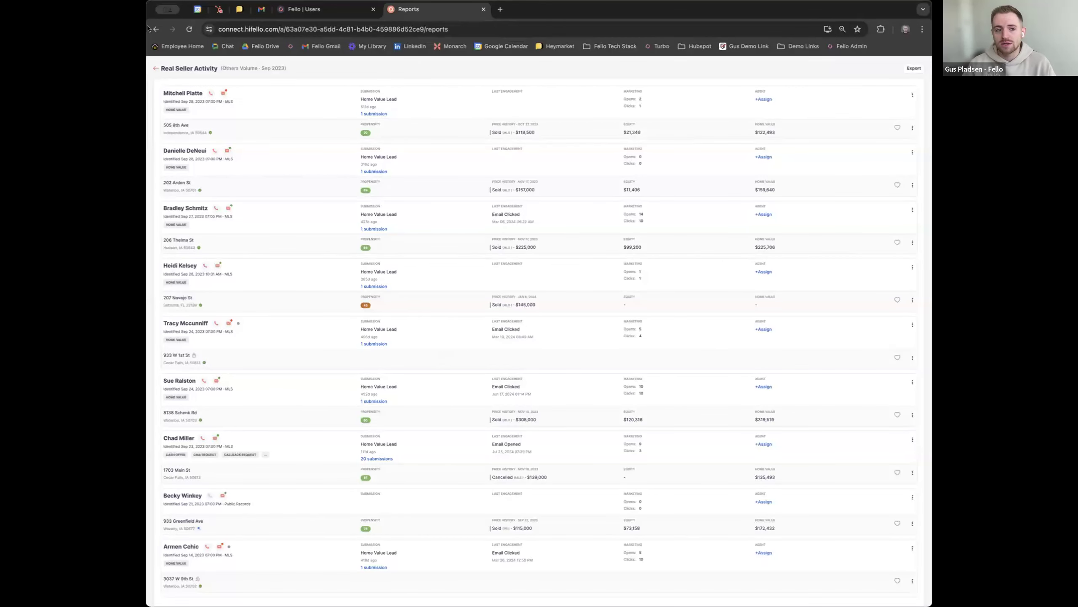
click(157, 69)
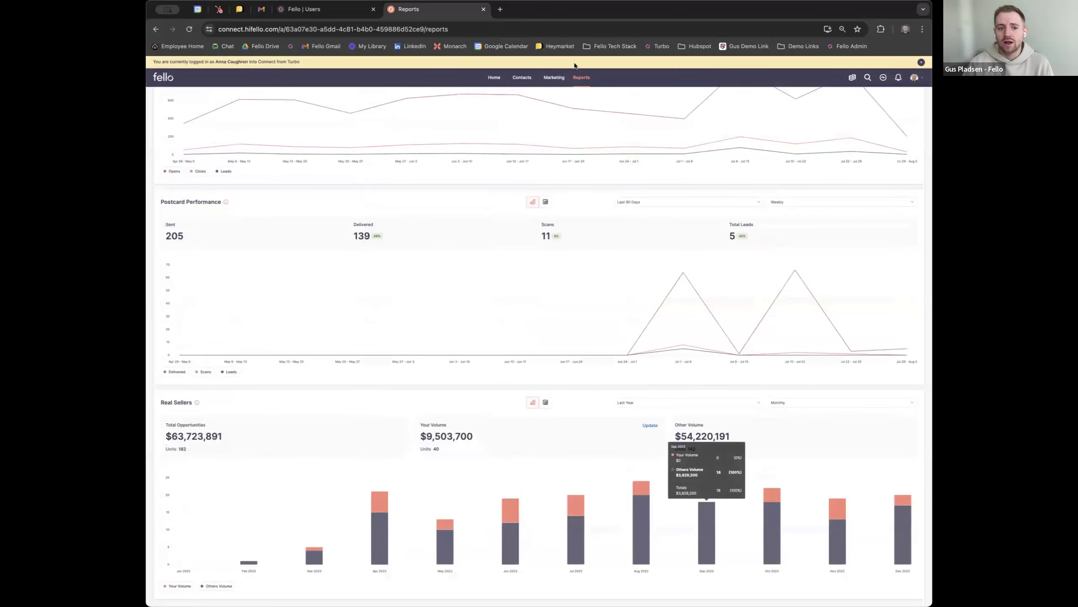
In Contacts, view the Interest > 6% segment and its record count, then show all 37,133 contacts
click(411, 399)
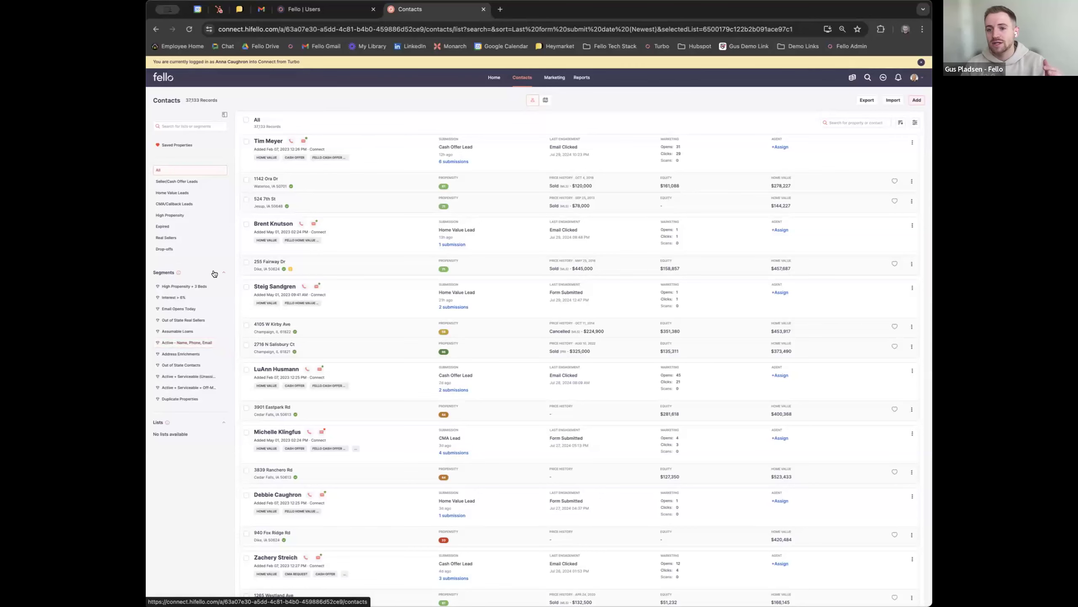
click(175, 298)
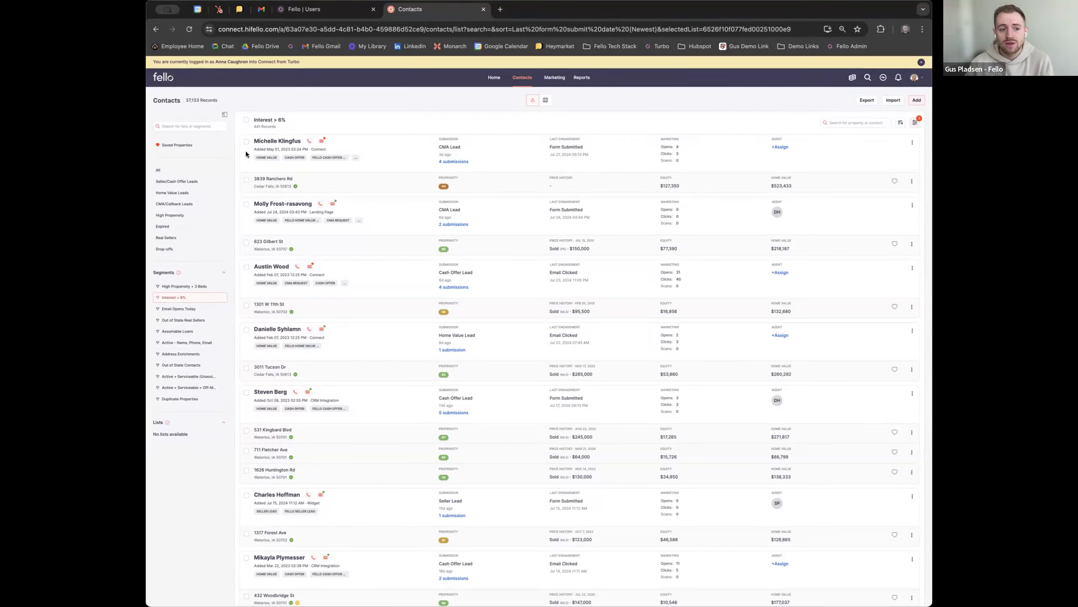
drag(219, 101, 158, 101)
click(249, 90)
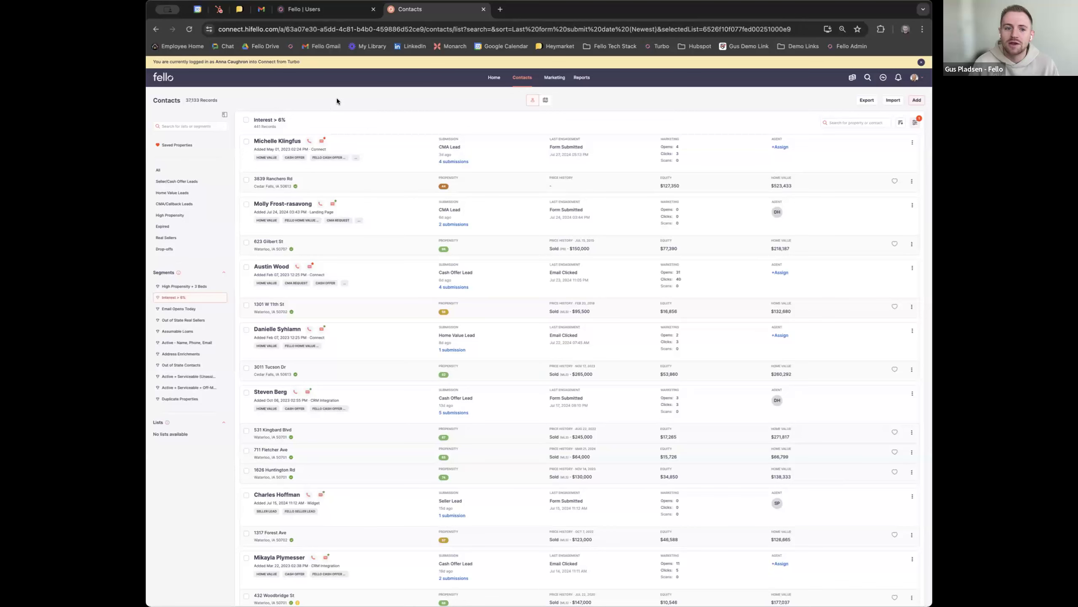
click(158, 170)
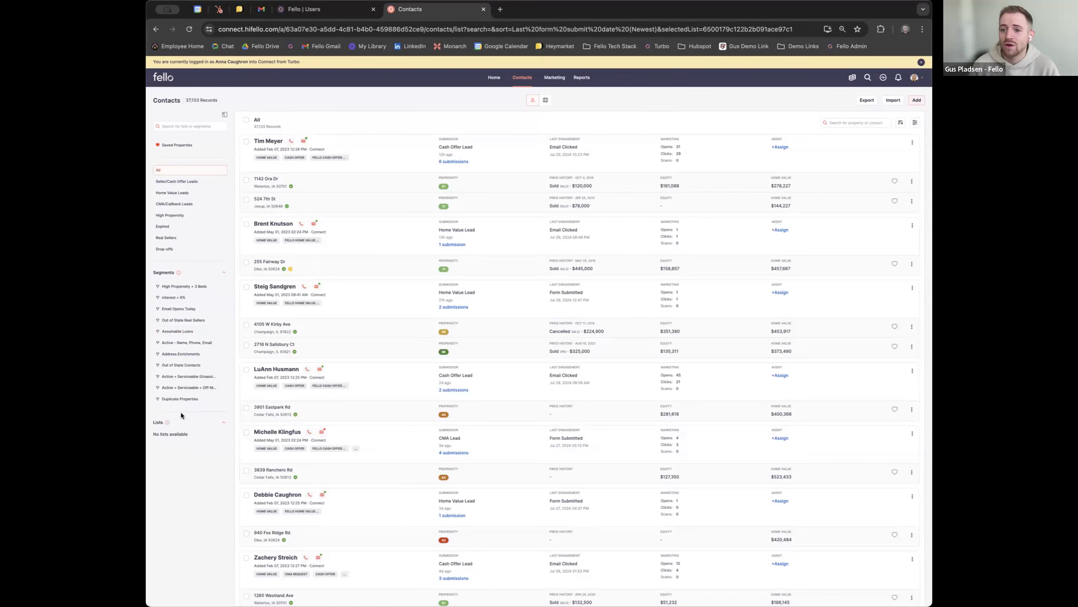
View the Out of State Contacts and Assumable Loans segments, then search User Management for another agent's name
click(190, 365)
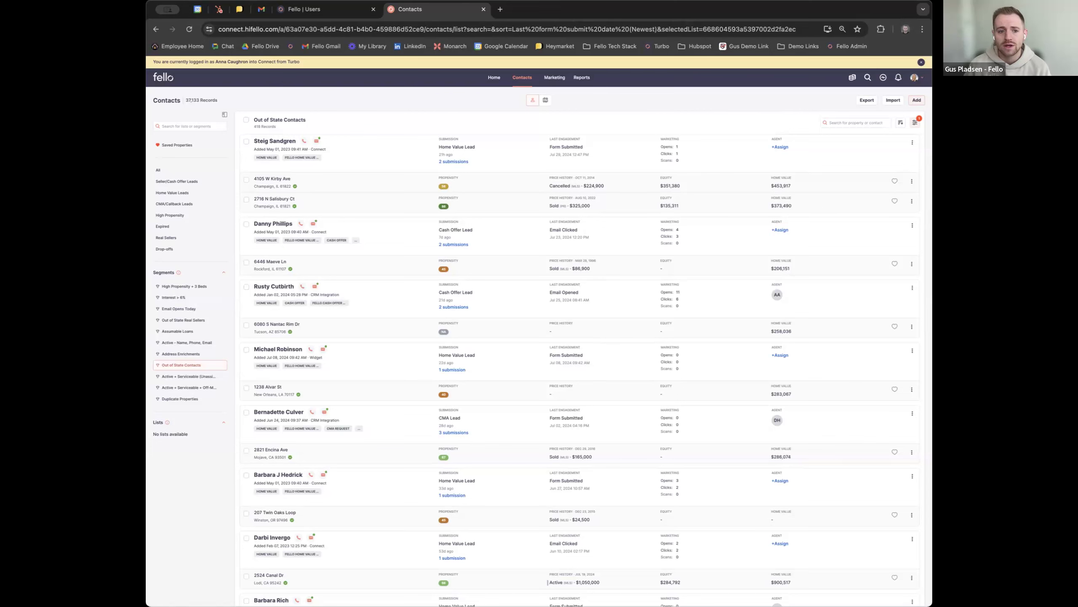
click(176, 332)
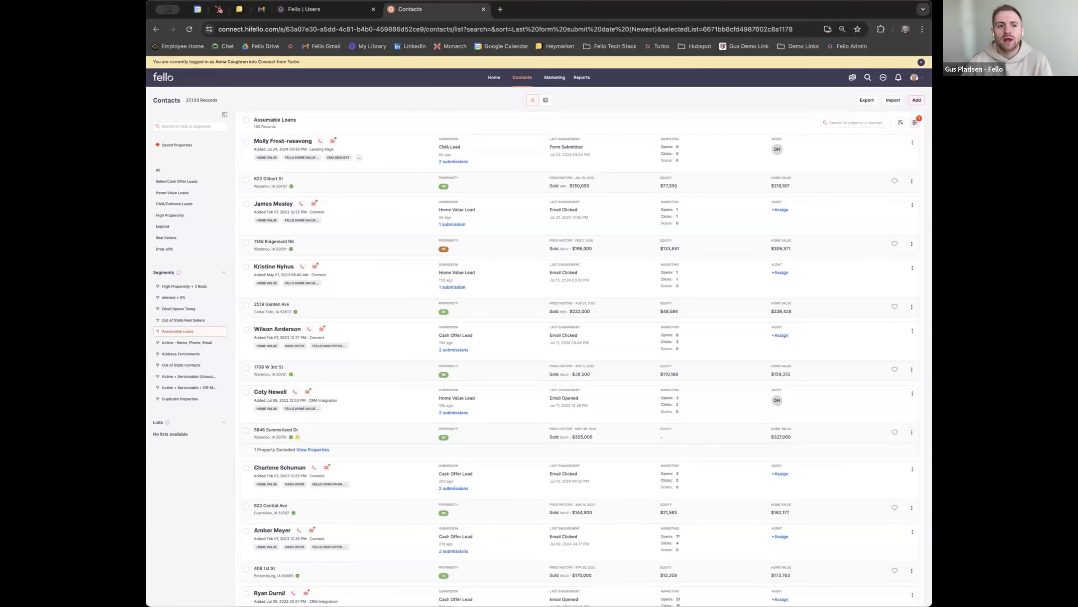
click(306, 9)
triple_click(241, 110)
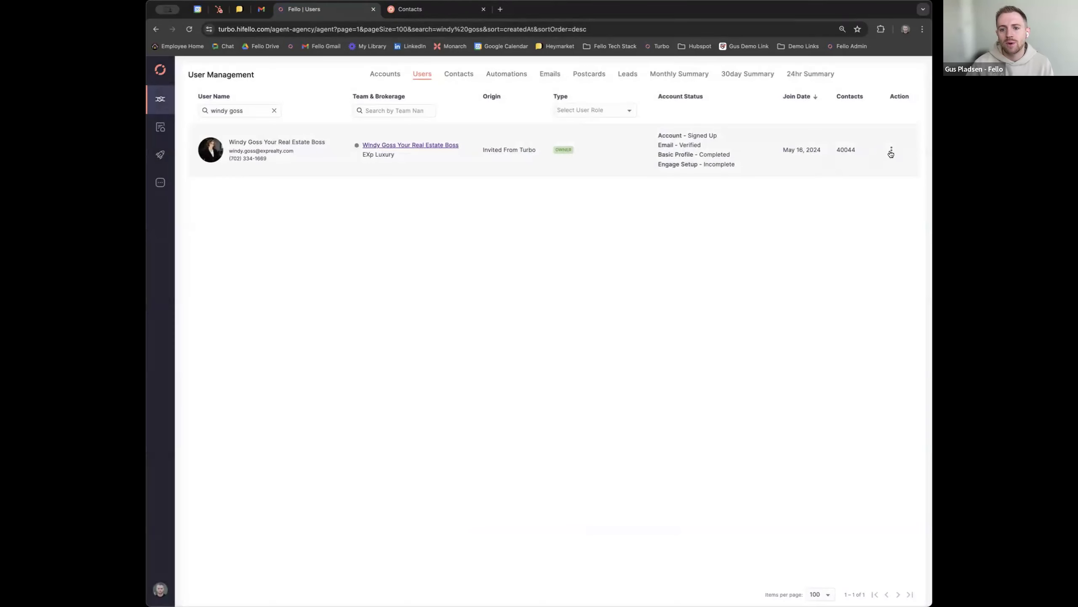
Emulate the found agent's account and close the extra Fello tabs
click(891, 150)
click(861, 162)
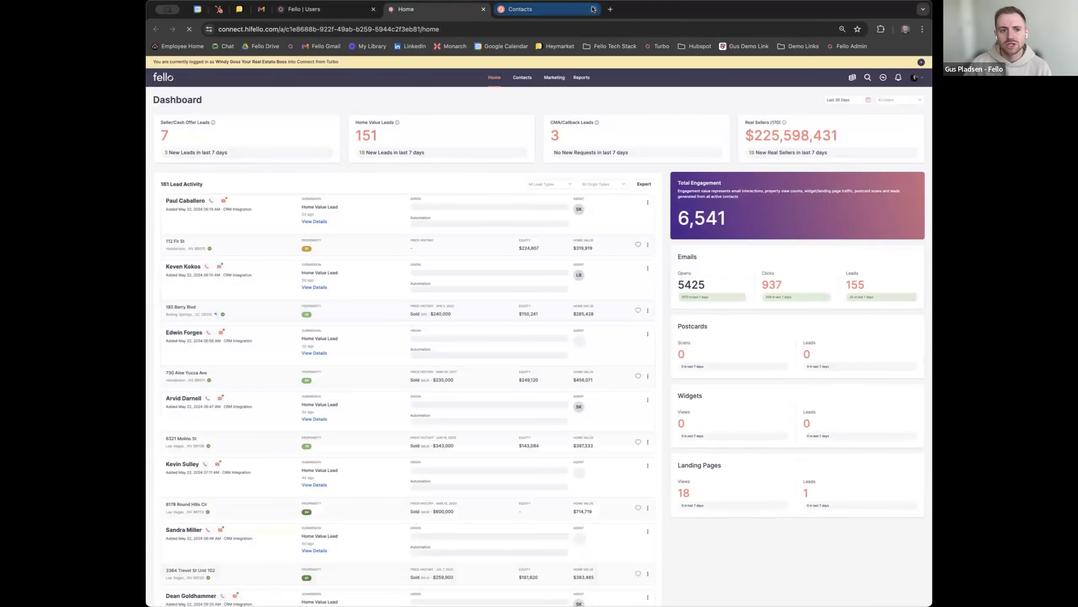
click(592, 9)
click(323, 9)
click(373, 9)
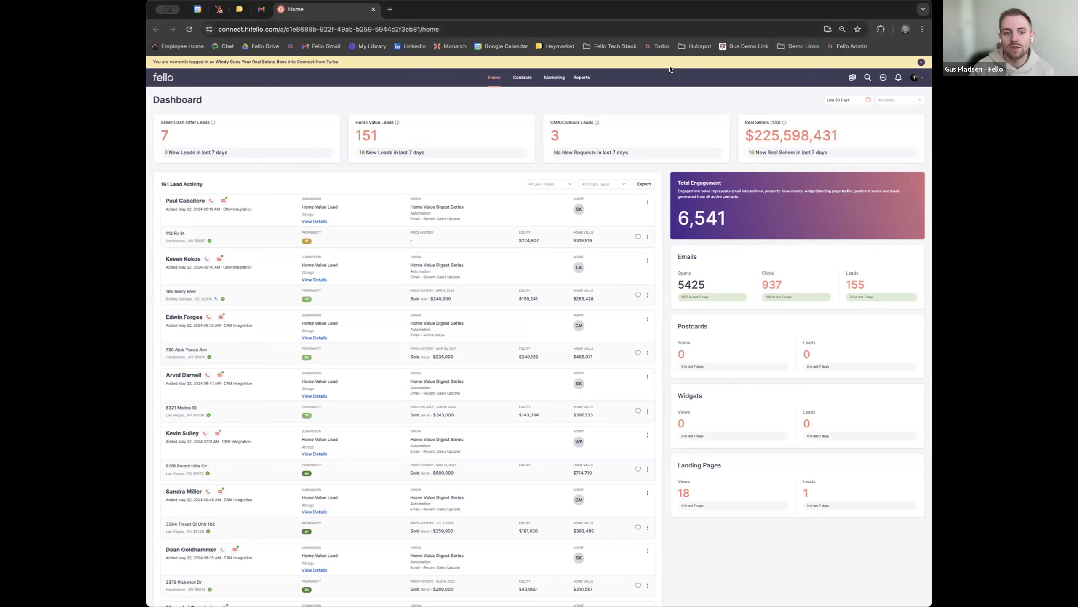
View the Default Contact Dashboard's modules under Marketing, return Home, then move to Gmail
click(551, 79)
click(185, 228)
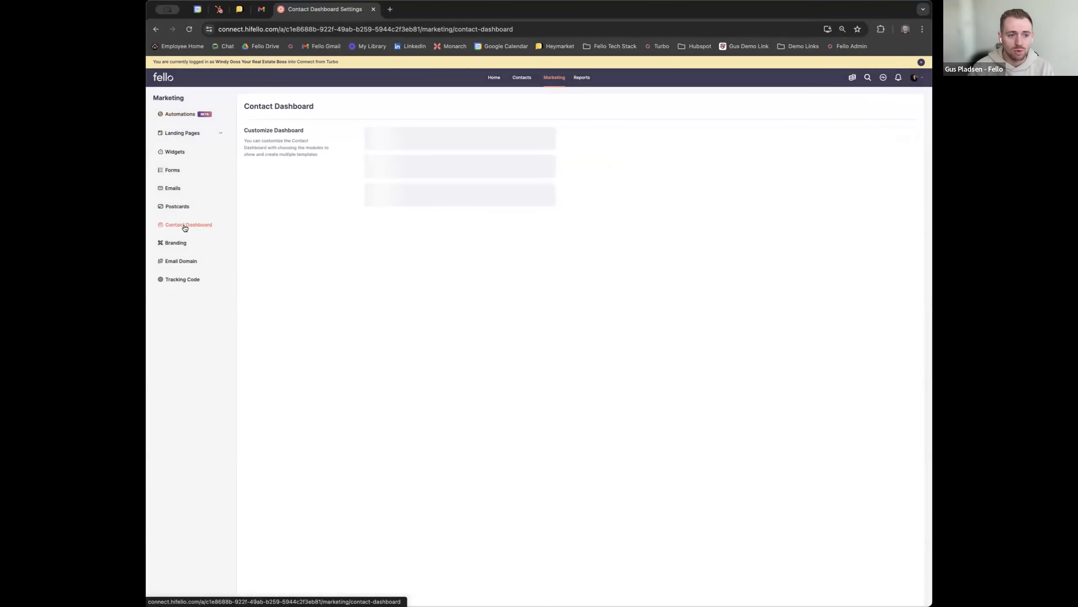
click(496, 134)
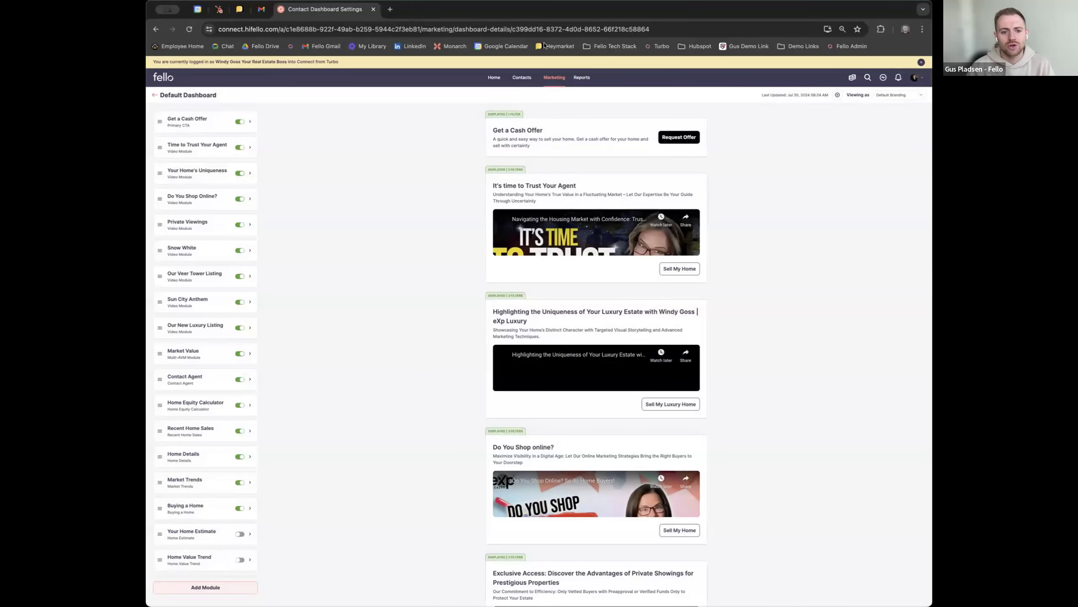
click(494, 77)
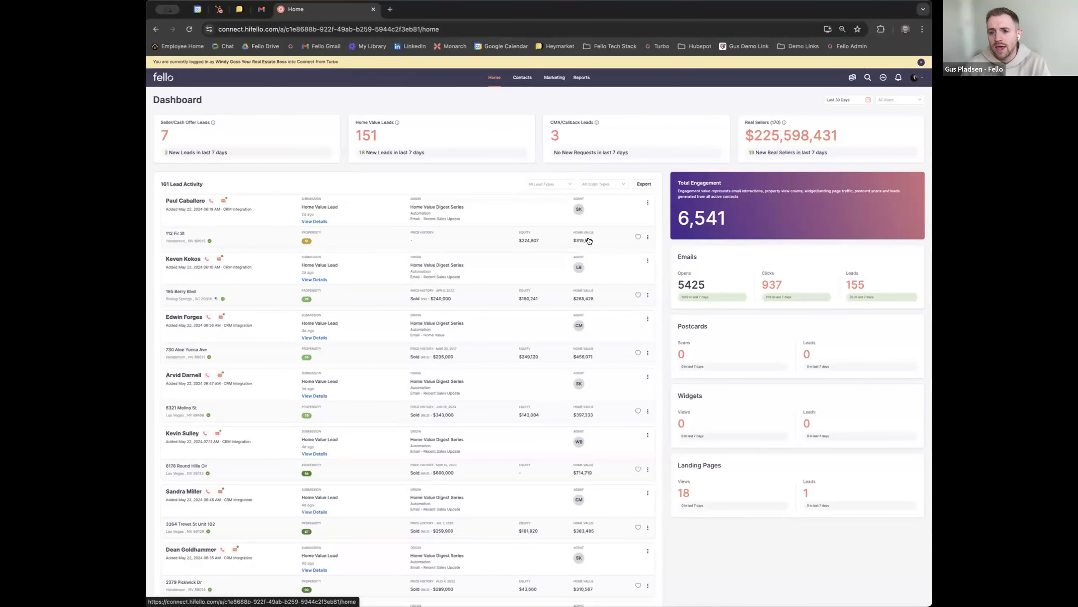
click(261, 9)
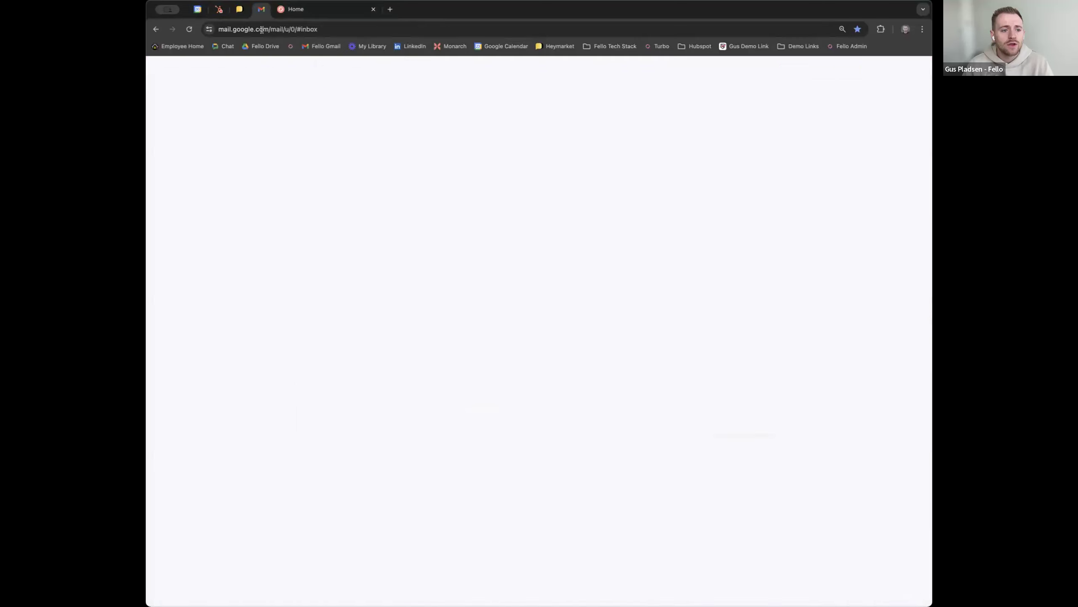
Read the Fello home-estimate email under the eXp label and its newer neighbour, then return to Fello Connect
click(199, 386)
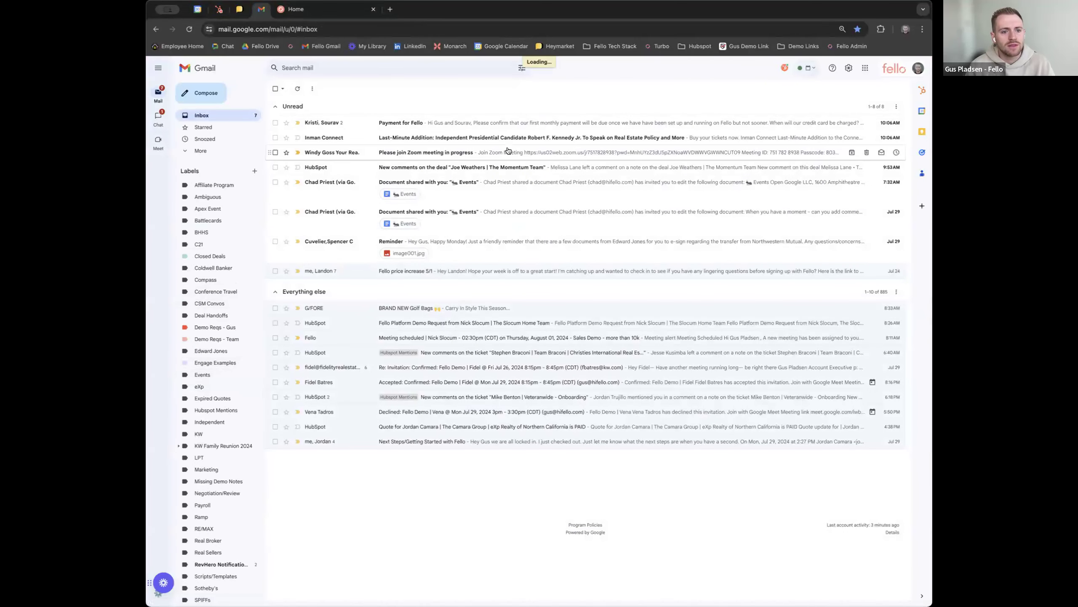
click(512, 157)
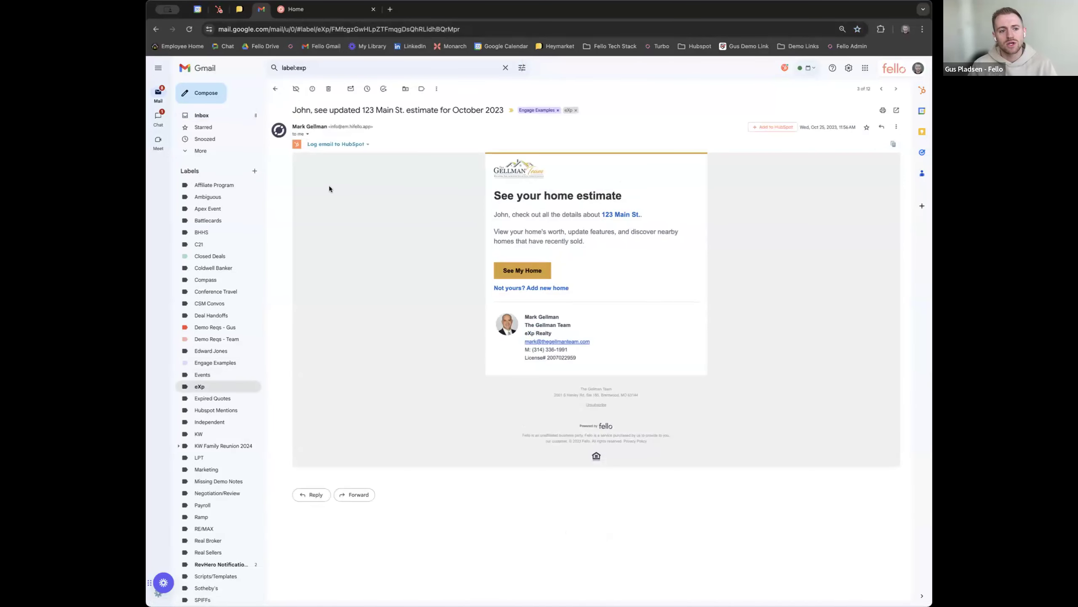
click(881, 88)
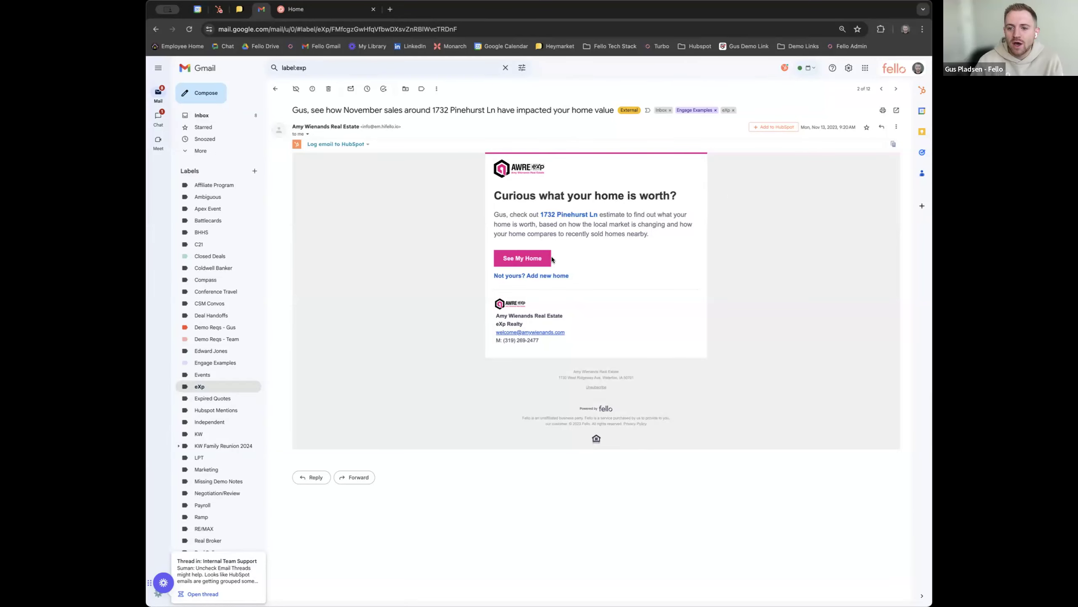
click(306, 14)
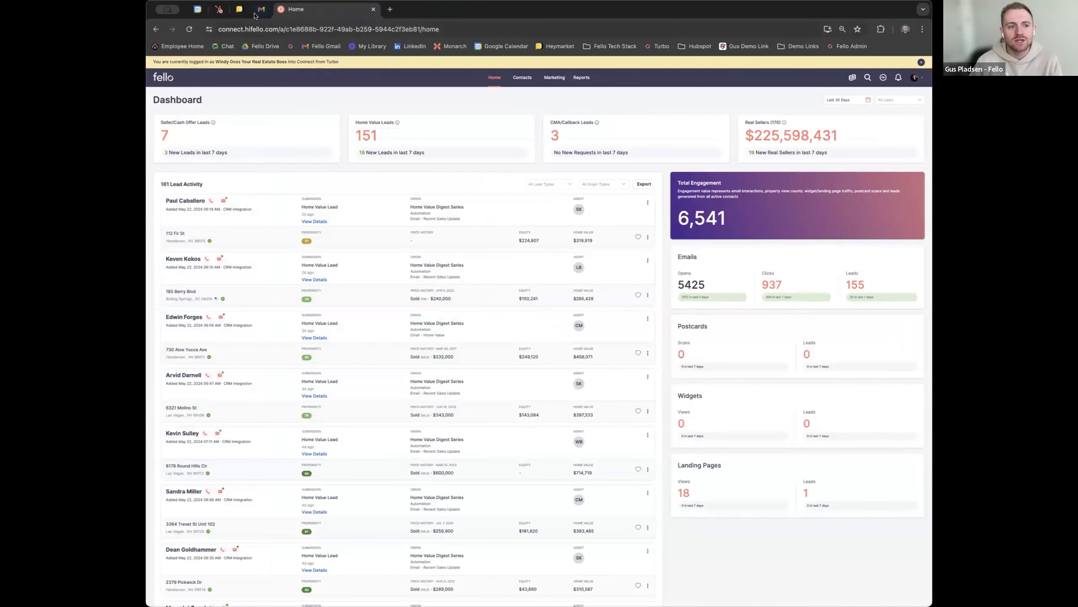
Open the sample Homeowner Dashboard from Demo Links in a new tab, scroll through it, then return to Fello Connect
click(389, 9)
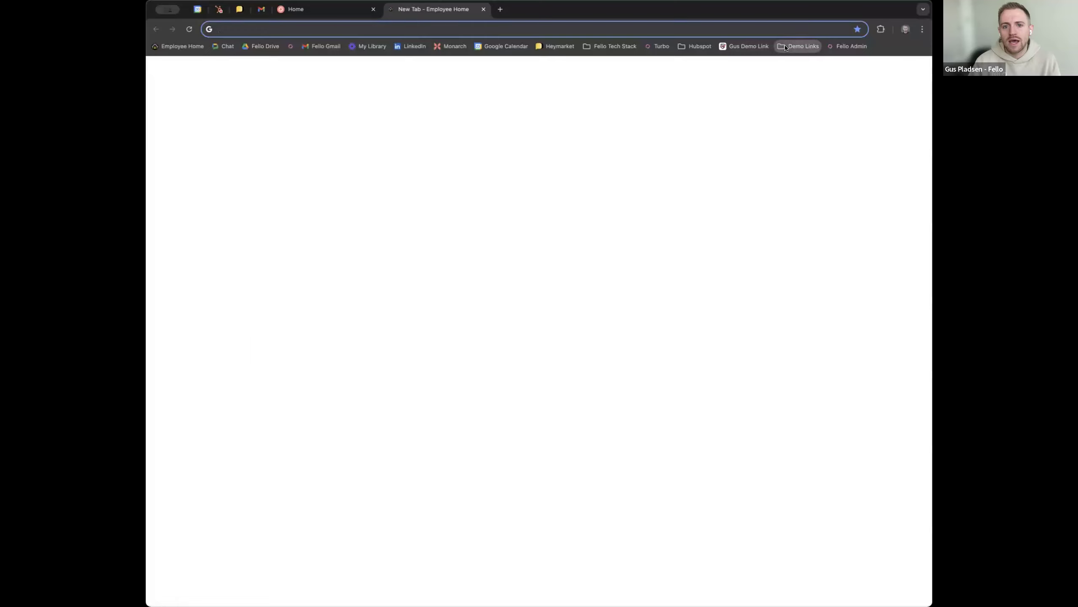
click(804, 46)
click(845, 322)
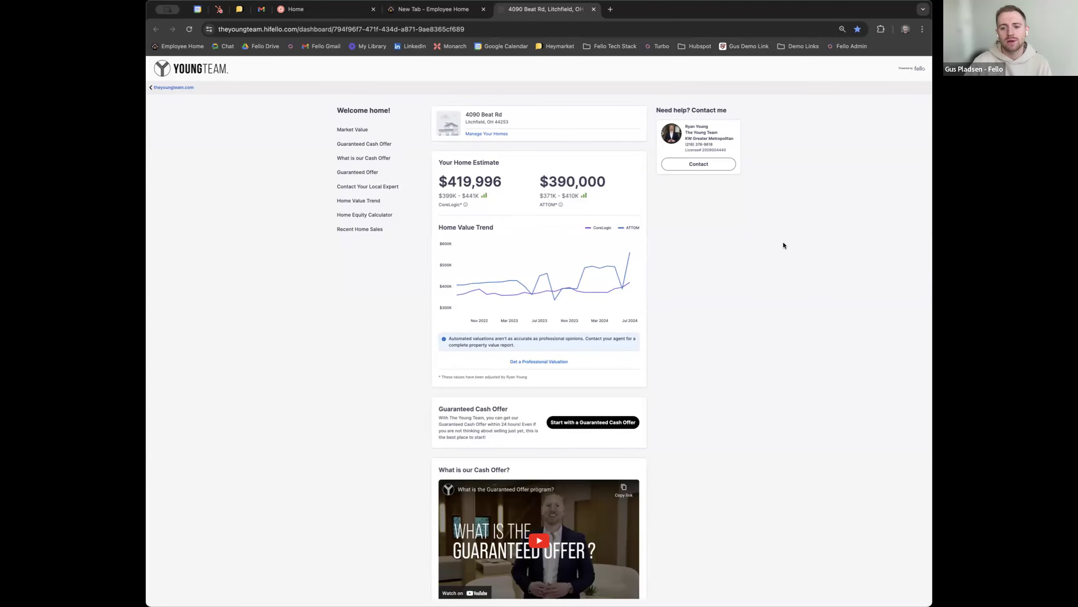
scroll(783, 243, down, 5)
scroll(647, 272, down, 3)
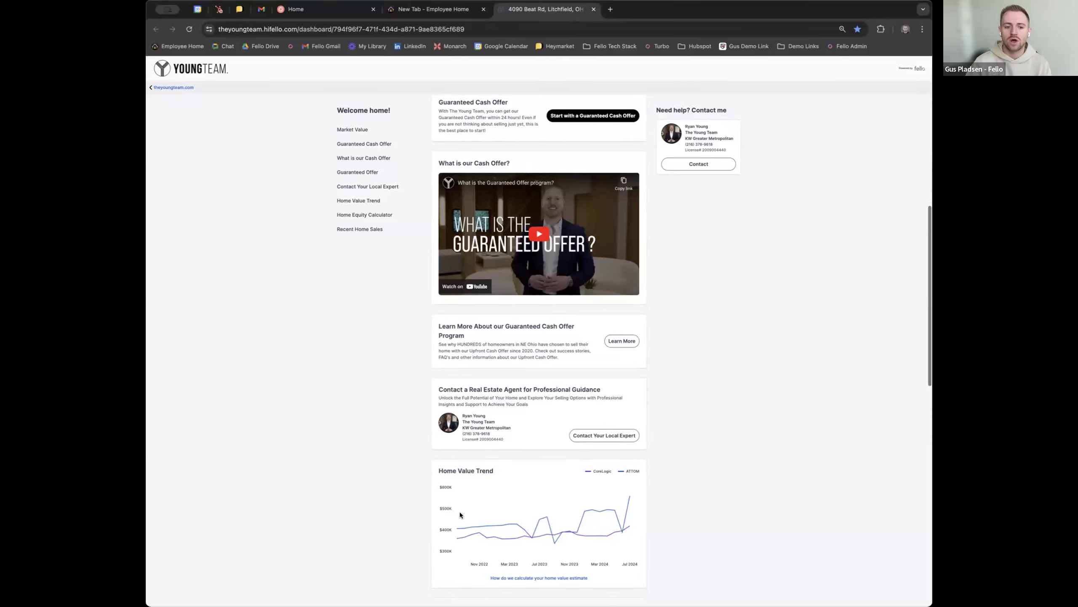
scroll(460, 512, down, 5)
scroll(475, 491, down, 5)
scroll(488, 297, up, 20)
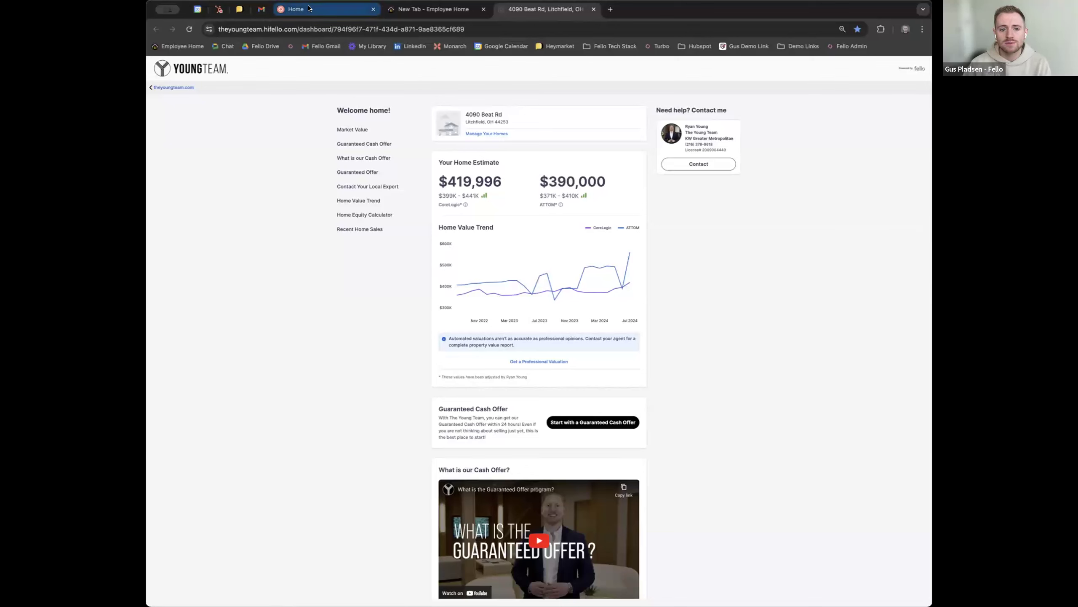
scroll(796, 261, down, 1)
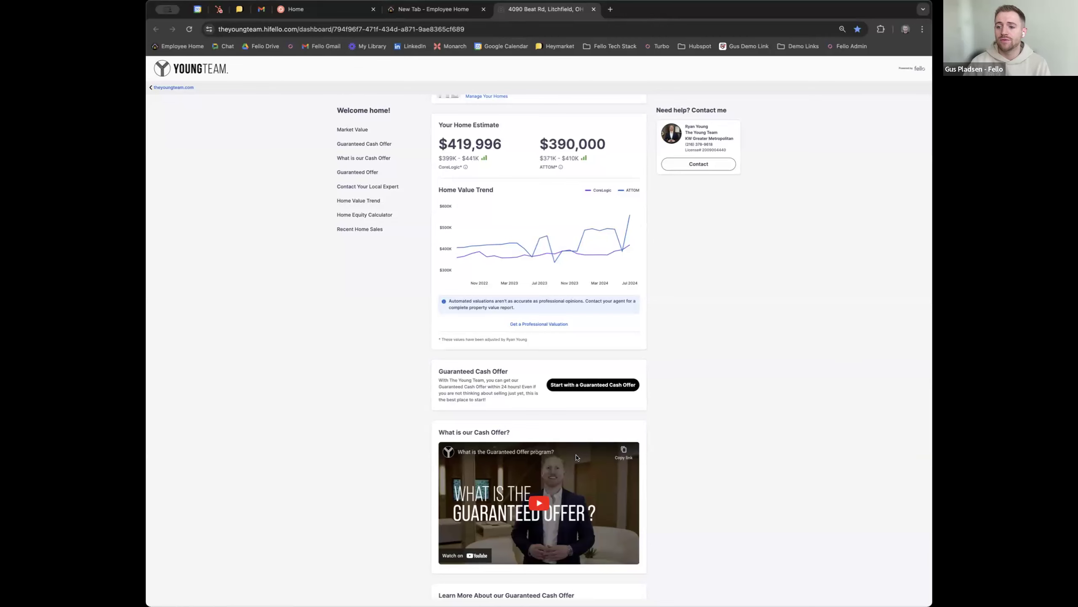
click(315, 10)
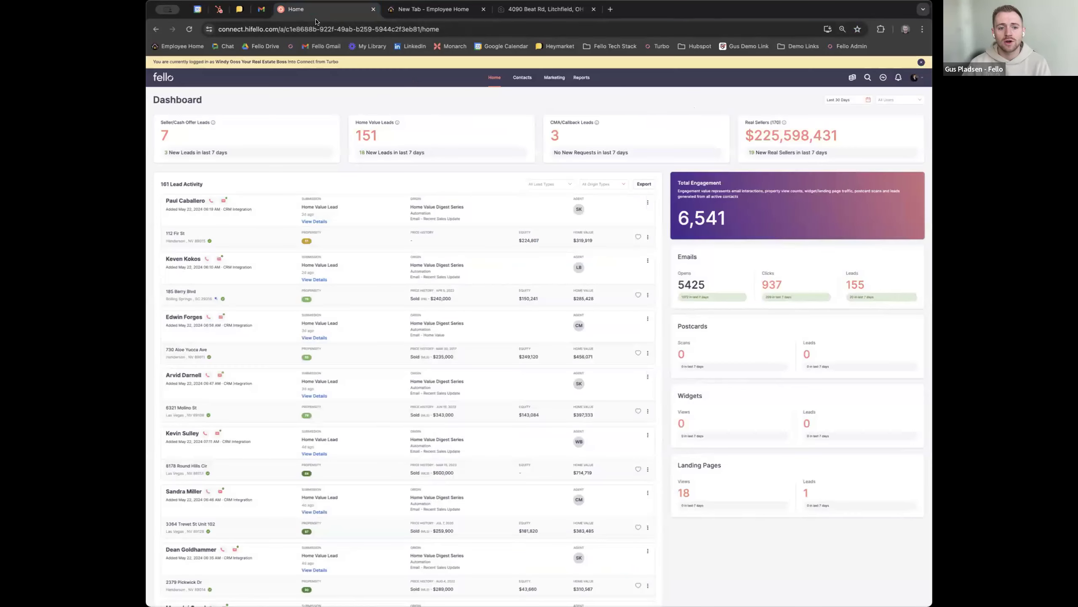
Open the Default Dashboard editor under Marketing > Contact Dashboard
click(561, 81)
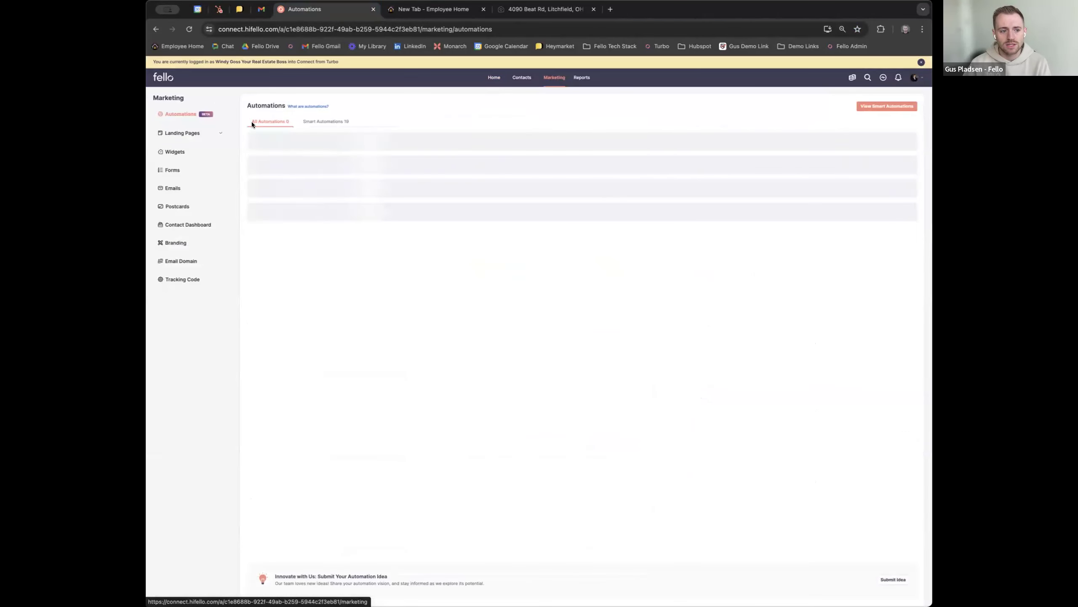
click(187, 224)
click(467, 142)
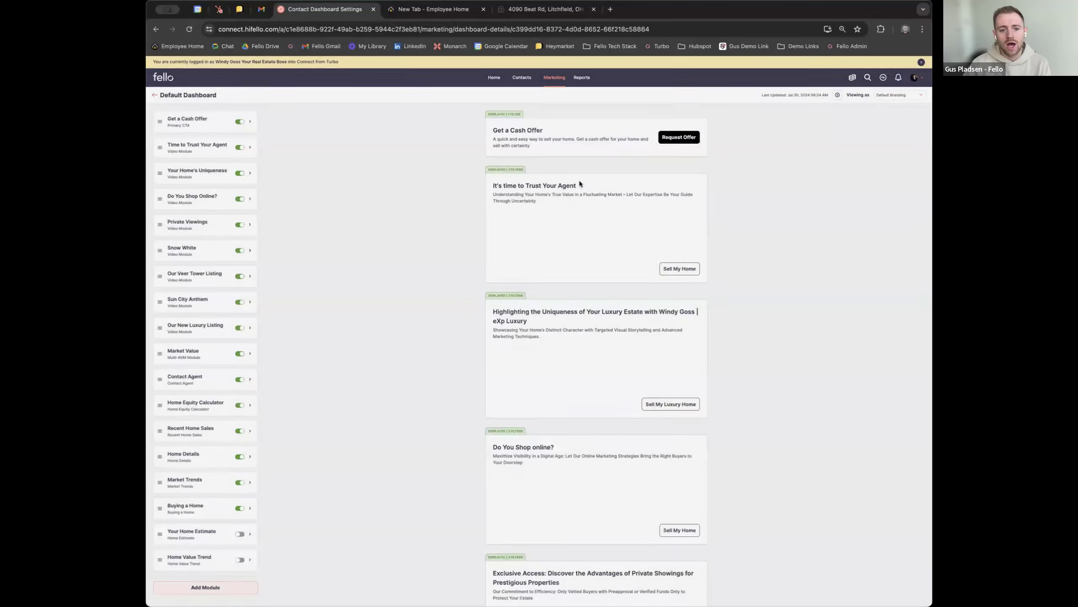
scroll(801, 307, down, 3)
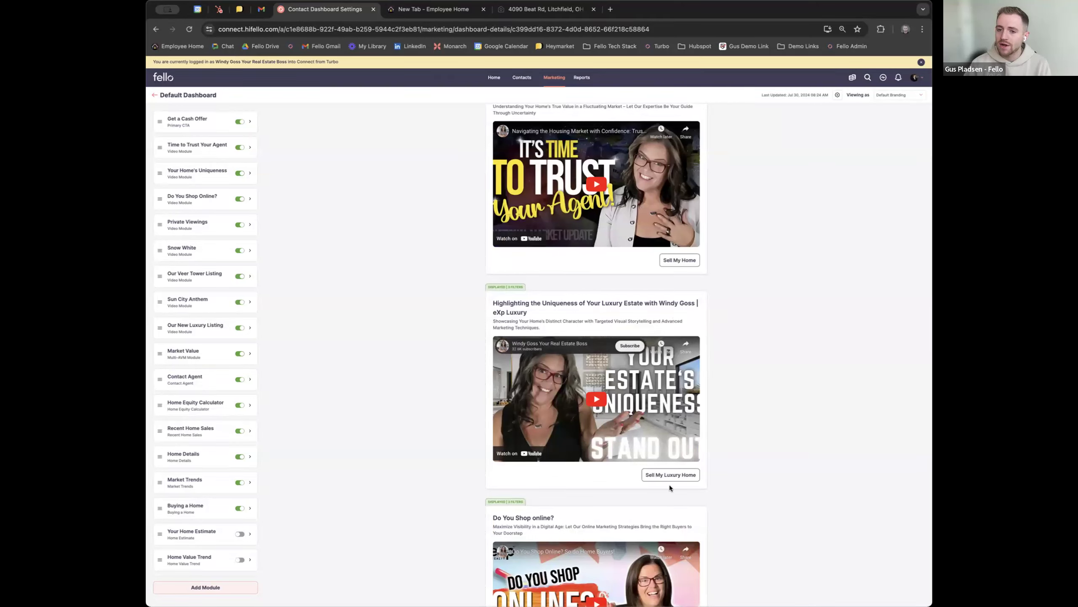
Inspect the home uniqueness video module's Filters, close its settings, and review the remaining modules
click(512, 288)
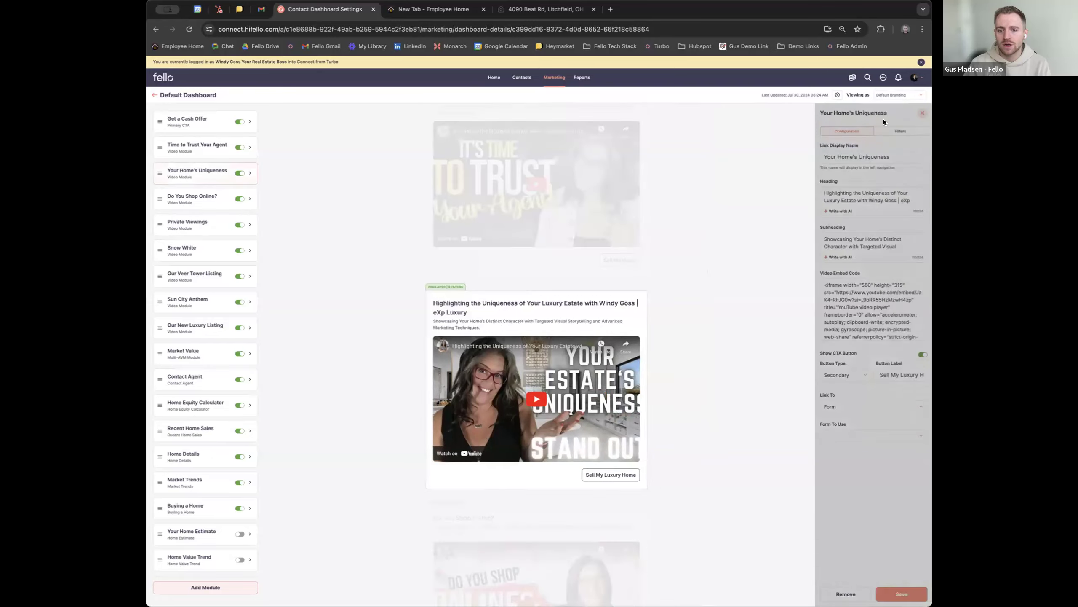
click(903, 130)
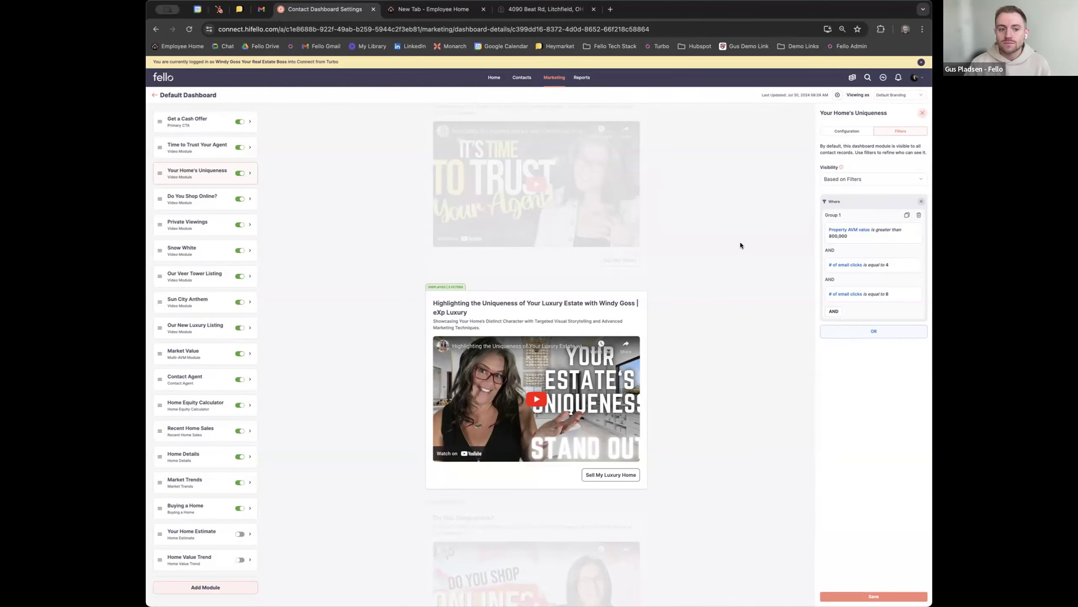
scroll(743, 245, down, 3)
click(922, 112)
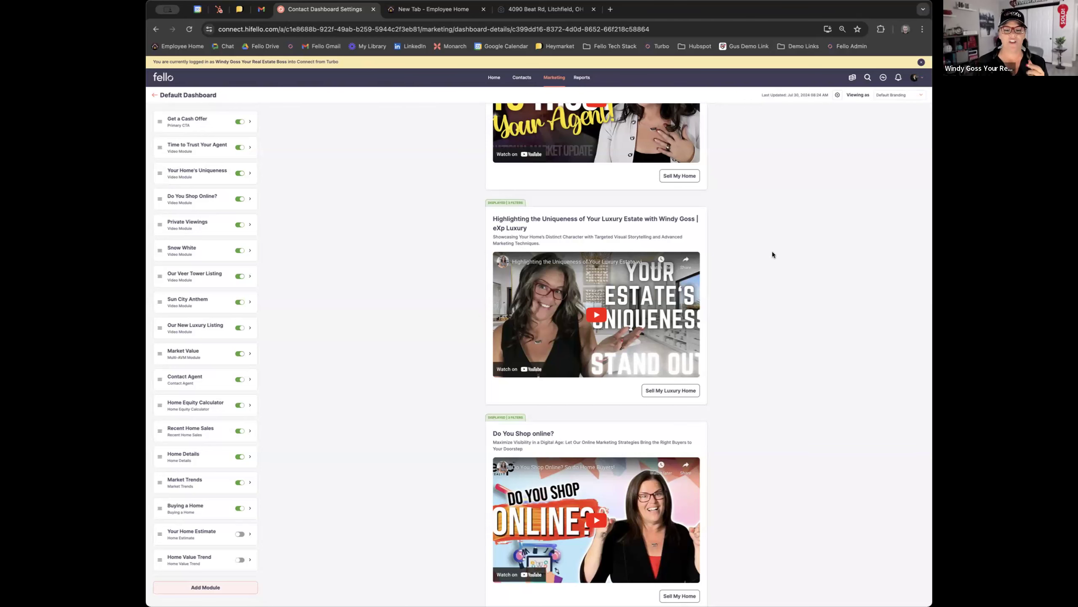
scroll(772, 251, down, 3)
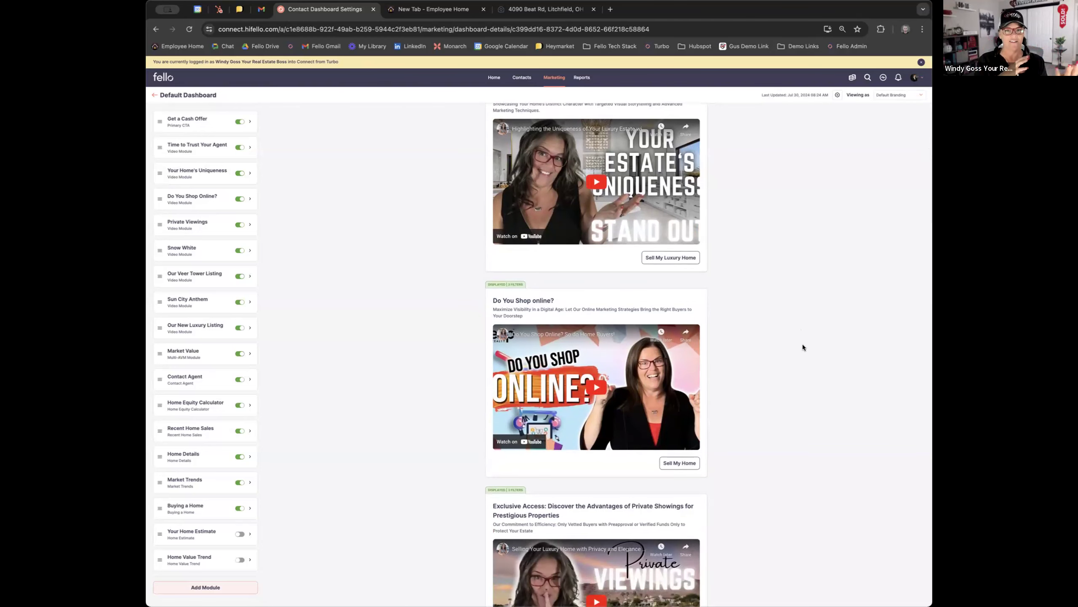
scroll(802, 347, down, 1)
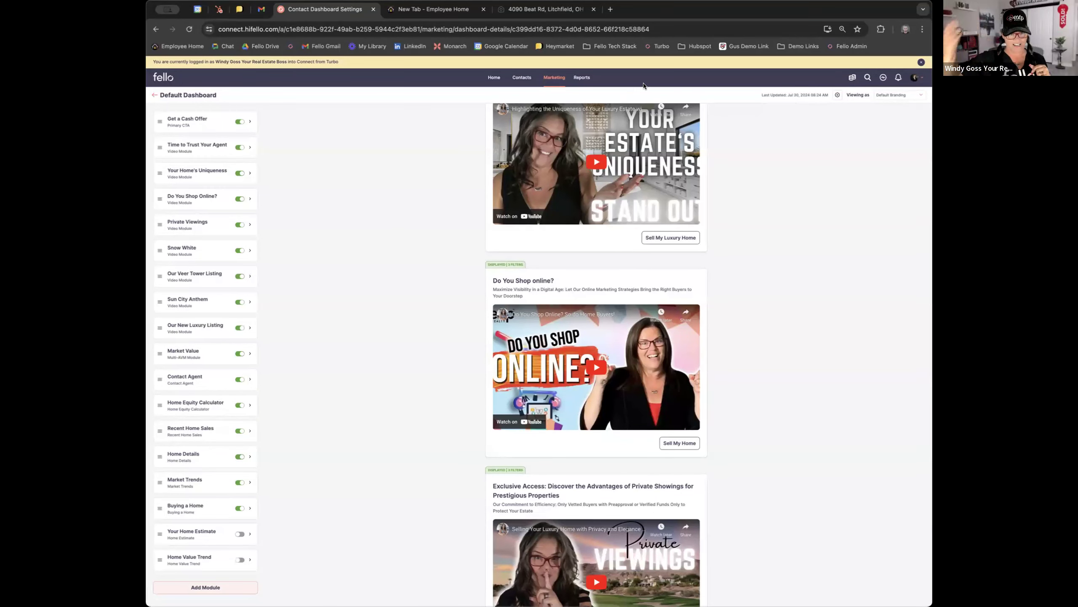
click(522, 77)
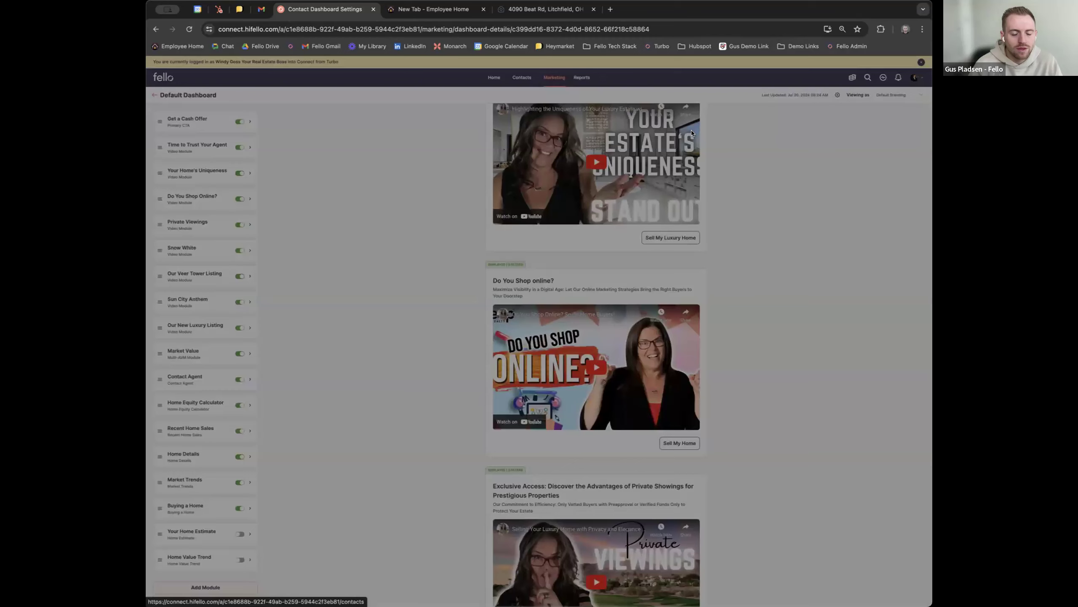
Search Contacts by the contact's name and open the matching property's details ($12,449,409 estimate)
key(super+bracketleft)
click(516, 81)
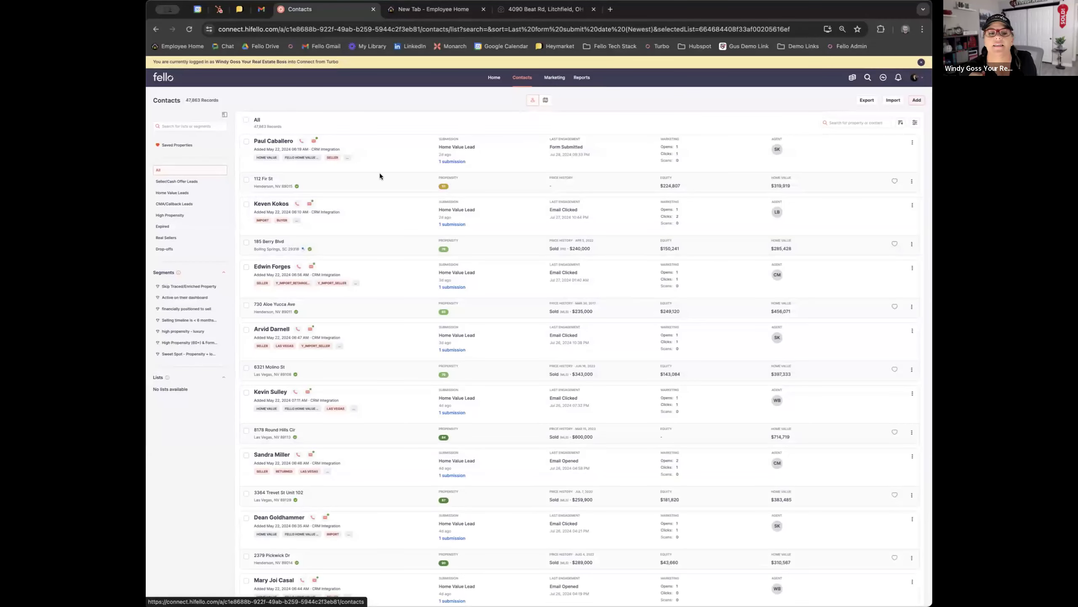
scroll(379, 172, down, 3)
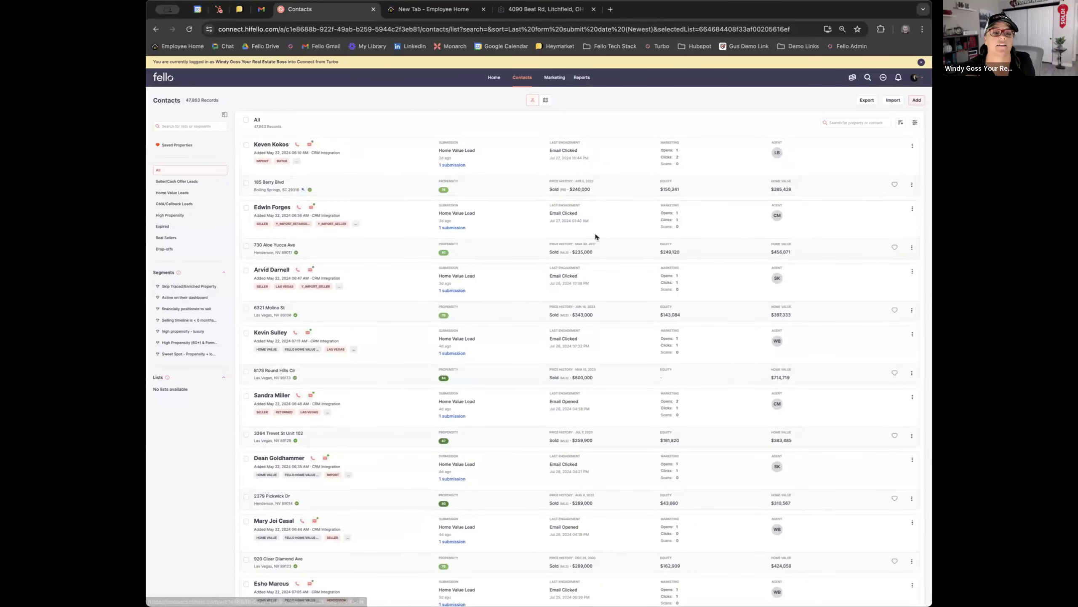
scroll(594, 234, up, 3)
text(Jim Me)
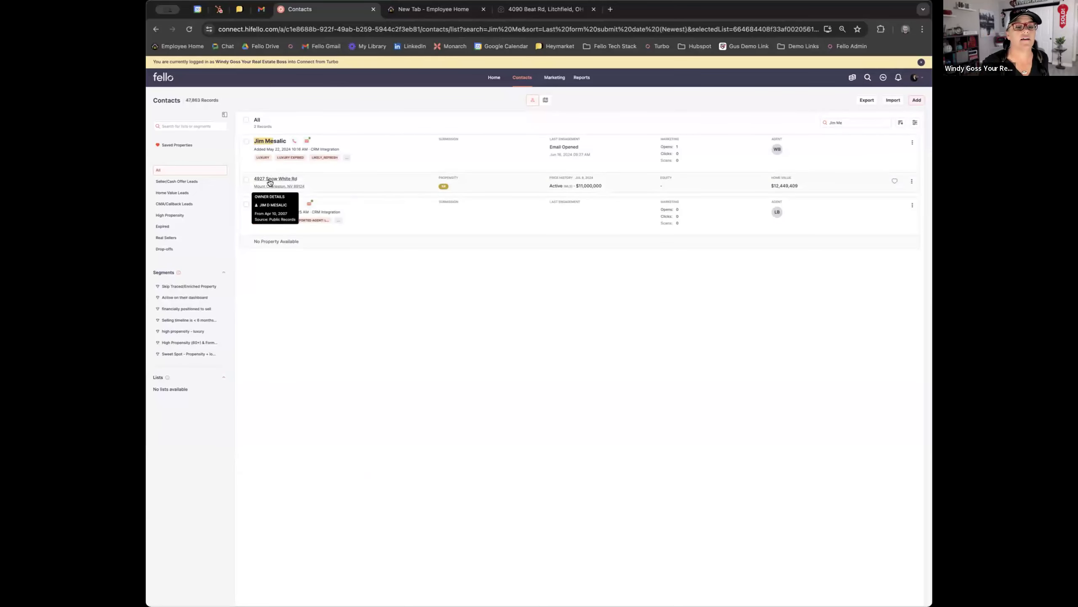
click(269, 180)
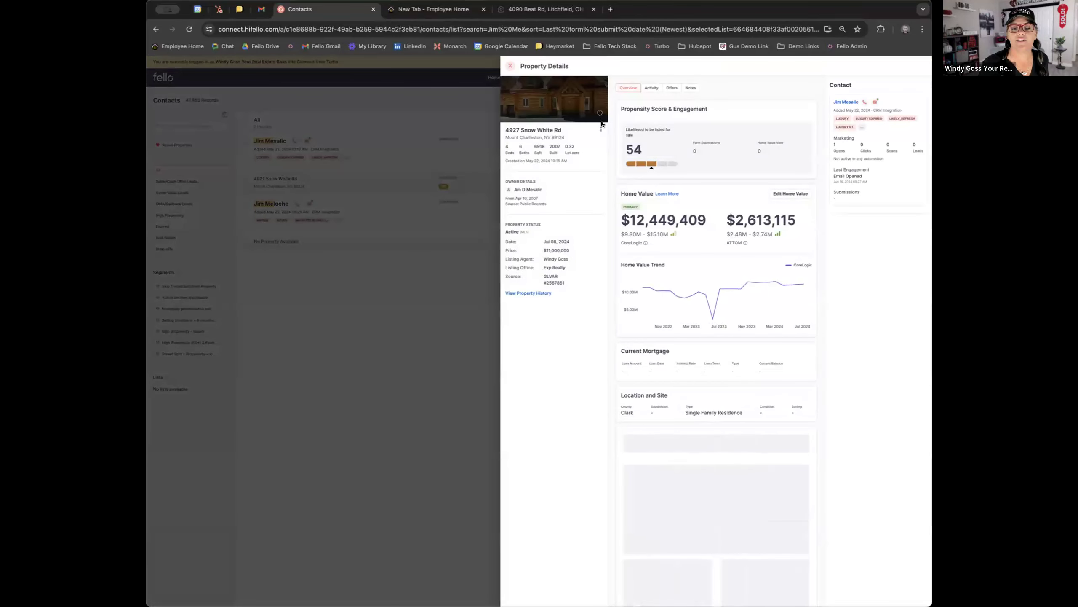
Copy the property's homeowner Dashboard URL and load it in a new browser tab
click(600, 131)
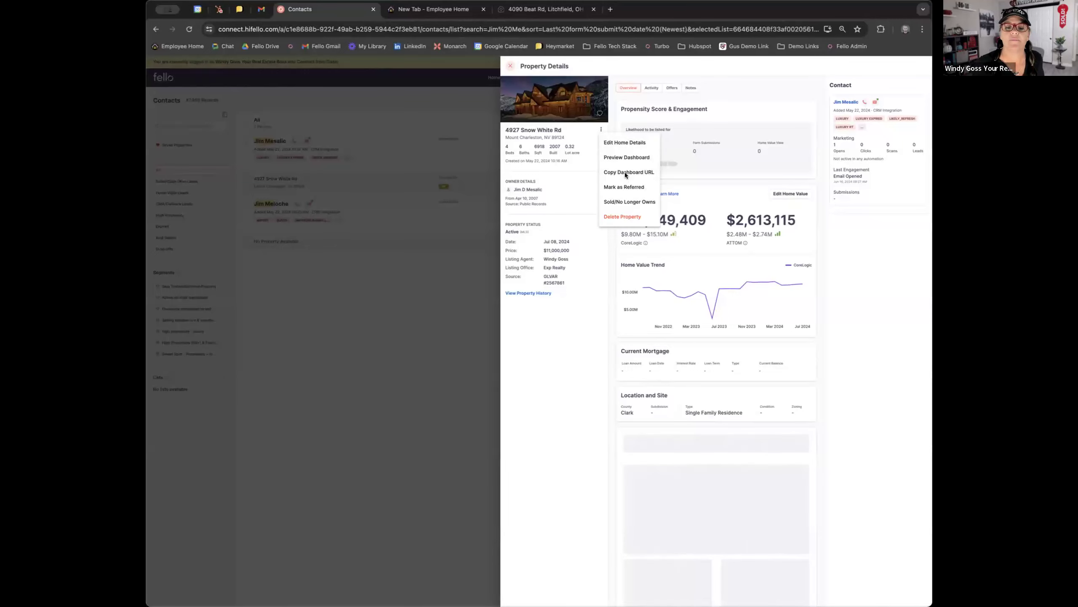
click(625, 171)
click(601, 345)
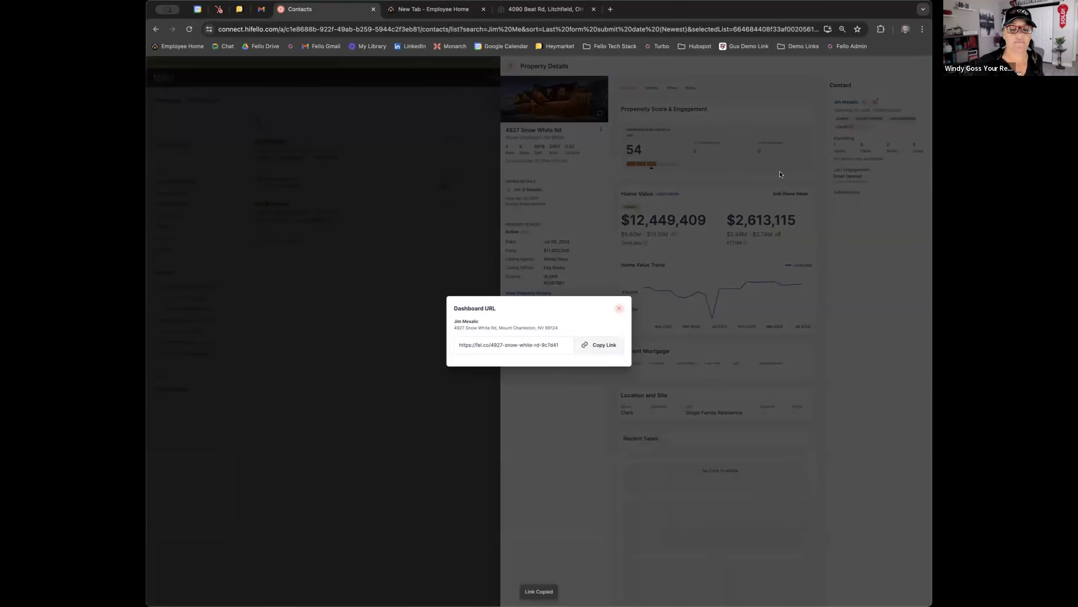
click(610, 9)
key(ctrl+v)
key(Return)
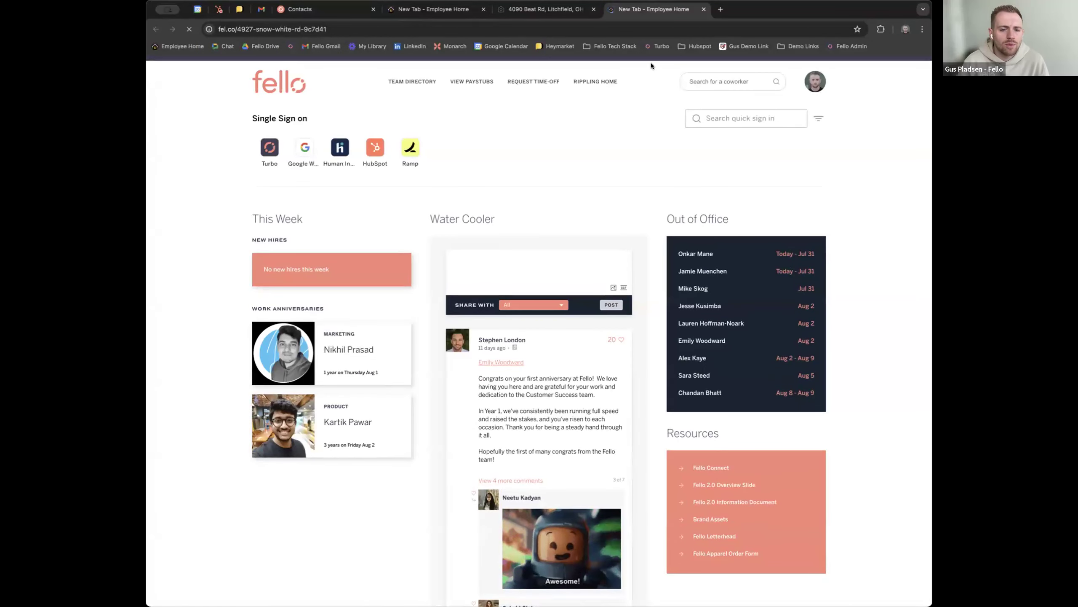
Close the earlier homeowner tab, then reload the dashboard link and confirm the homeowner's house
click(521, 6)
click(593, 9)
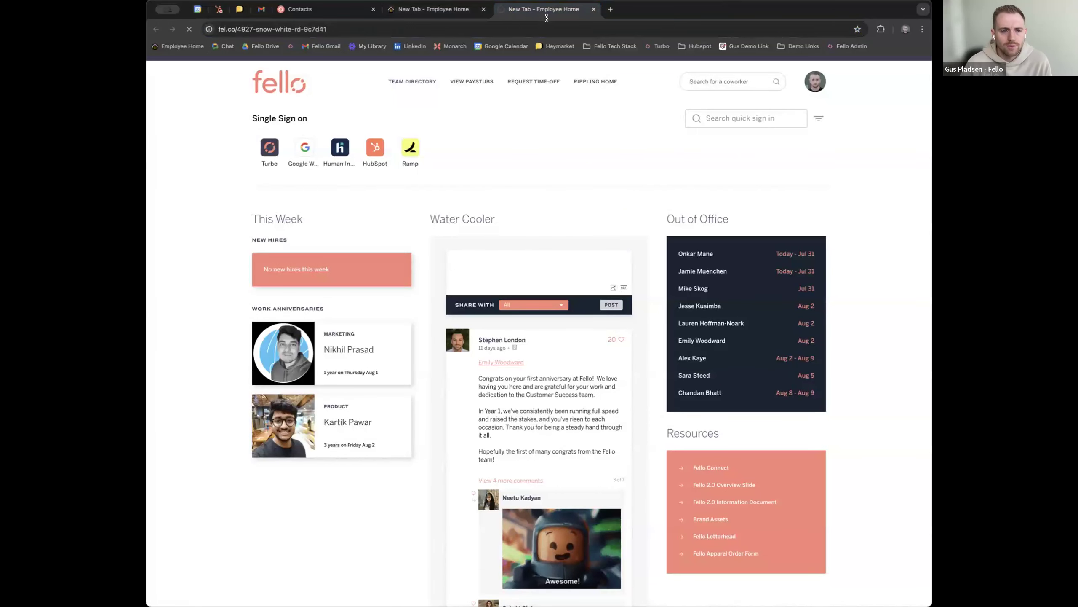
click(359, 27)
key(Return)
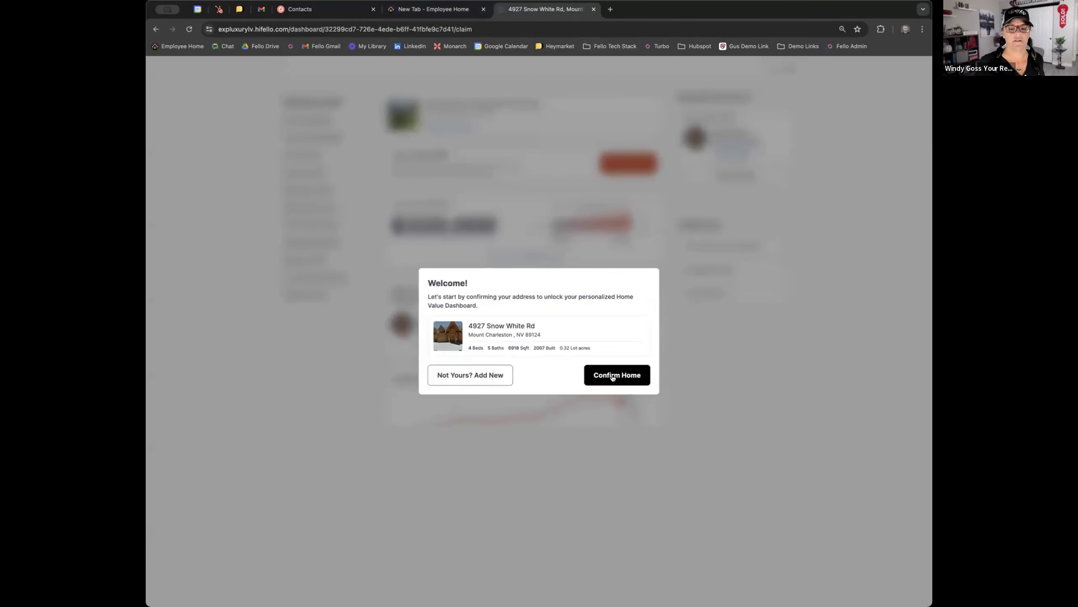
click(612, 376)
click(631, 393)
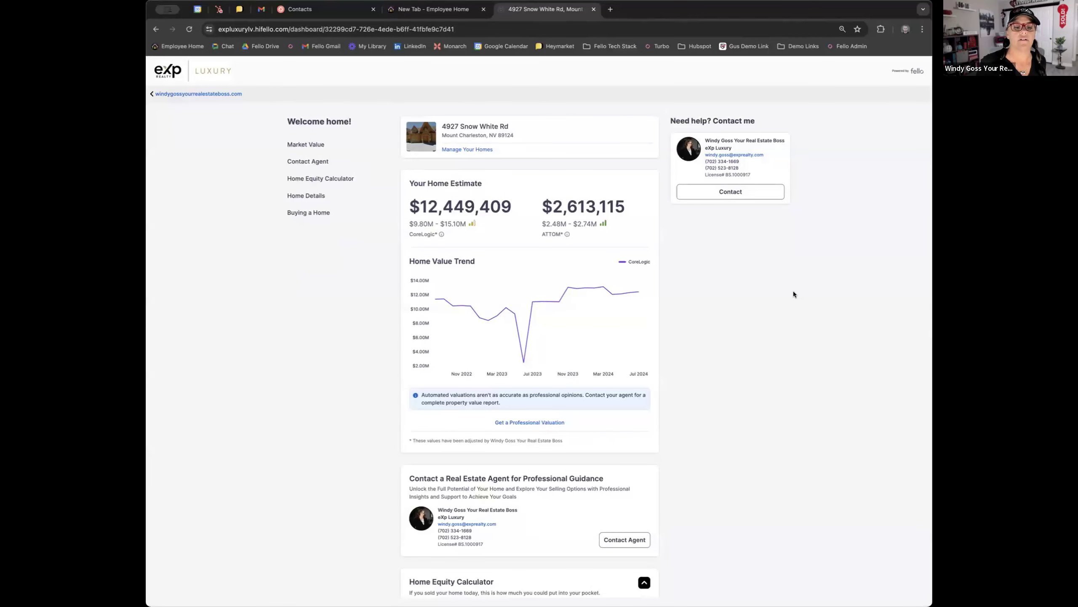
Review the $12,449,409 estimate, close the extra Employee Home tab, and return to Contacts
scroll(823, 220, down, 10)
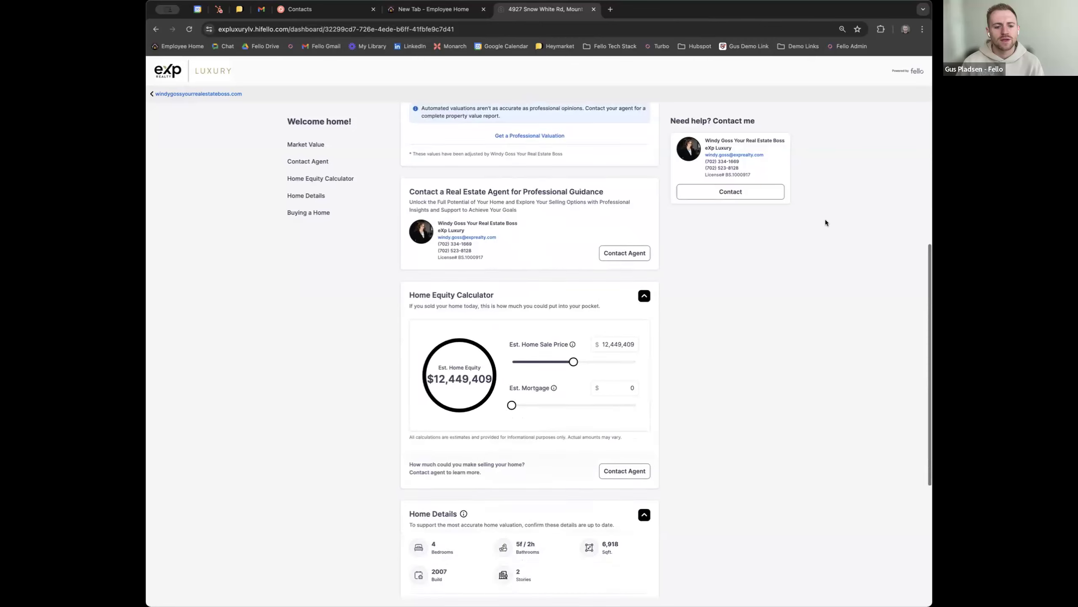
scroll(780, 132, up, 10)
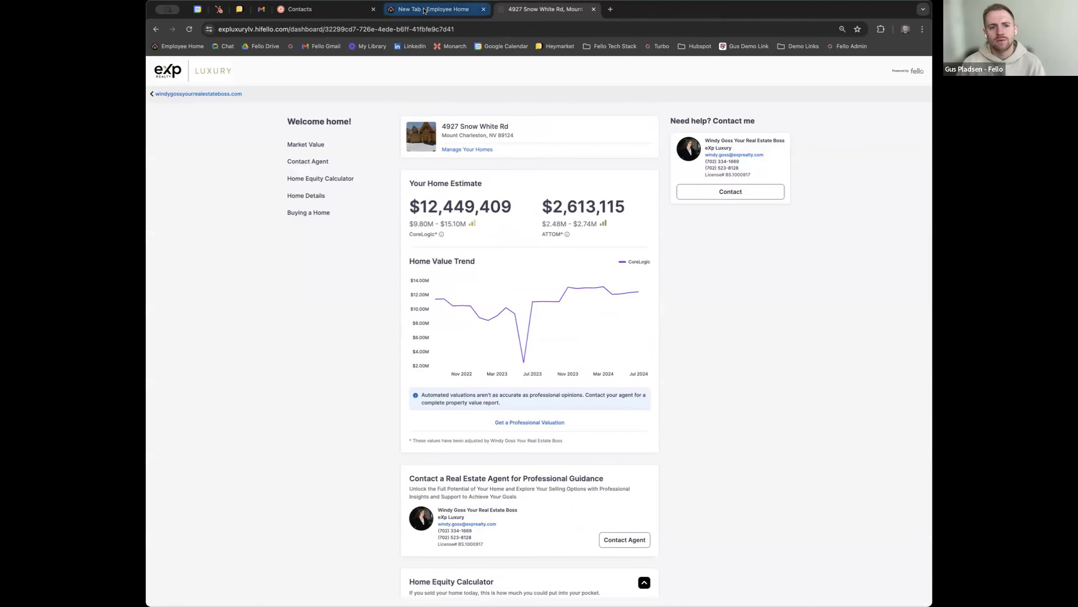
click(484, 9)
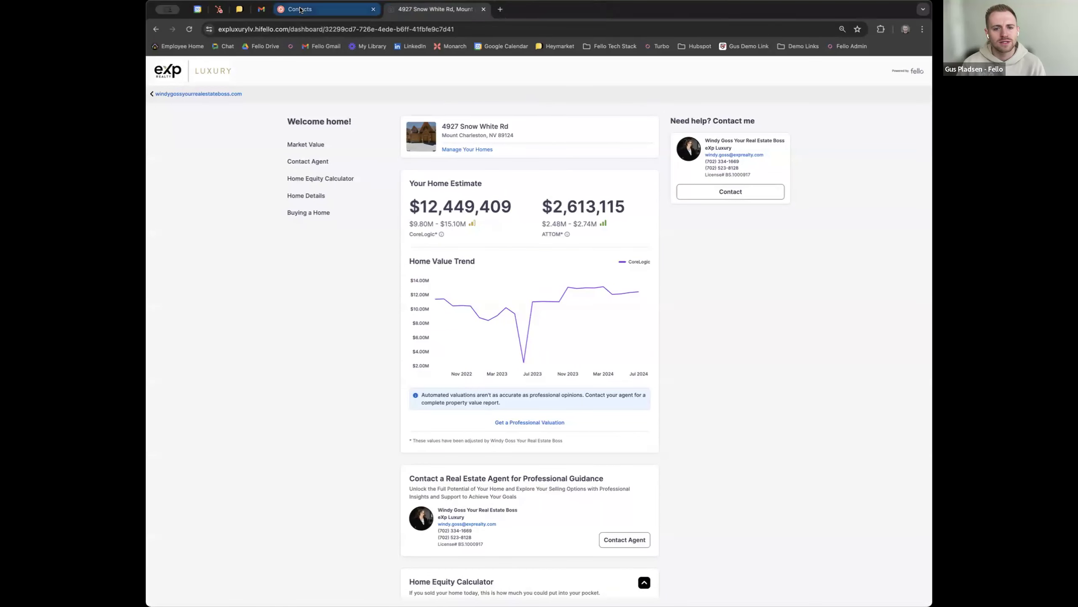
click(300, 9)
click(620, 304)
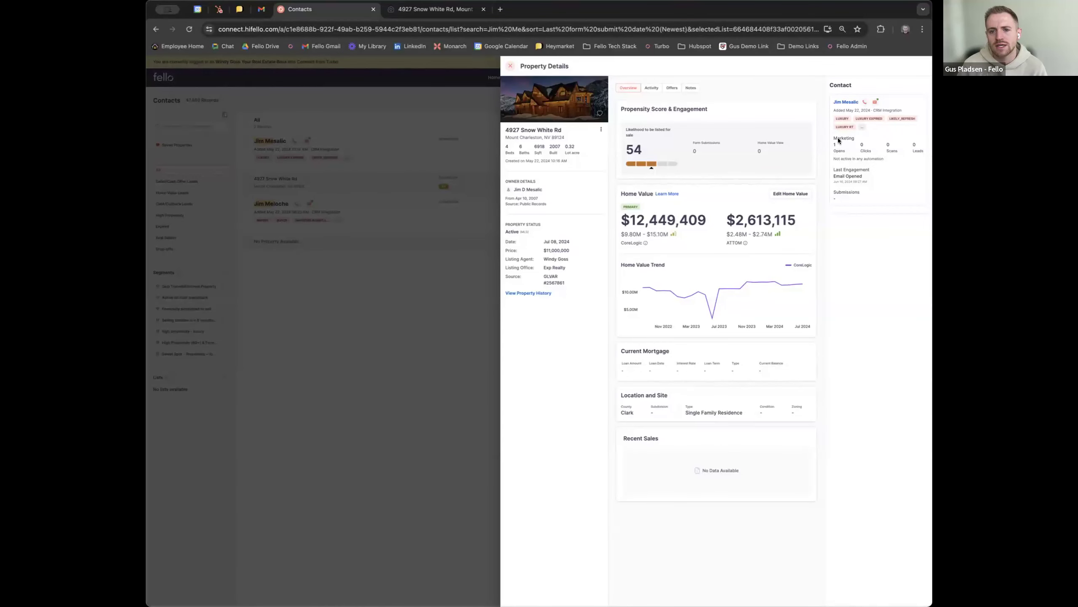
click(510, 66)
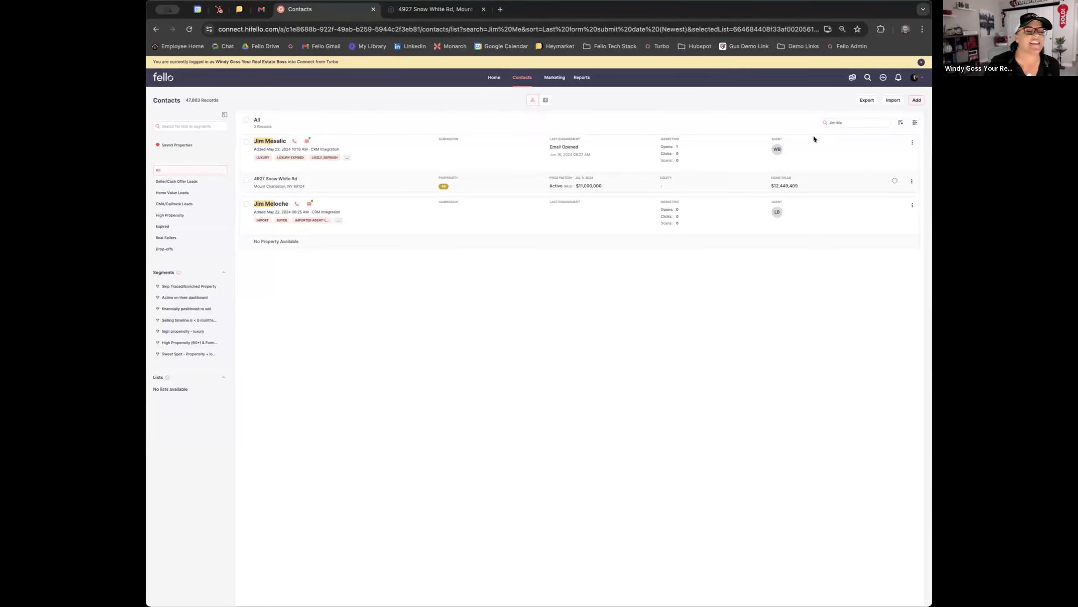
triple_click(837, 123)
key(BackSpace)
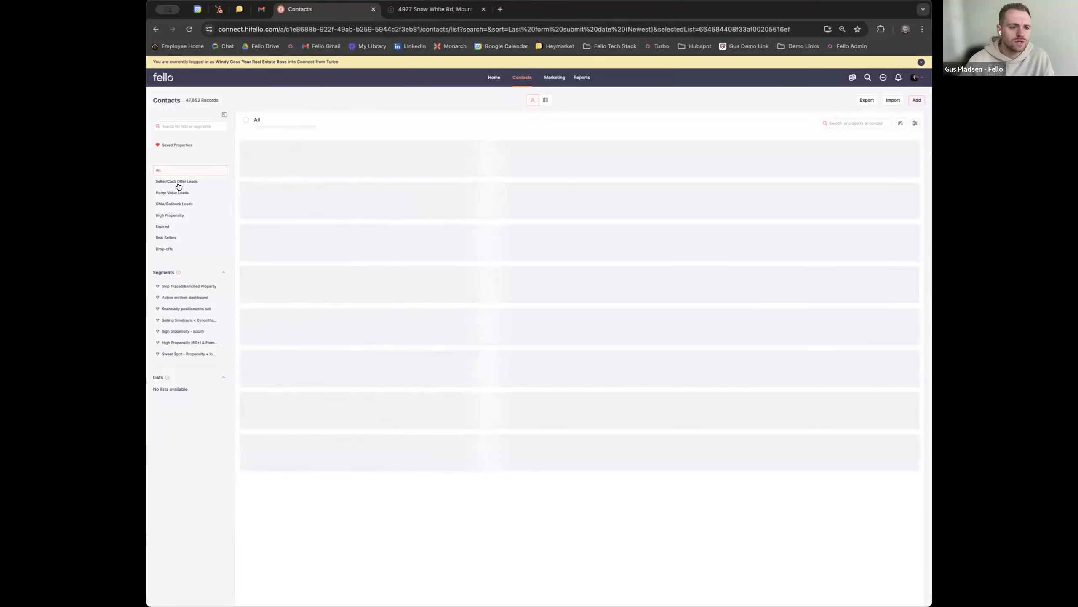
Sort the contacts by Property AVM value, High to Low
click(914, 123)
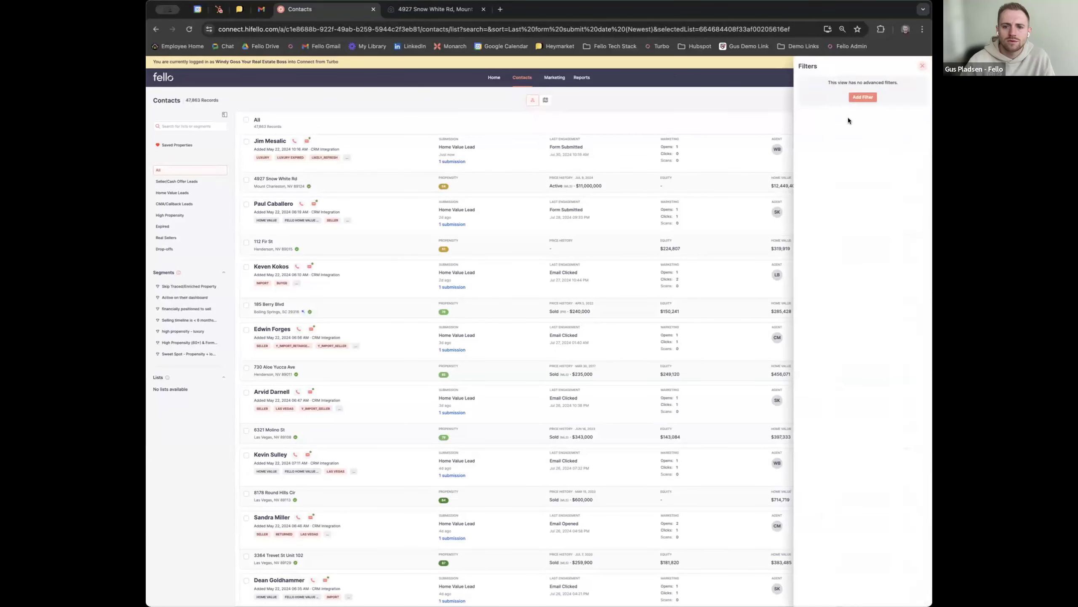
click(922, 66)
click(901, 122)
scroll(894, 217, down, 5)
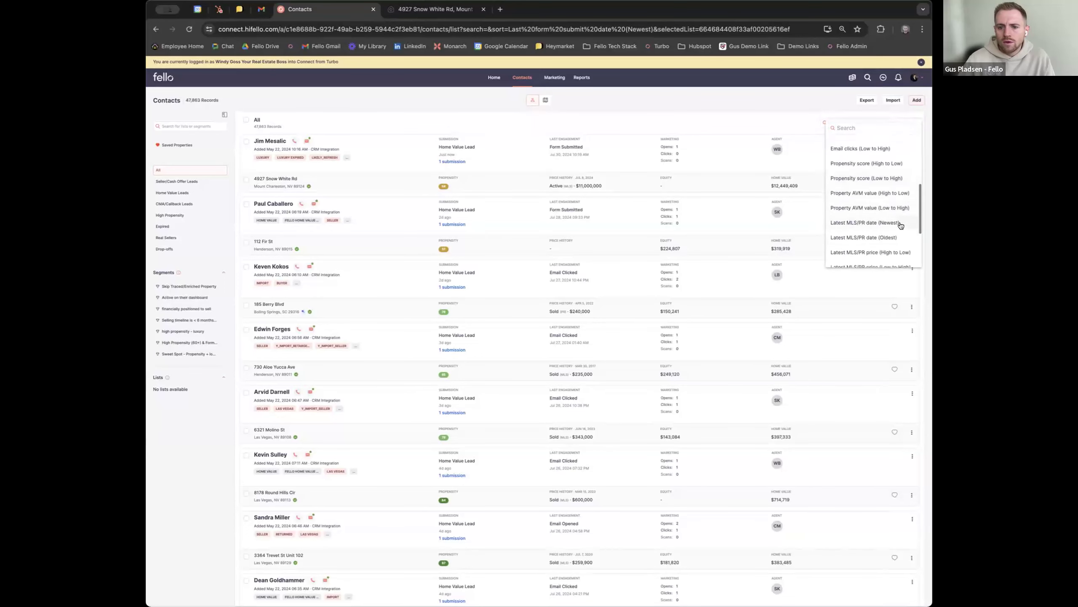
click(895, 195)
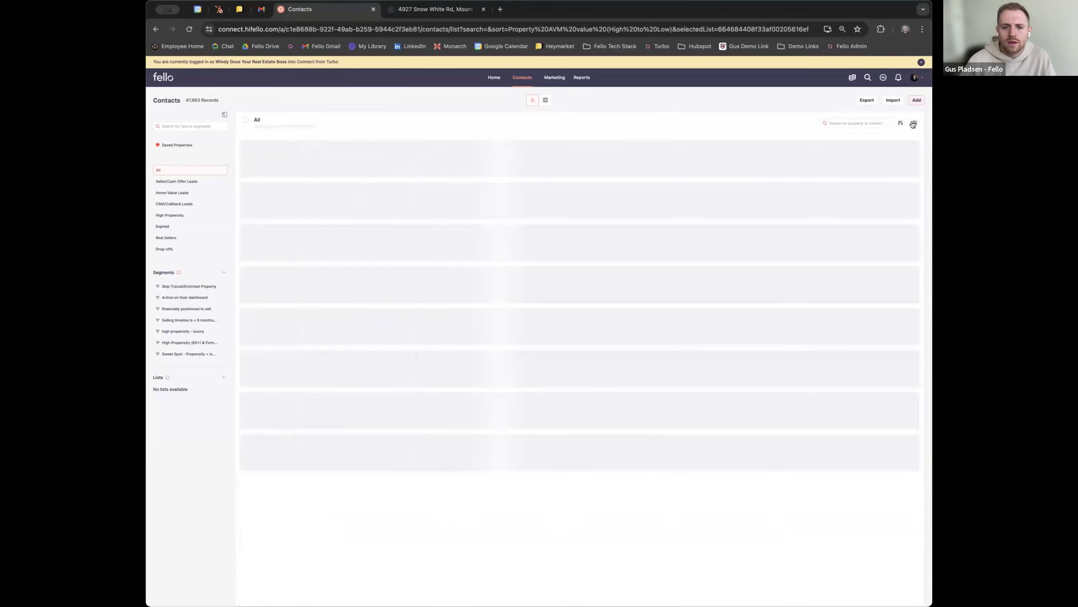
Filter the contacts to # of email clicks greater than 4 and view the results
click(914, 124)
click(863, 97)
click(838, 113)
scroll(872, 187, down, 5)
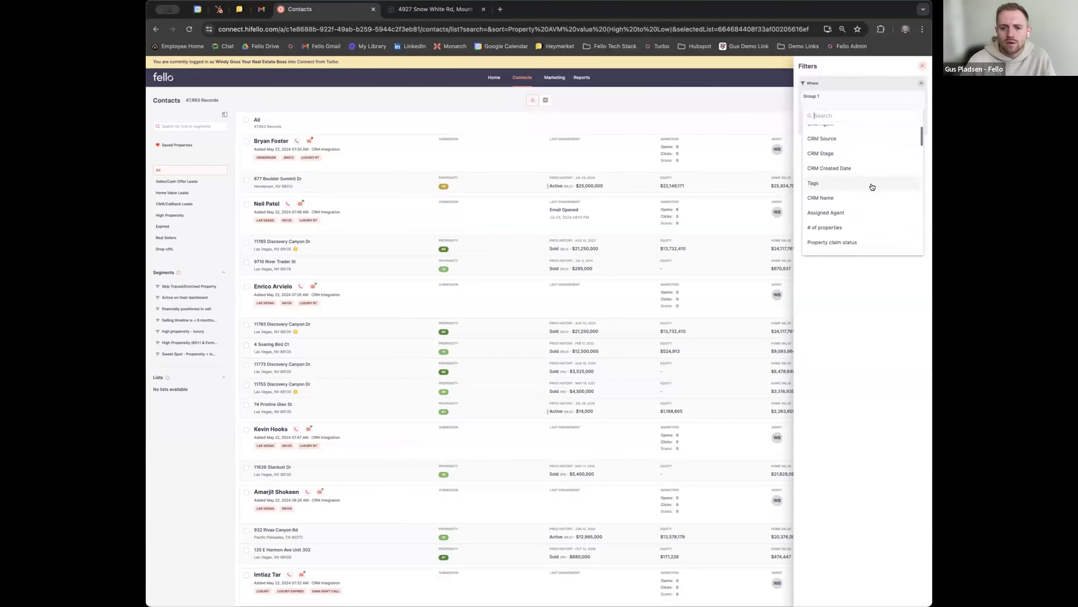
scroll(869, 185, up, 1)
click(866, 157)
click(849, 126)
click(842, 145)
text(4)
click(918, 159)
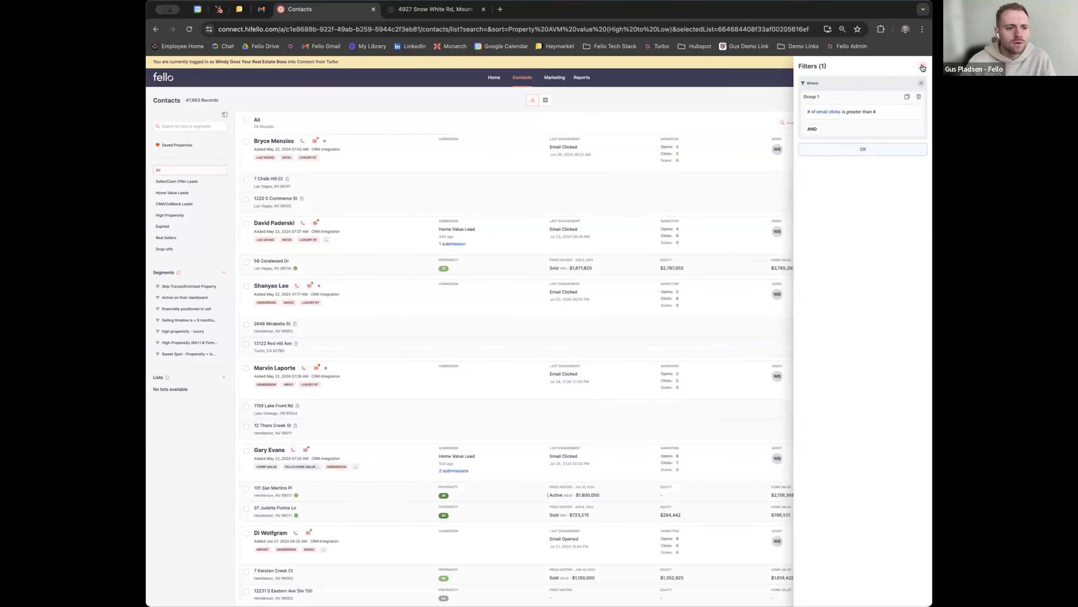
click(922, 66)
scroll(713, 245, down, 5)
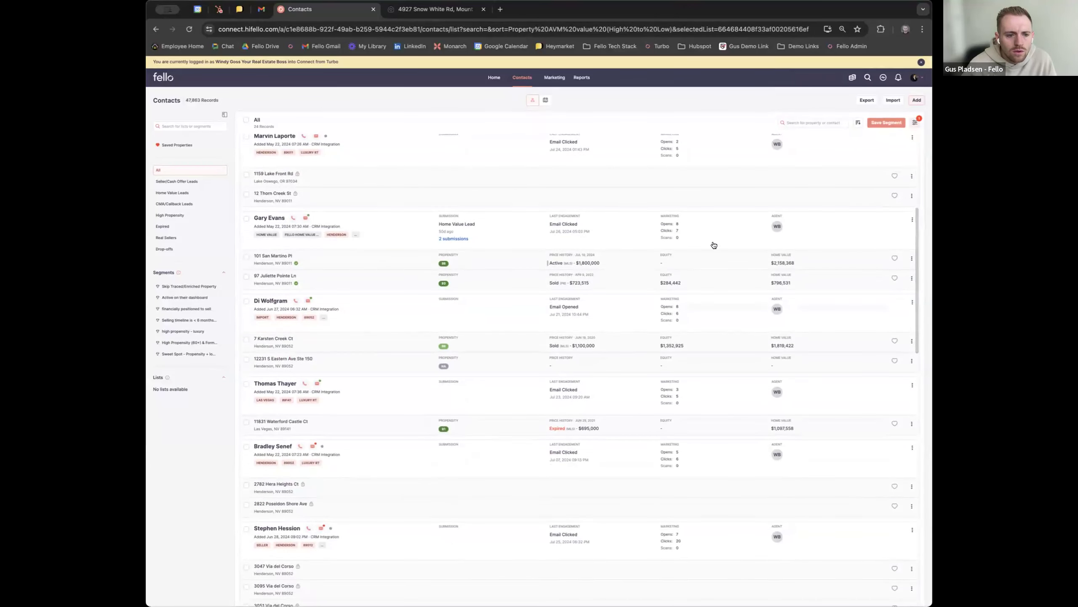
mouse_move(711, 348)
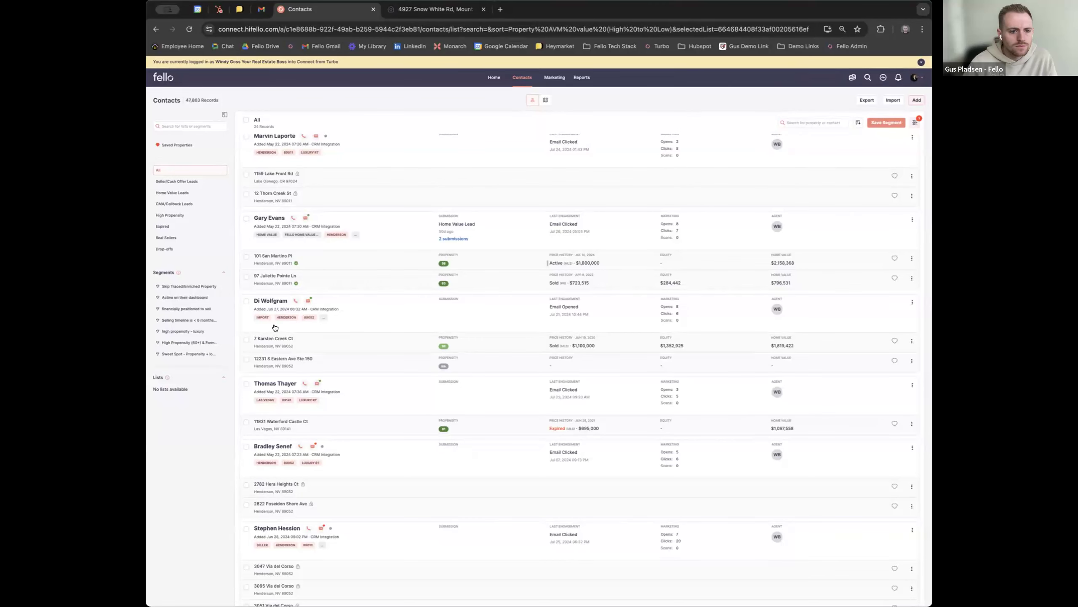
mouse_move(274, 259)
click(273, 256)
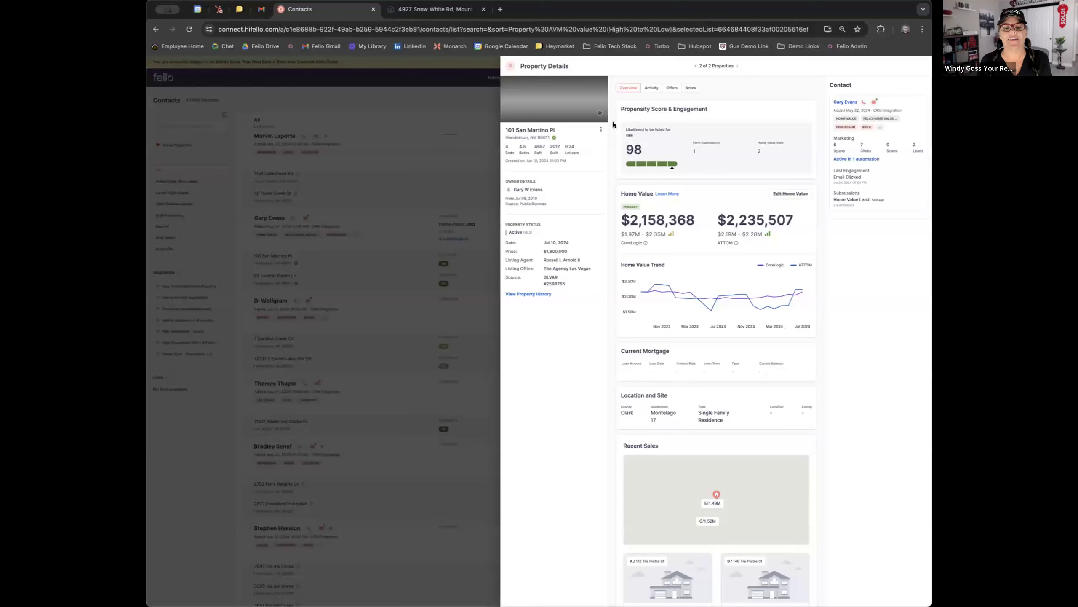
click(601, 129)
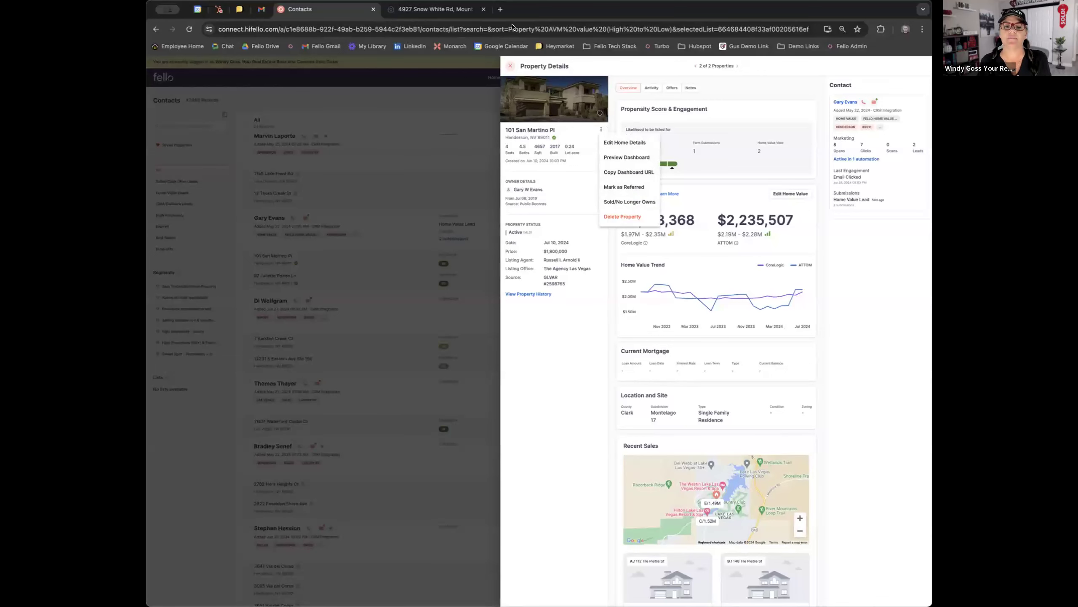
click(626, 172)
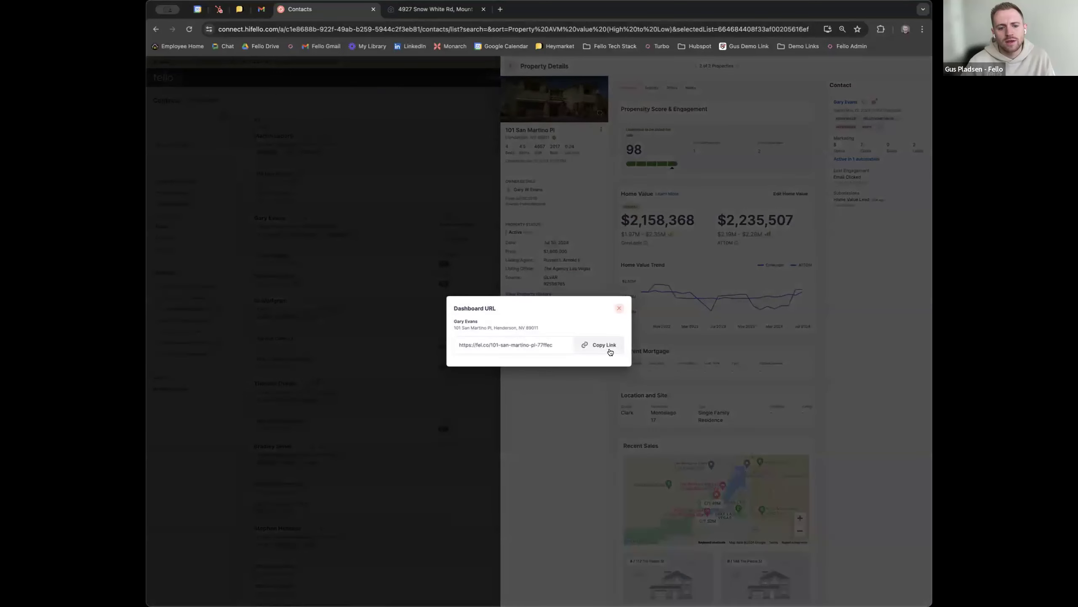
click(608, 349)
click(433, 9)
click(415, 28)
key(ctrl+v)
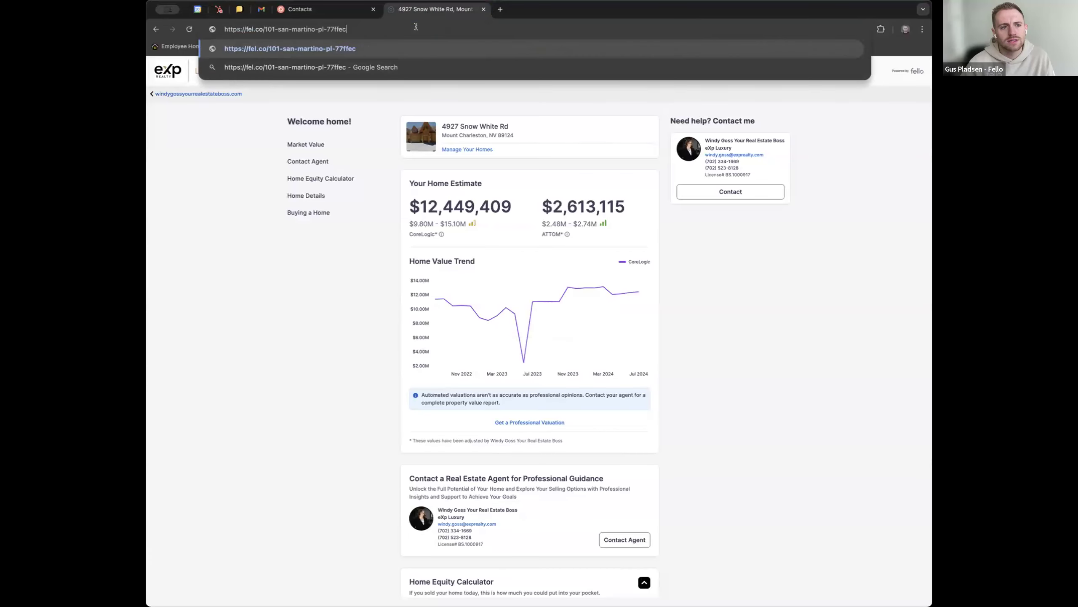
key(Return)
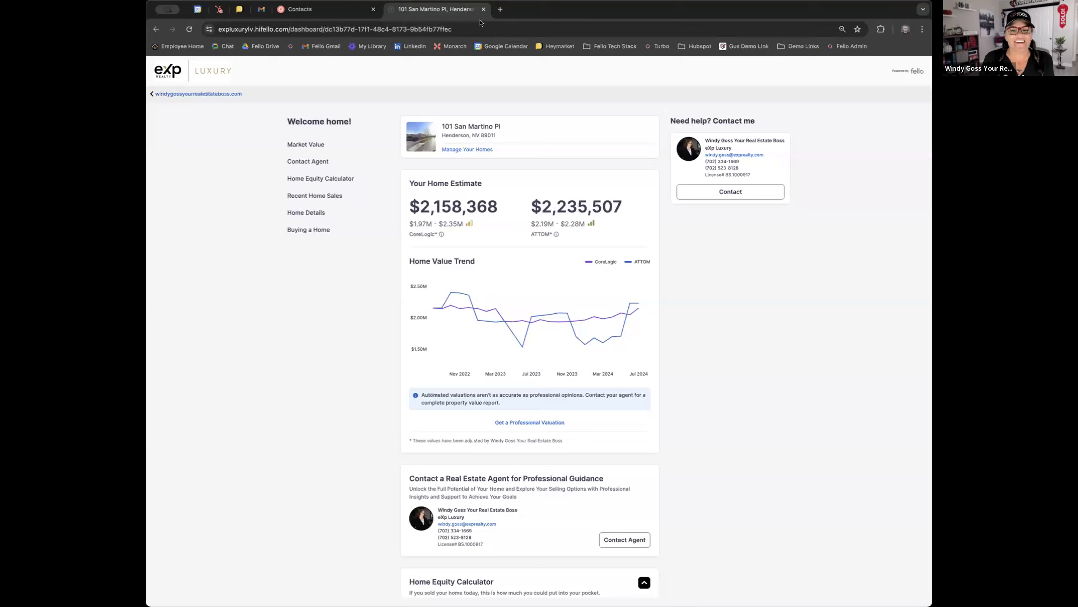
Back in Contacts, close the link dialog and property details, then open a new blank tab
click(321, 10)
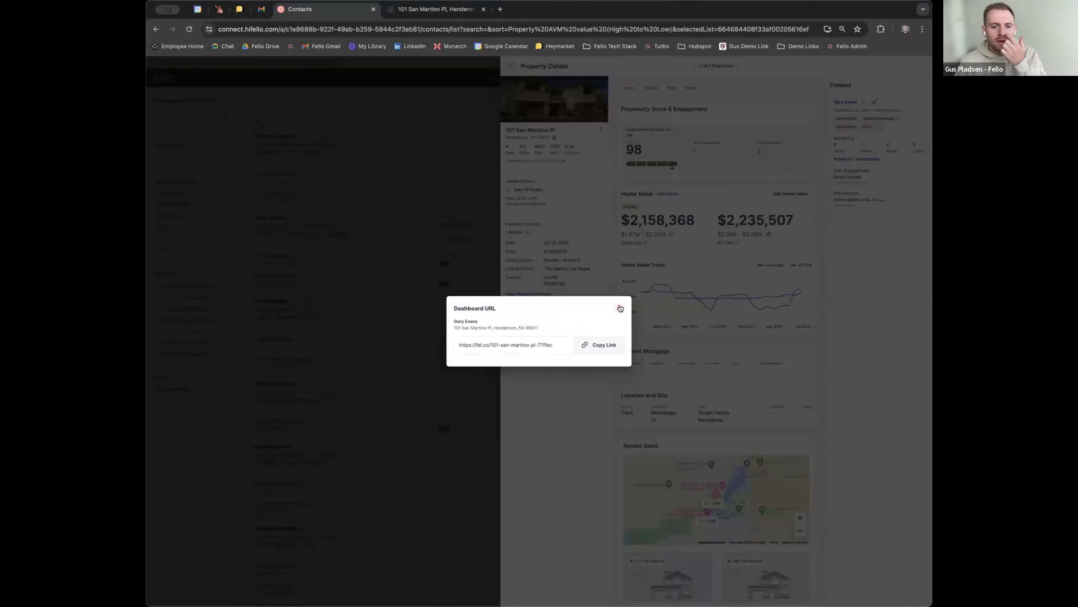
click(619, 309)
click(511, 68)
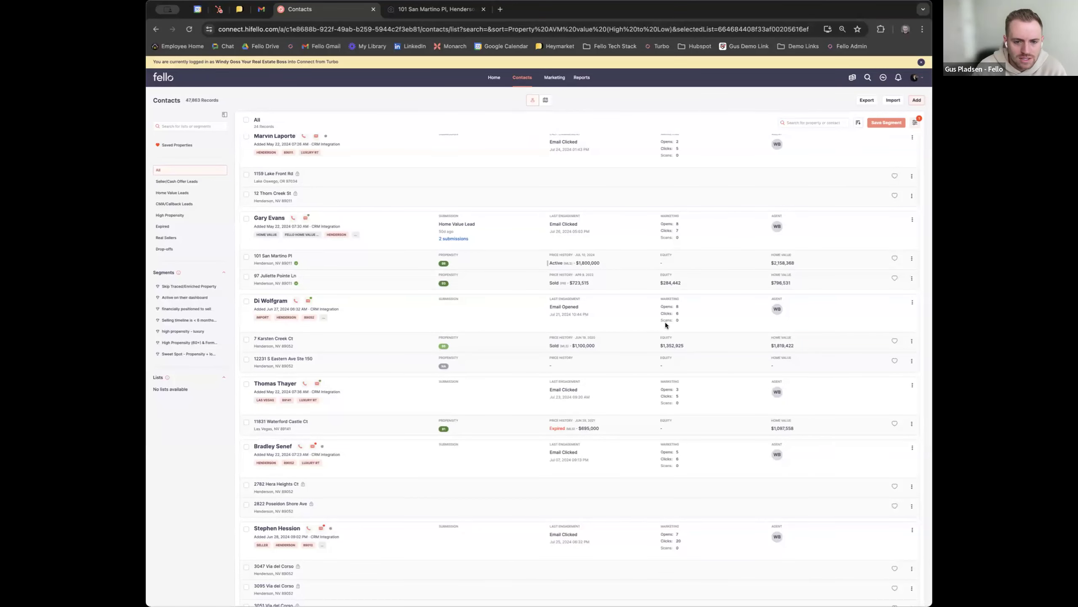
scroll(718, 335, up, 1)
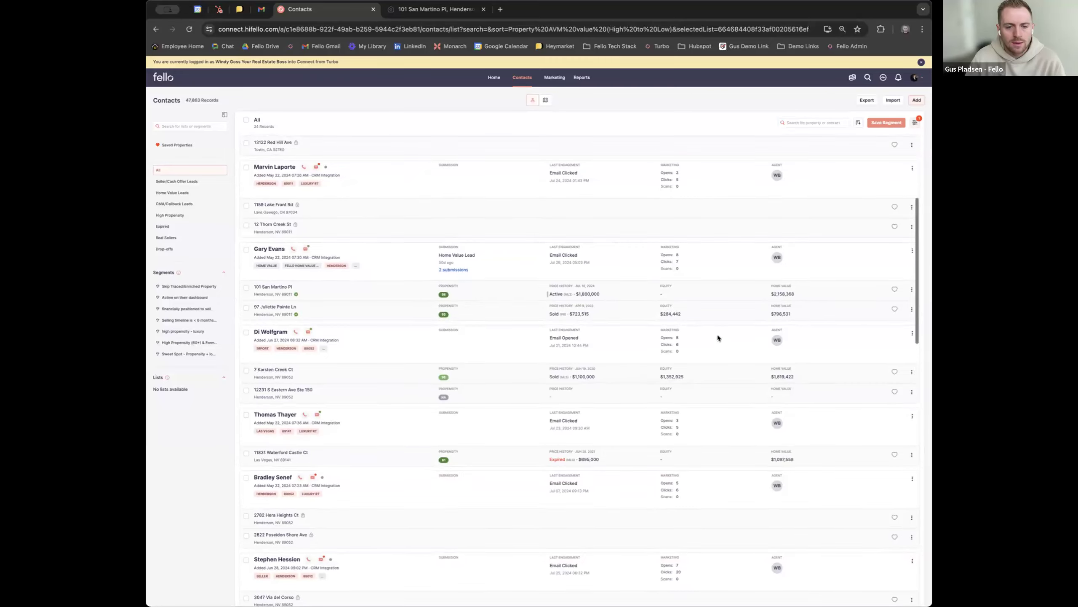
scroll(717, 334, up, 5)
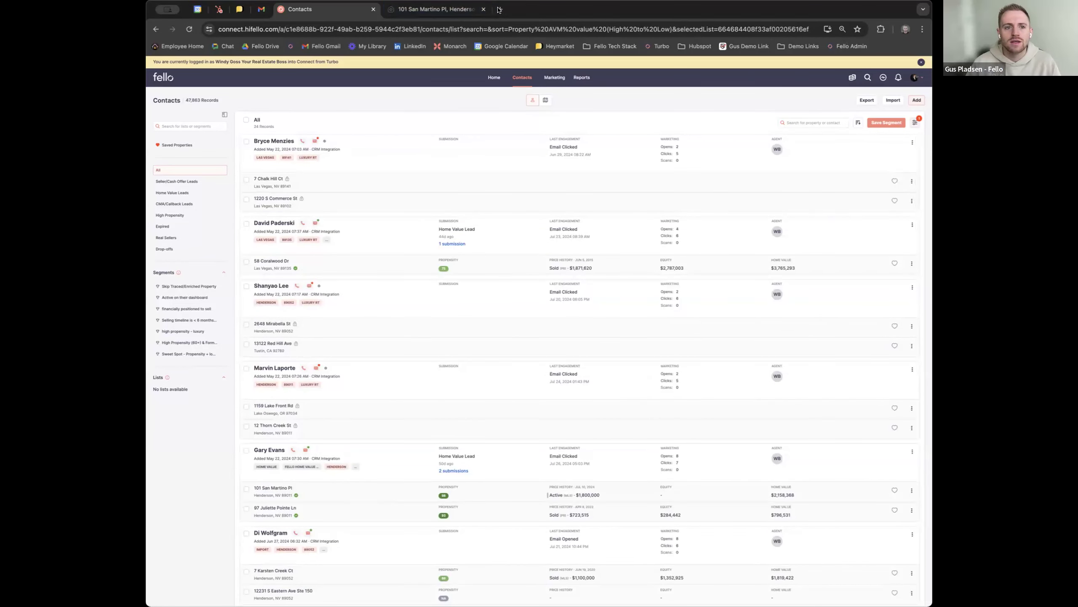
click(499, 9)
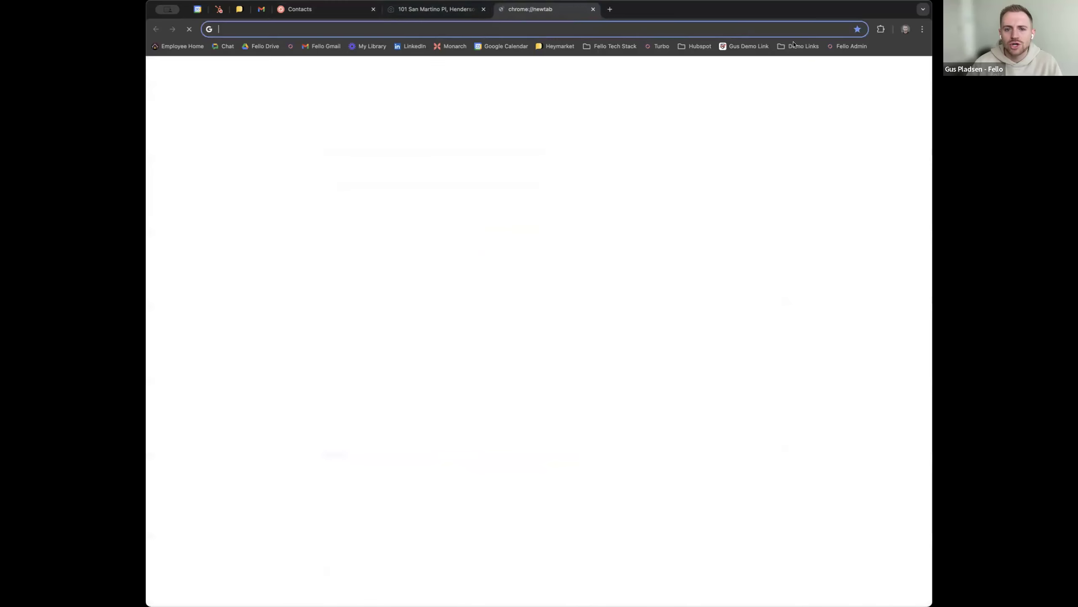
click(793, 44)
super+click(845, 102)
super+click(845, 325)
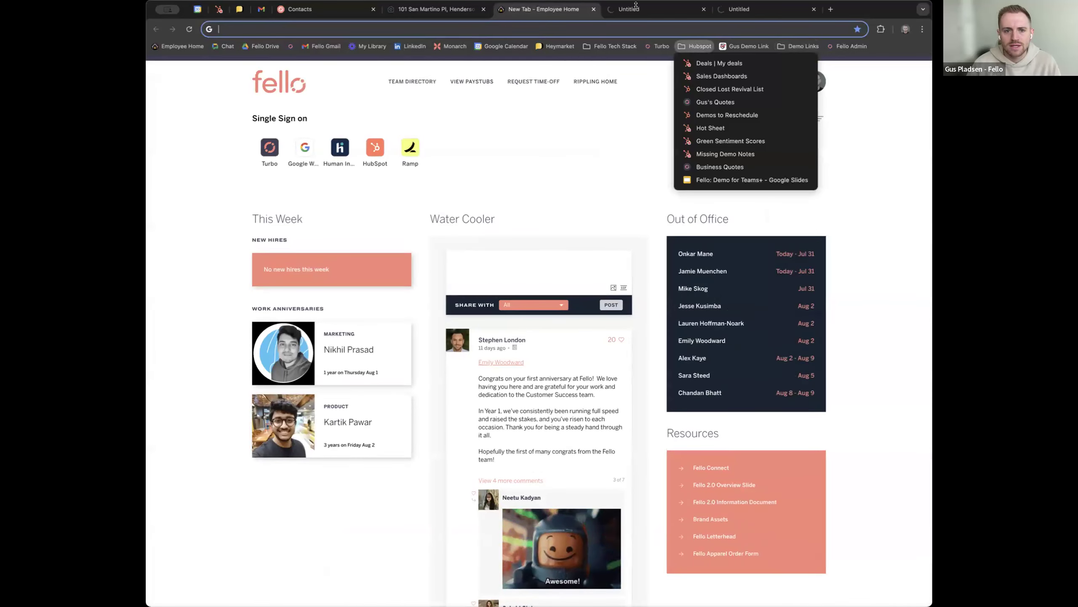
click(636, 9)
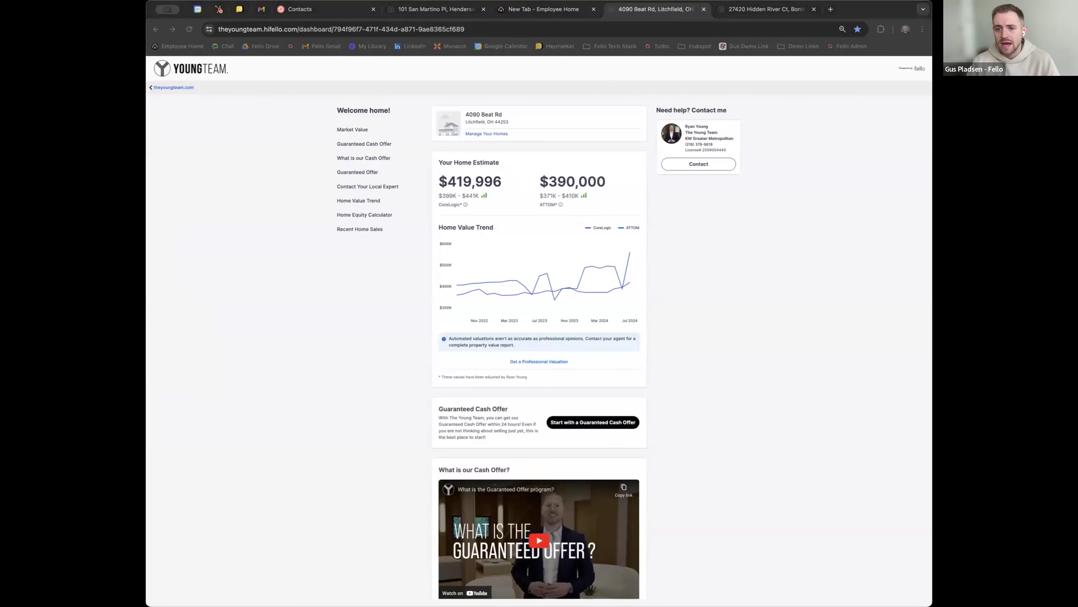
scroll(444, 363, down, 6)
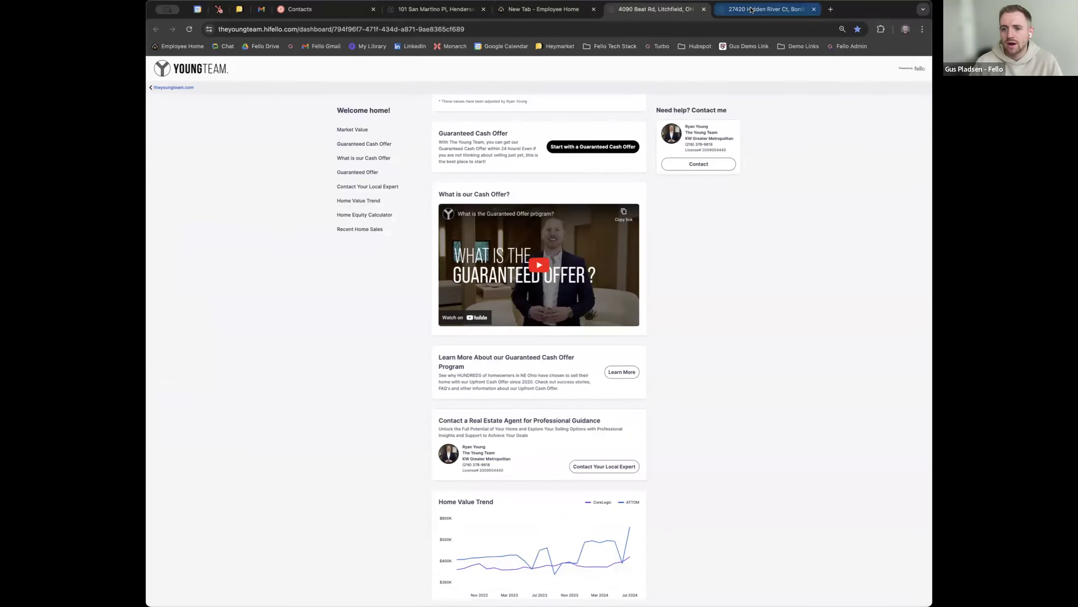
click(764, 8)
scroll(643, 178, down, 4)
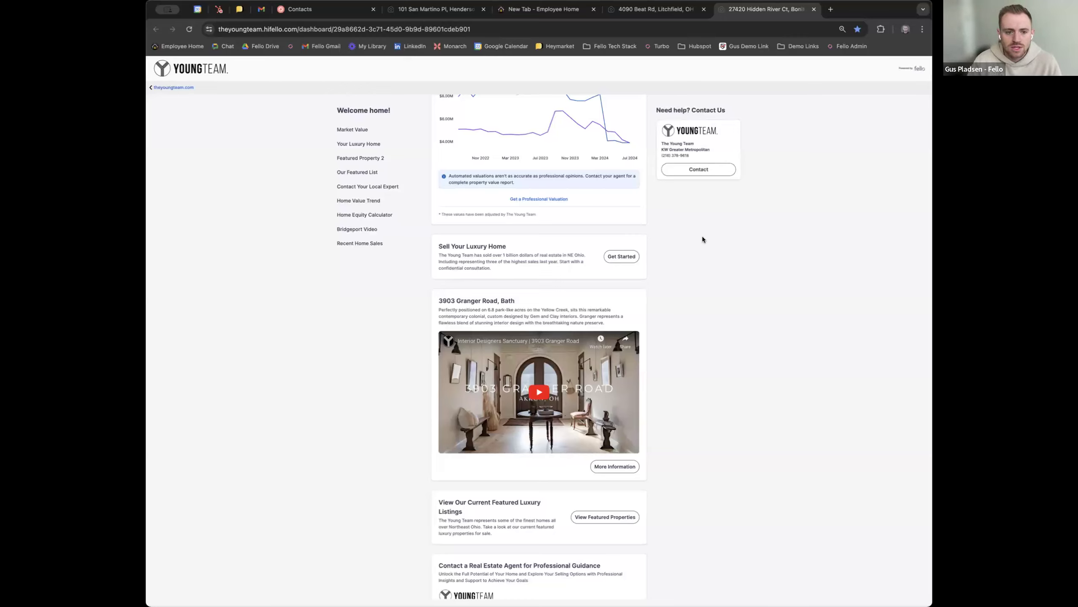
scroll(702, 236, up, 2)
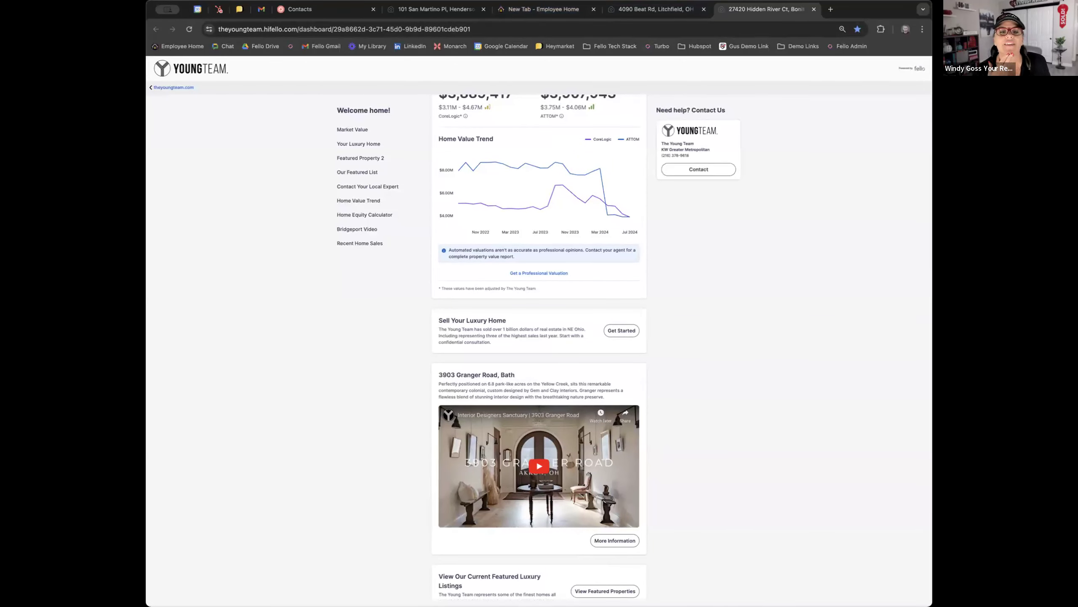
scroll(736, 146, up, 3)
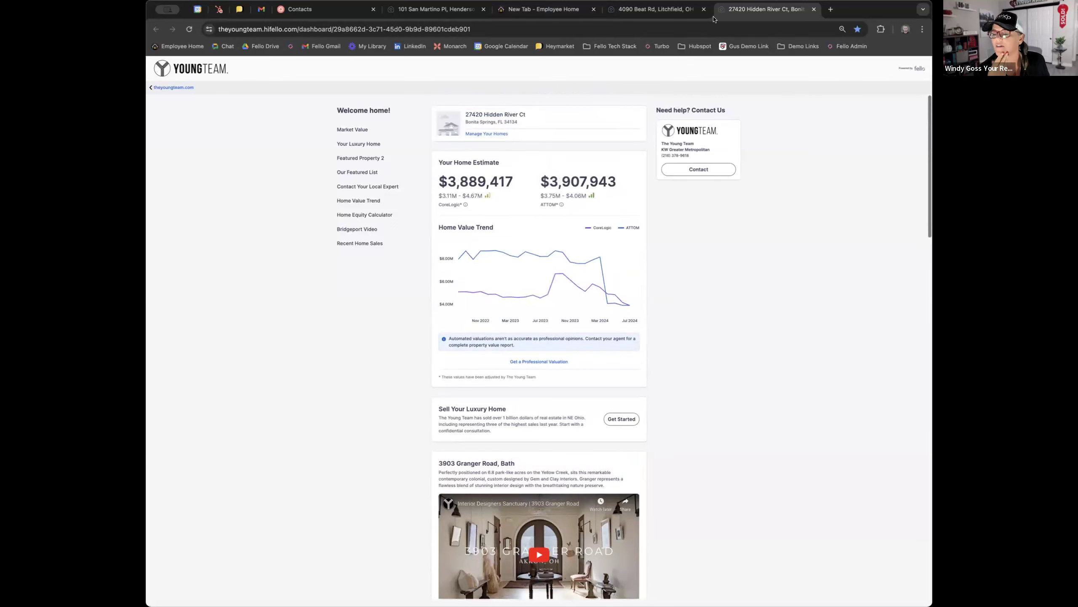
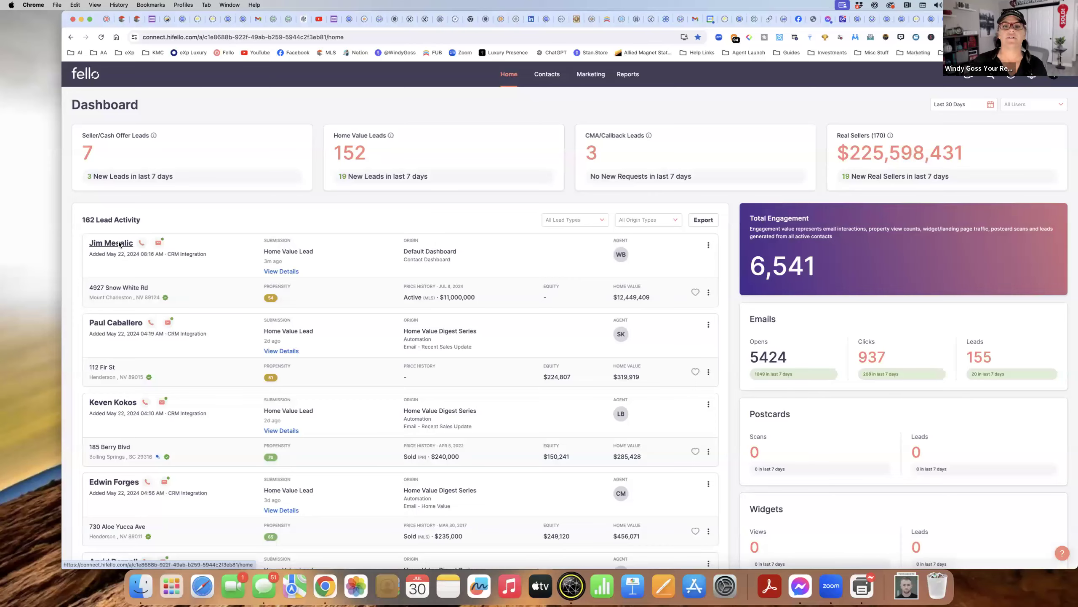
Open the top lead's contact details beside the dashboard
click(119, 243)
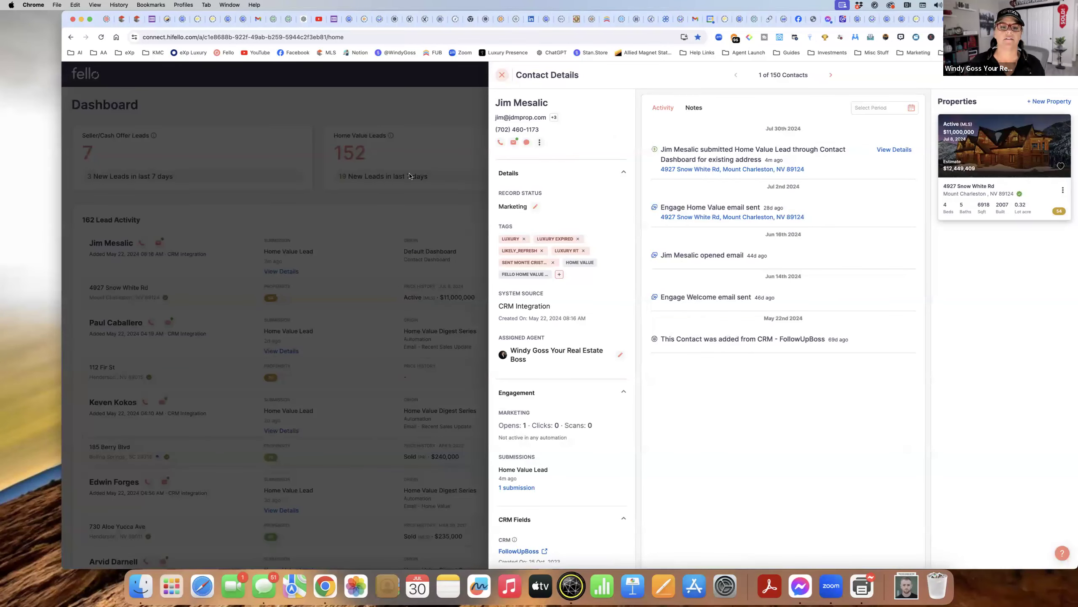
key(Escape)
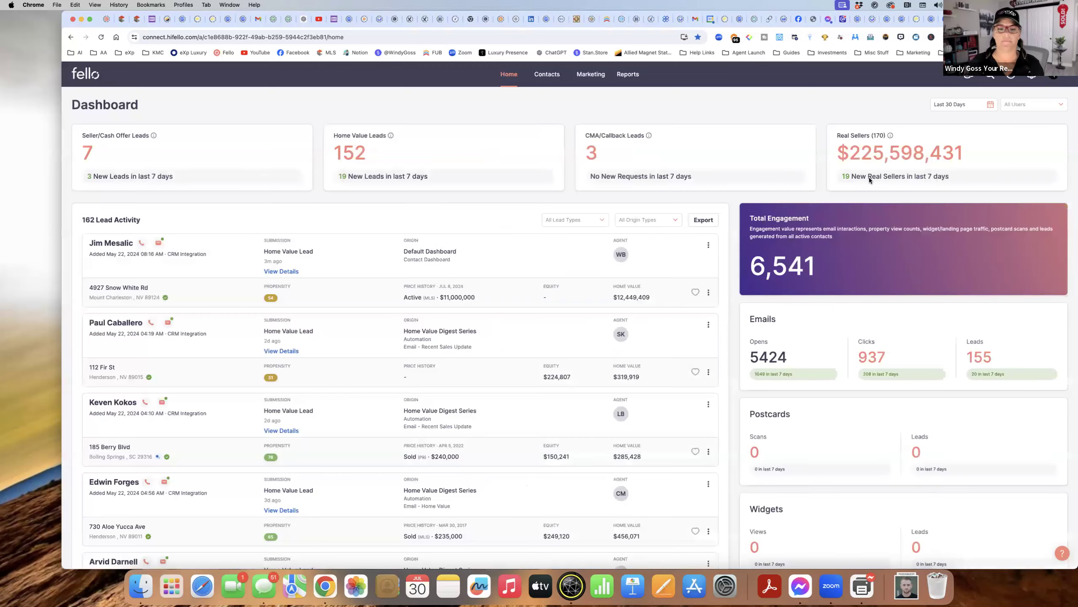
click(127, 248)
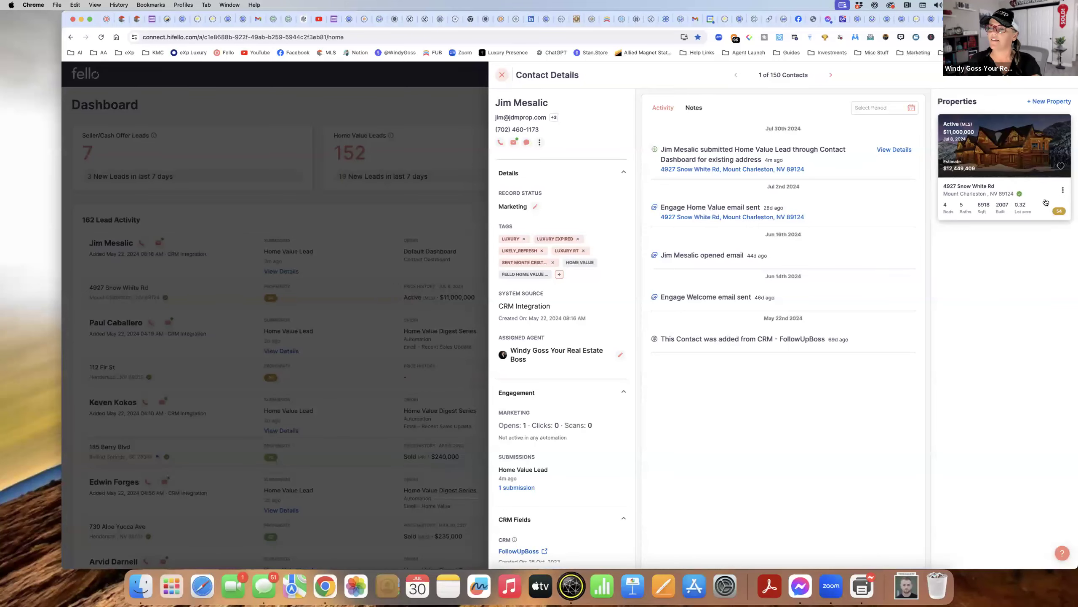
Preview the lead's home value dashboard from the property card menu, then close it
click(1063, 190)
click(1028, 210)
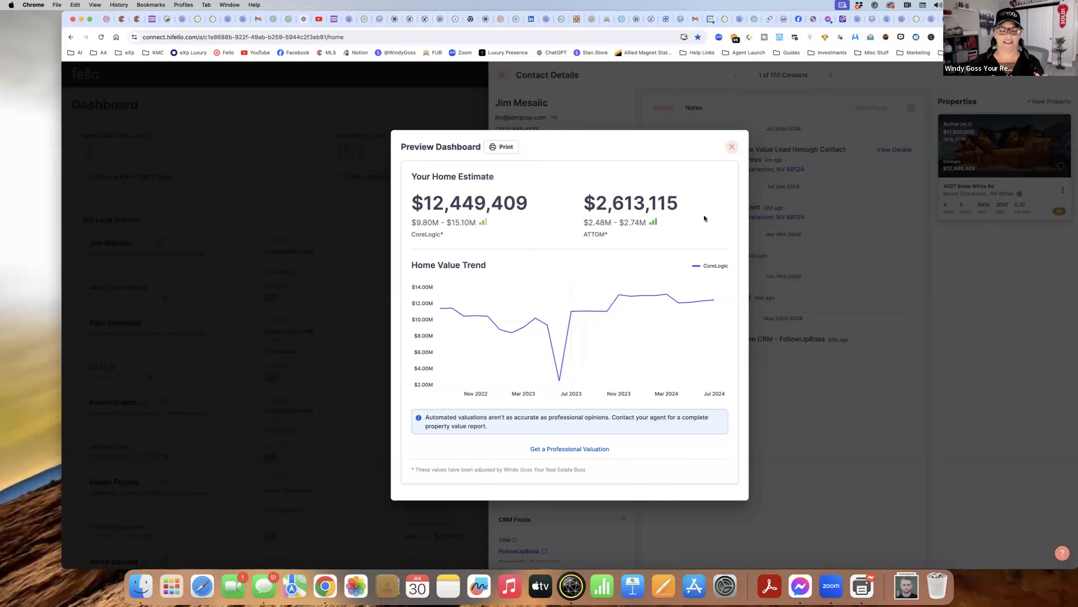
scroll(704, 215, down, 10)
scroll(704, 215, down, 7)
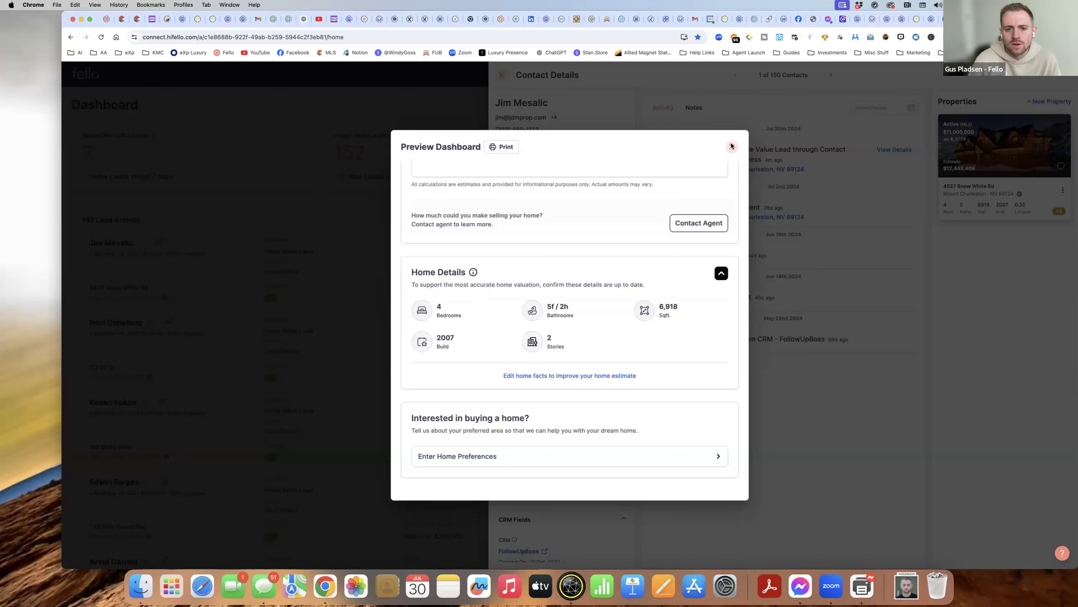
key(Escape)
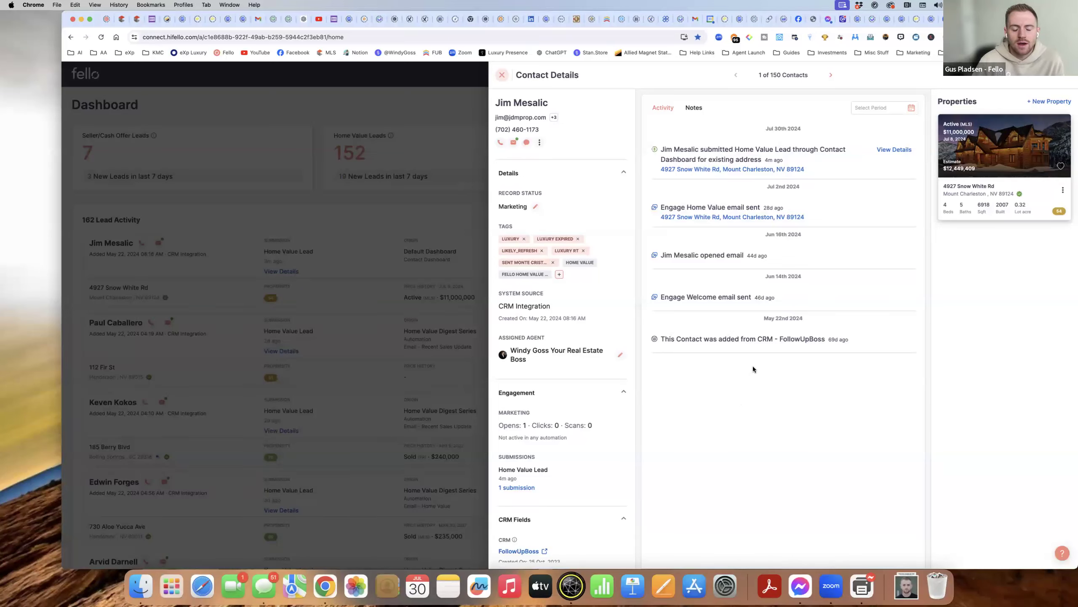
Close the contact panel and browse the Marketing, Reports and Home pages
click(239, 200)
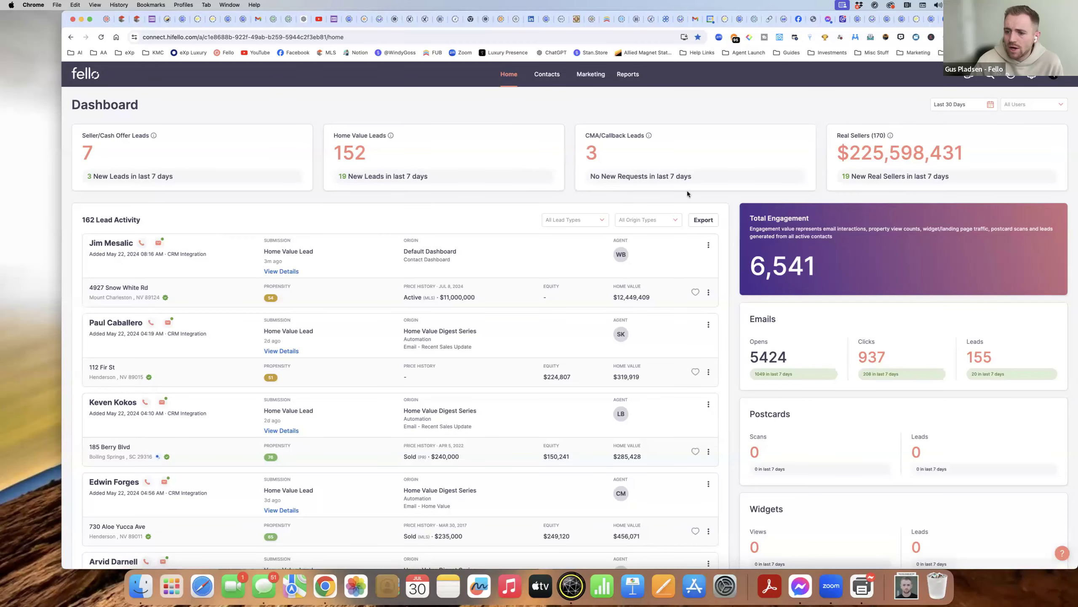
click(584, 78)
click(628, 74)
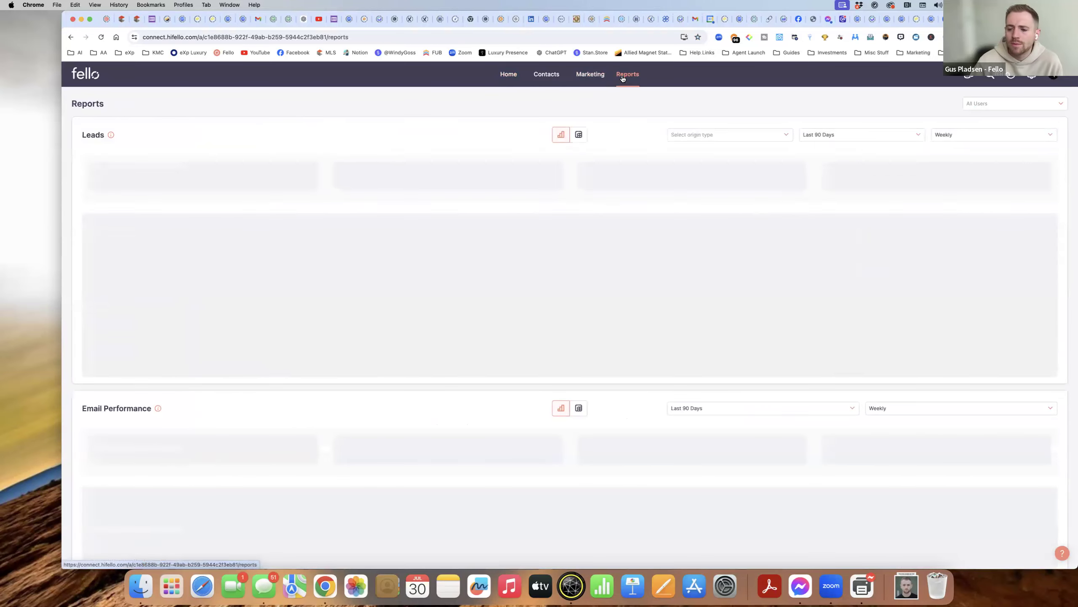
click(508, 74)
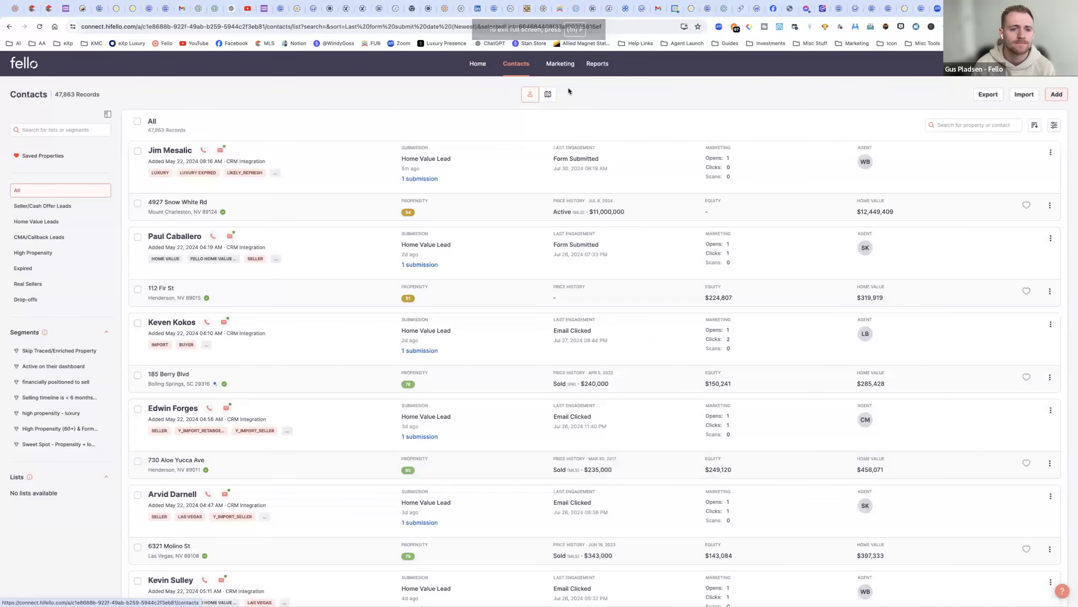
Go to Marketing Automations, then open a new blank Chrome tab
click(561, 65)
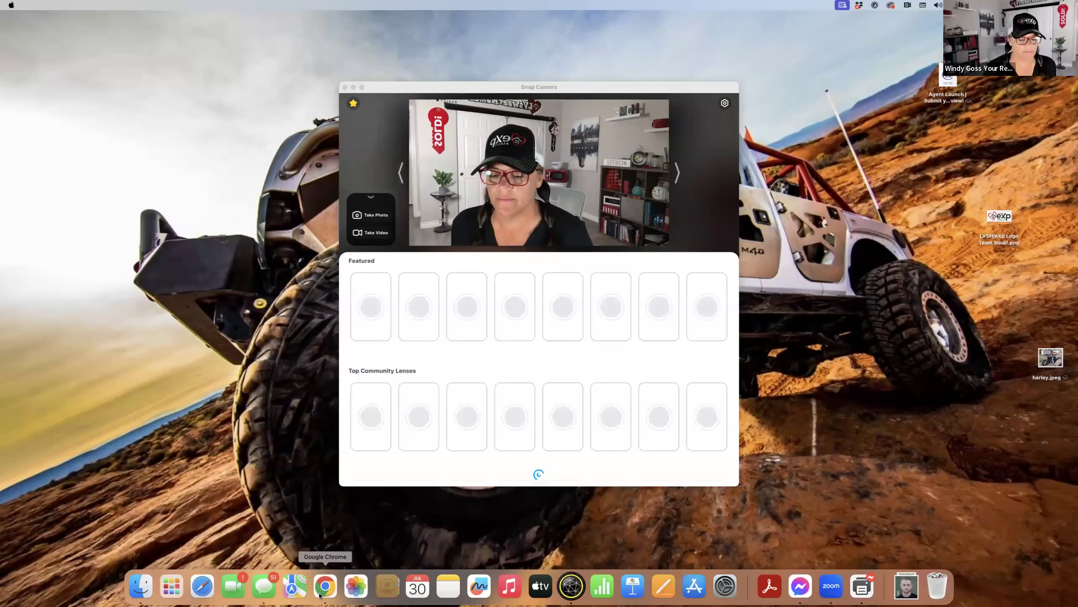
click(320, 595)
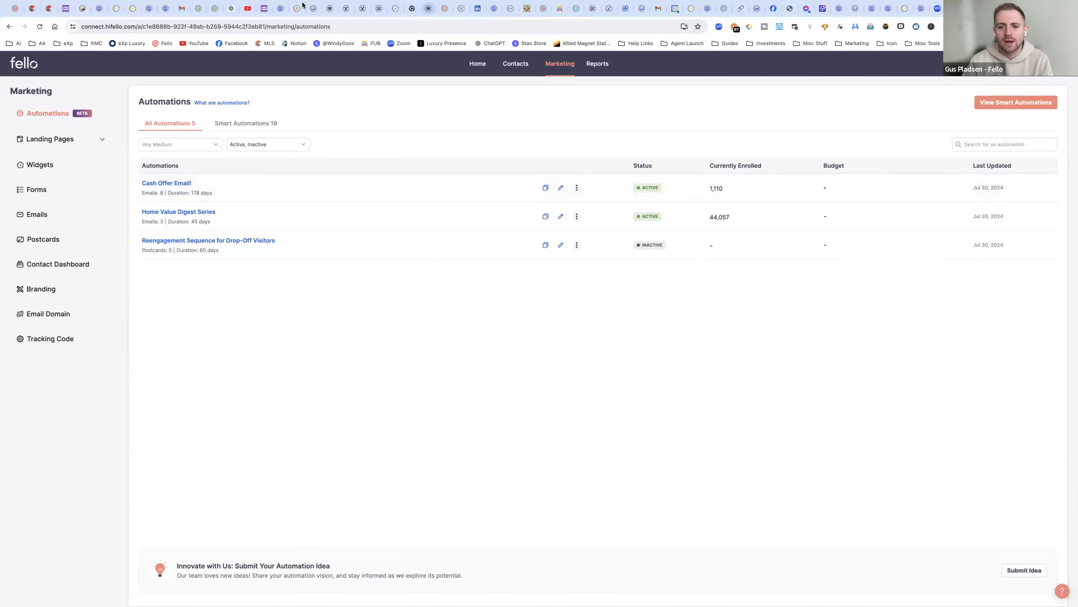
key(super+t)
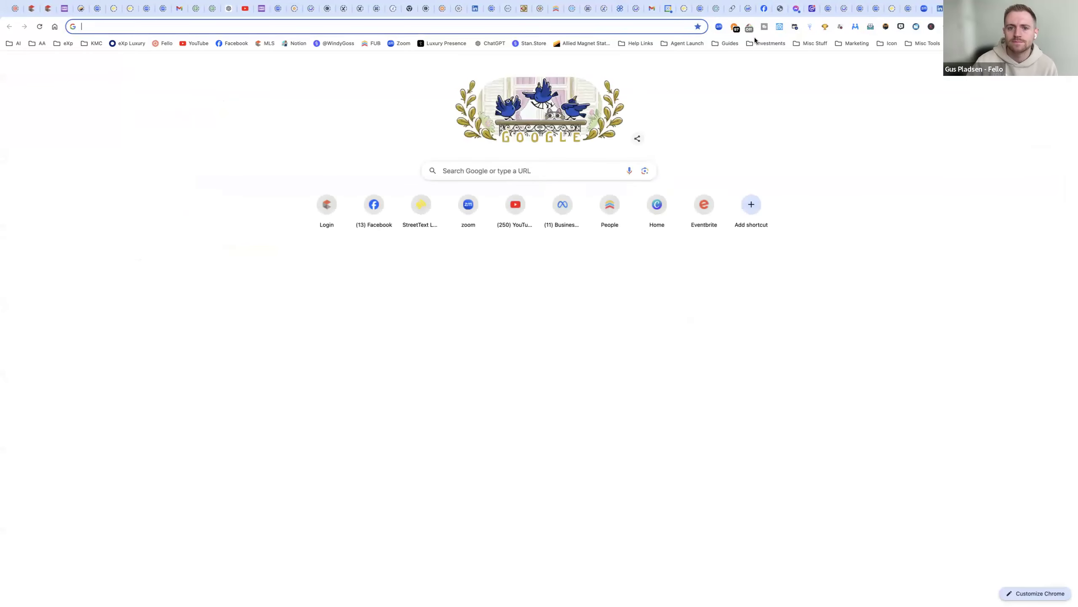
Search Follow Up Boss people for a contact and open their profile
click(375, 44)
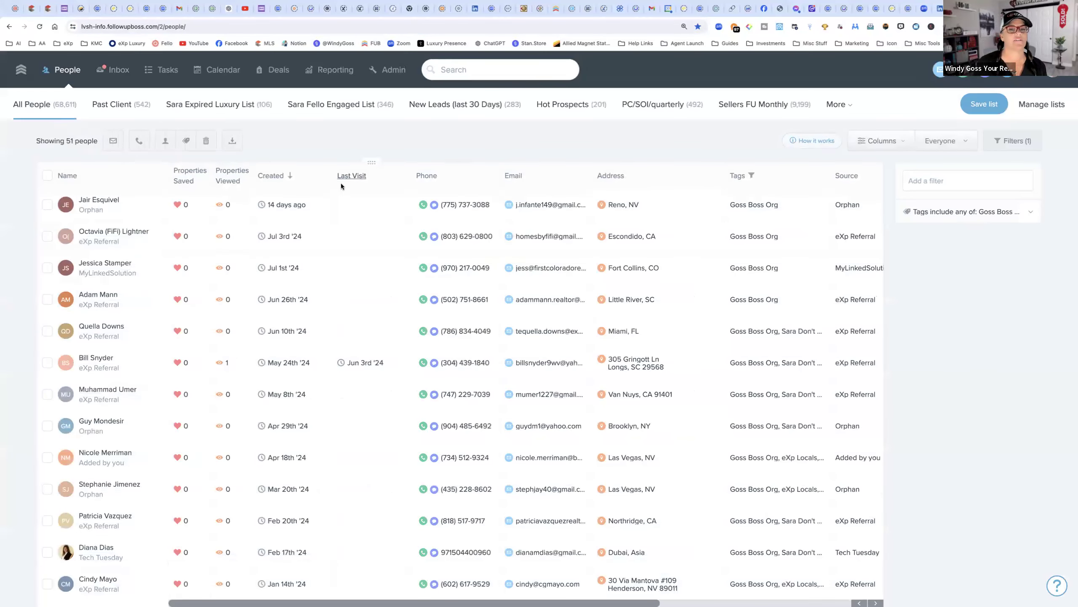
click(463, 70)
text(windy)
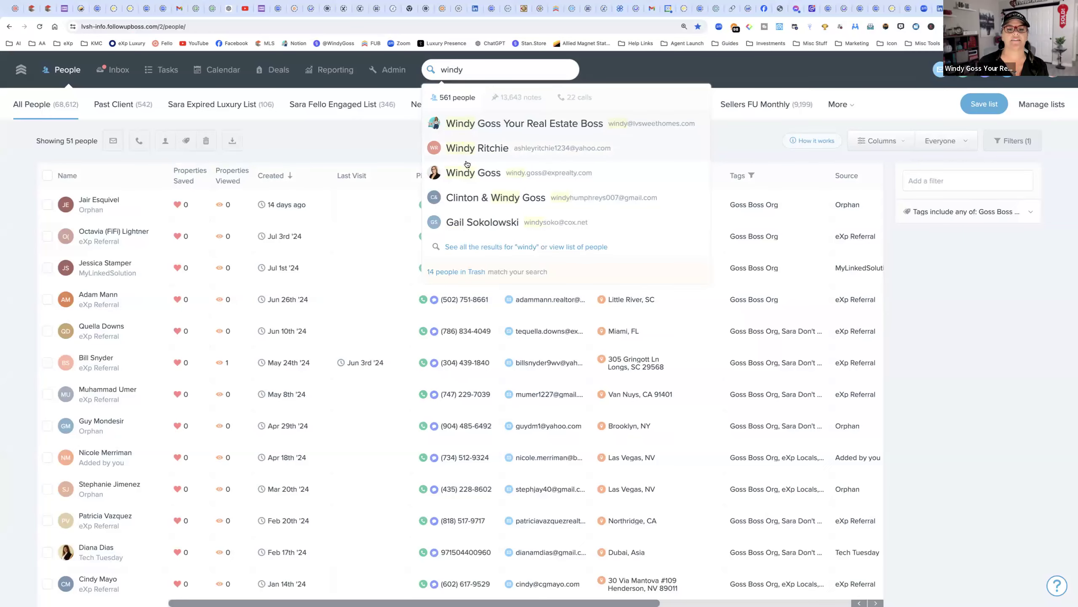
click(467, 172)
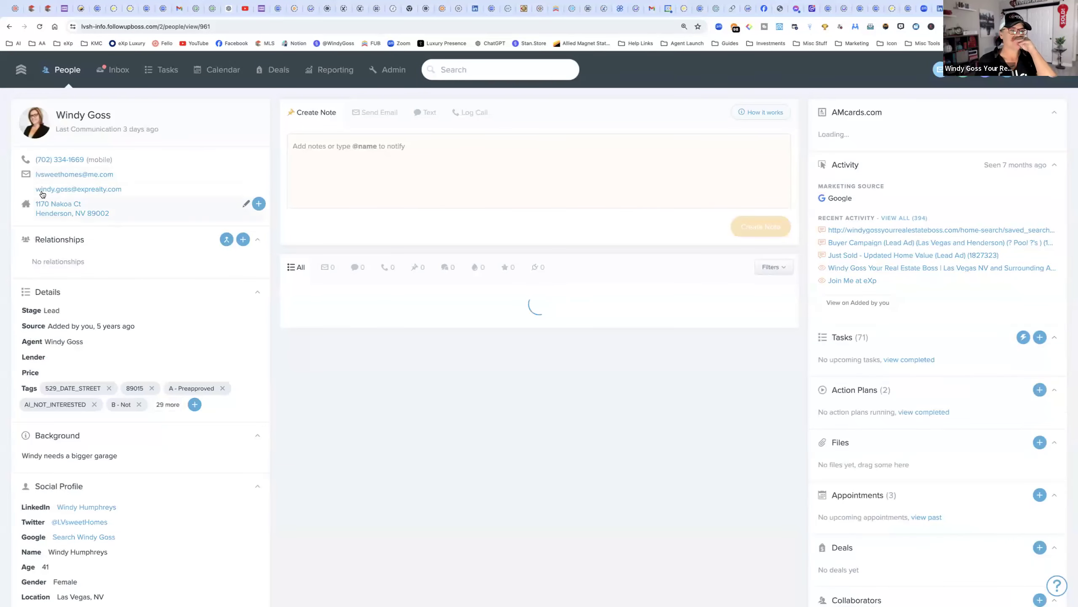
Review the market-update and home-value emails in the timeline, then return to the top
scroll(187, 294, down, 3)
scroll(187, 294, down, 6)
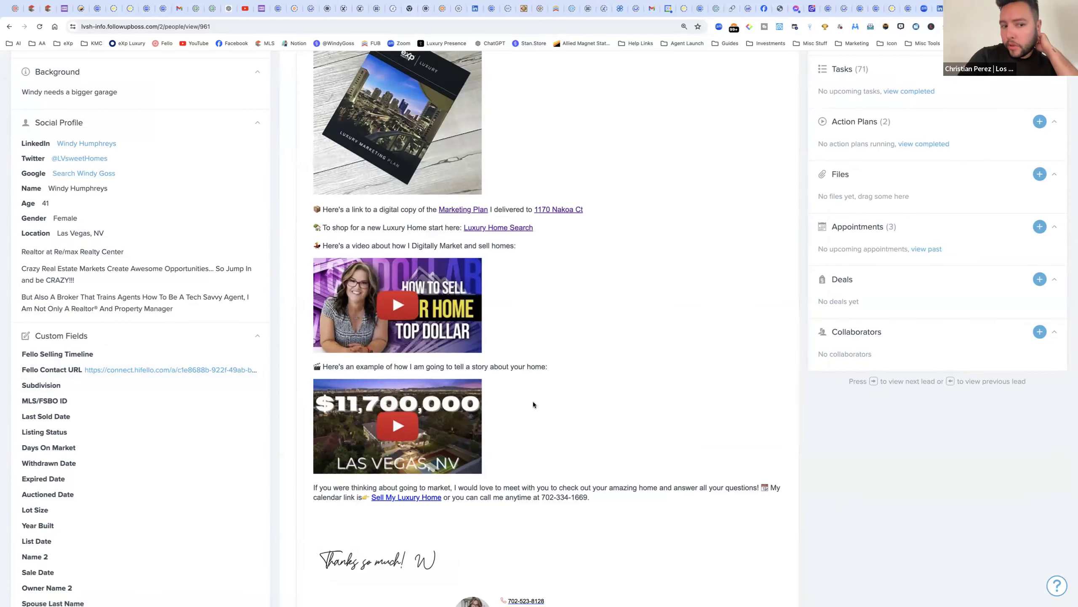
scroll(532, 401, down, 10)
scroll(533, 403, down, 15)
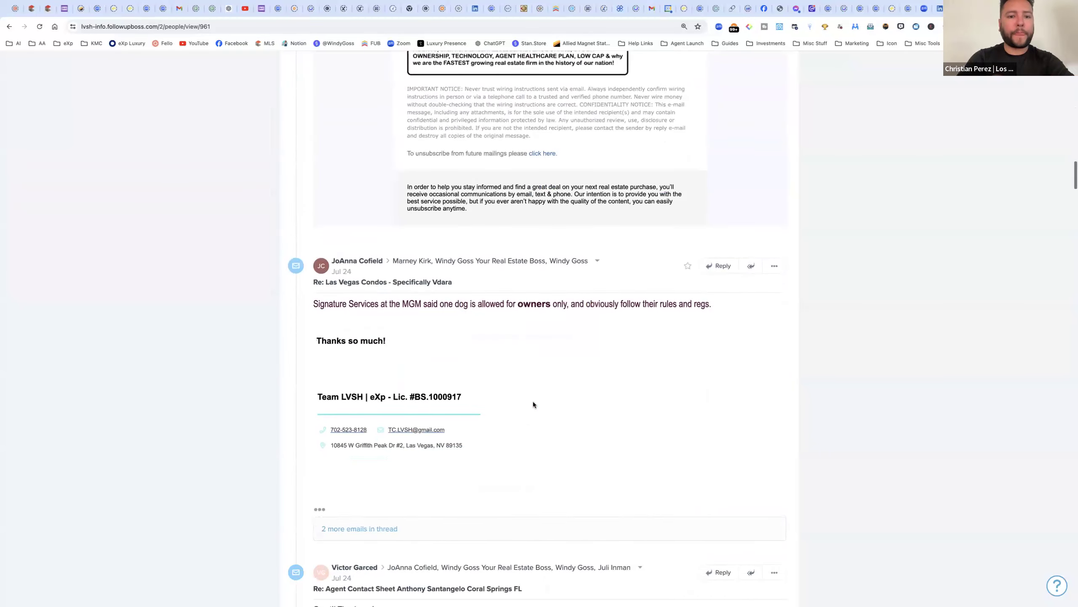
scroll(534, 405, down, 15)
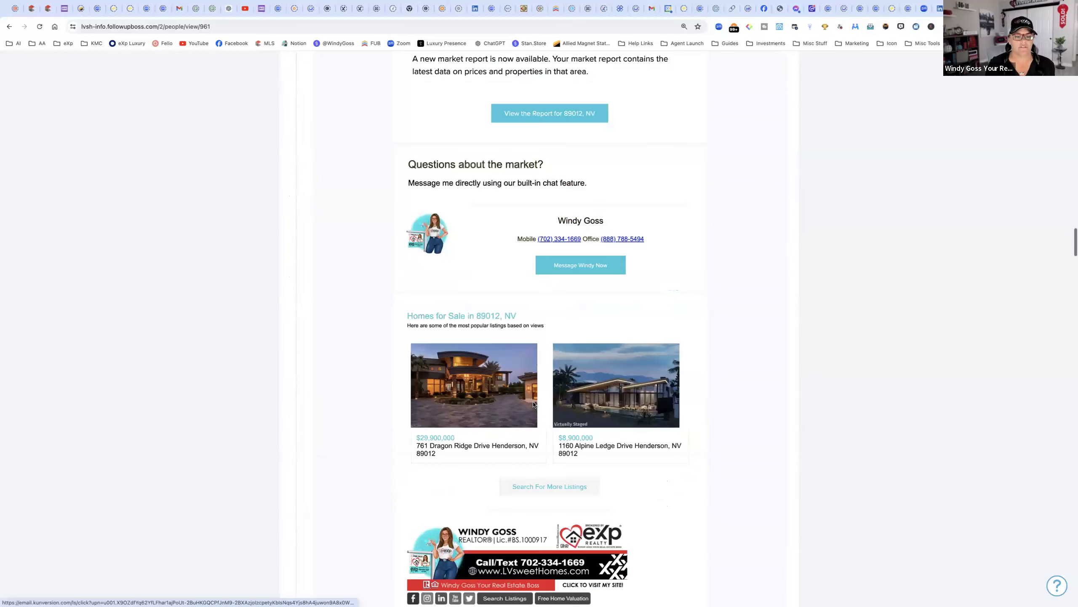
scroll(534, 404, down, 15)
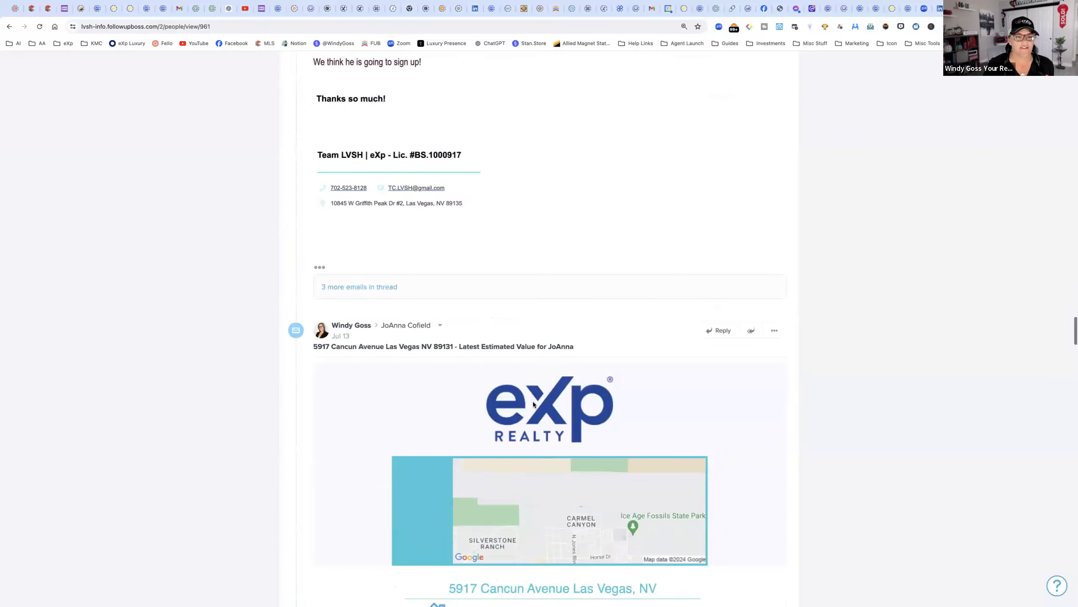
scroll(533, 404, down, 15)
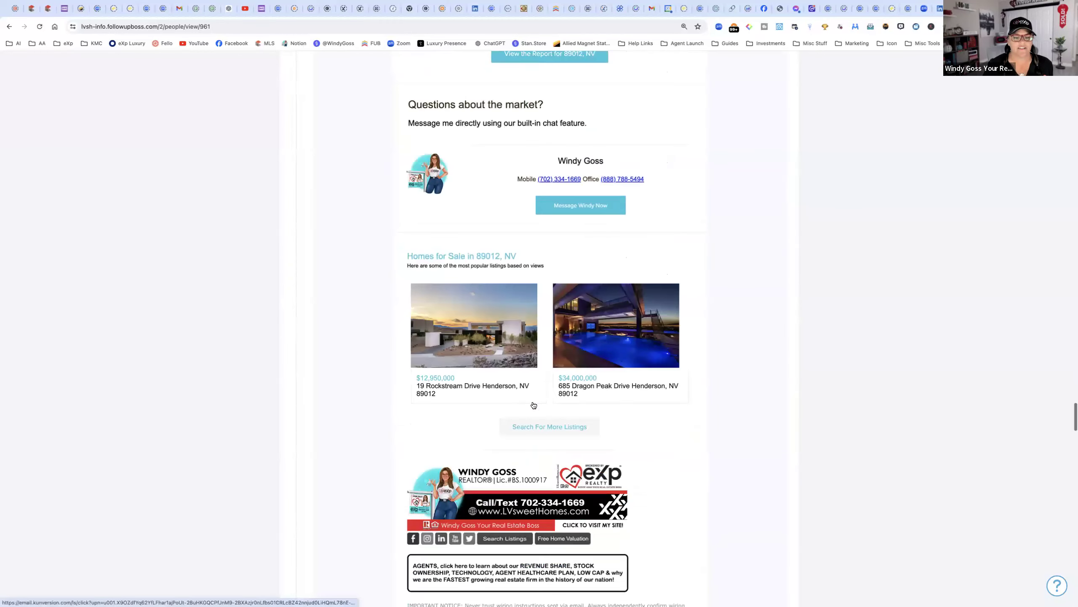
scroll(533, 404, up, 15)
scroll(534, 404, down, 6)
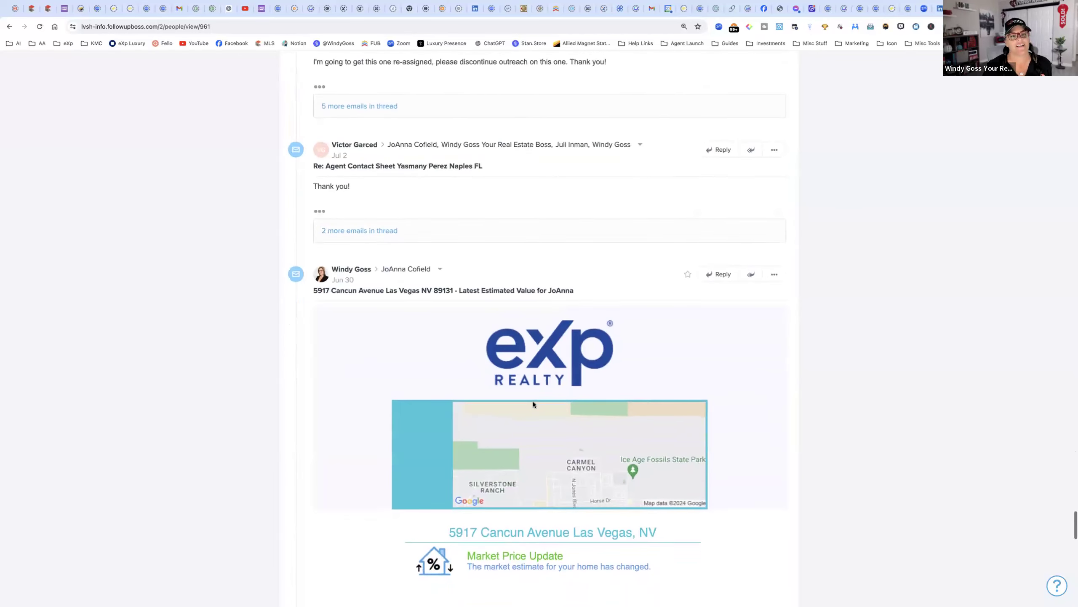
scroll(533, 404, down, 15)
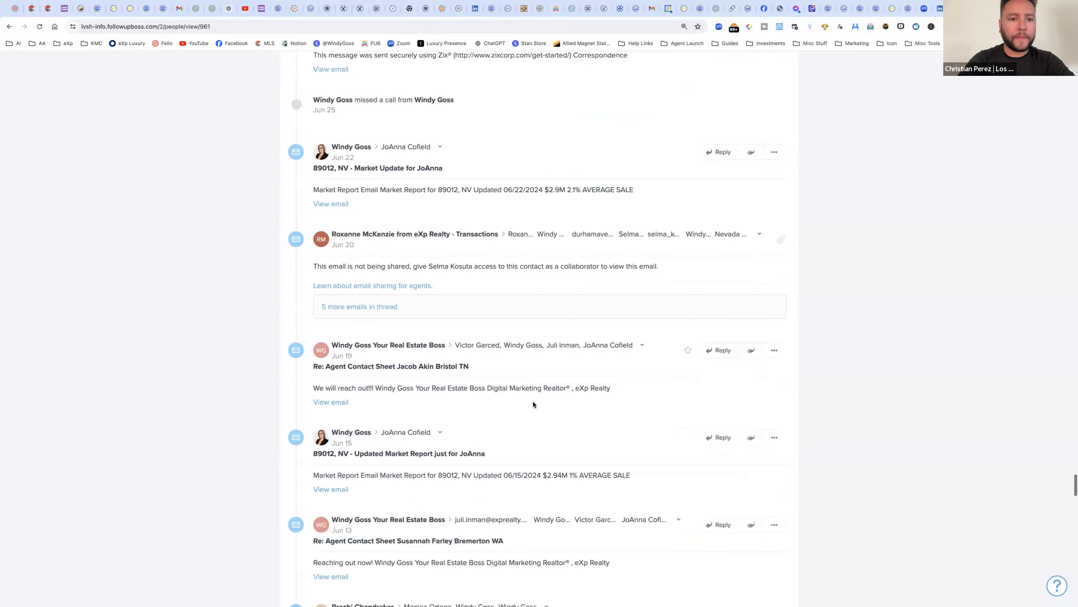
scroll(236, 374, up, 12)
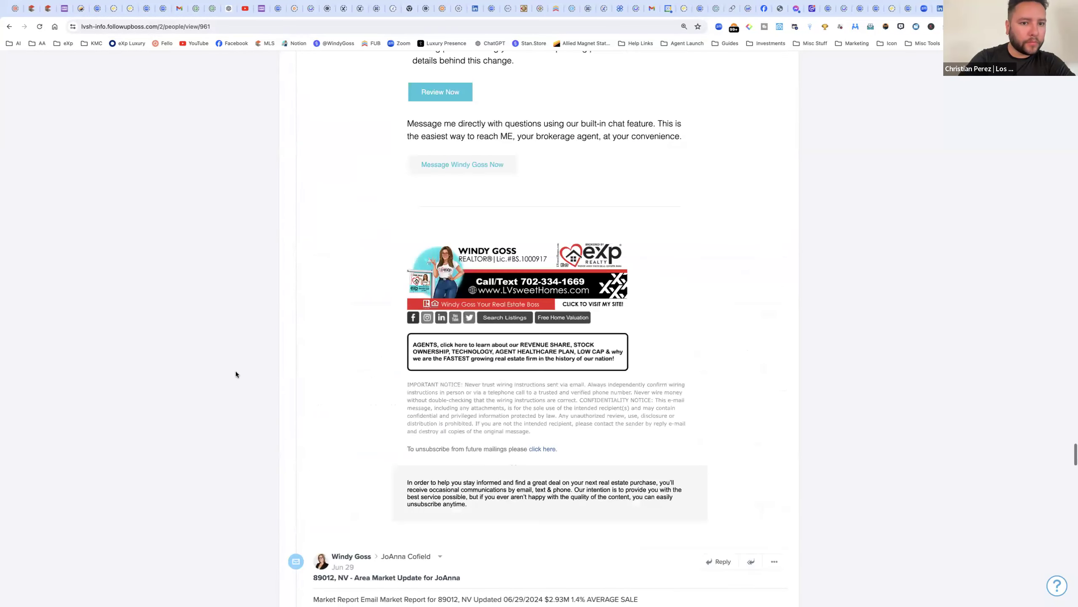
scroll(236, 374, up, 15)
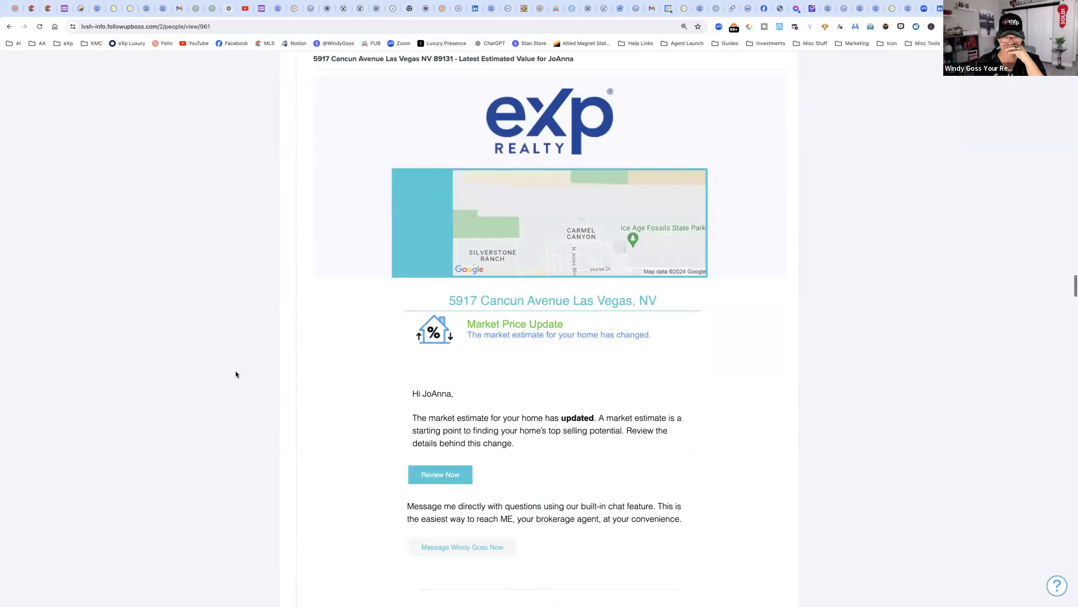
scroll(234, 375, up, 20)
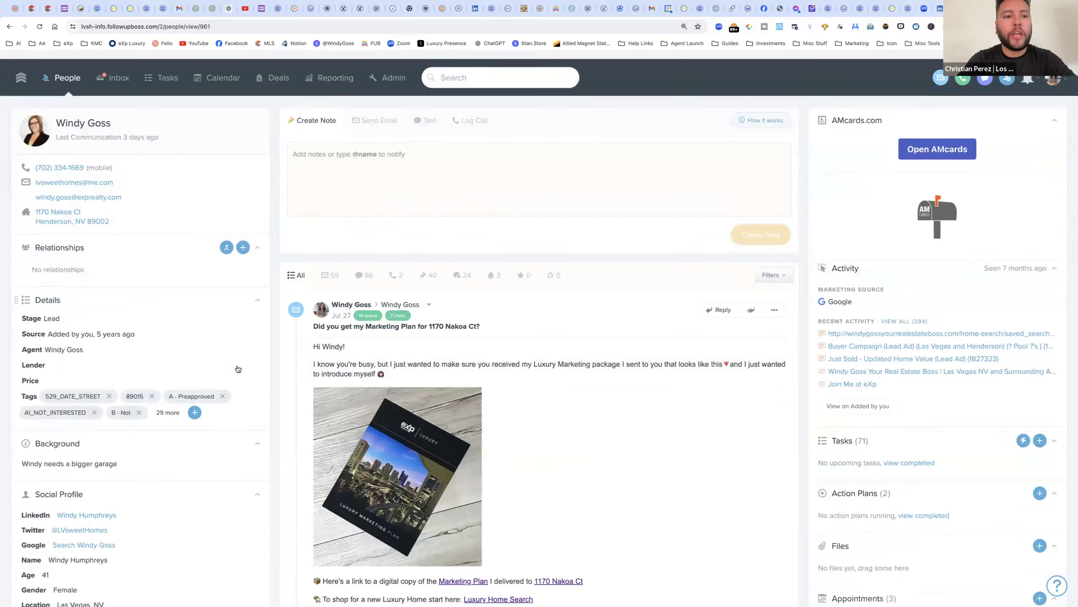
Filter People to contacts tagged Fello Home Value and open the first lead
click(62, 69)
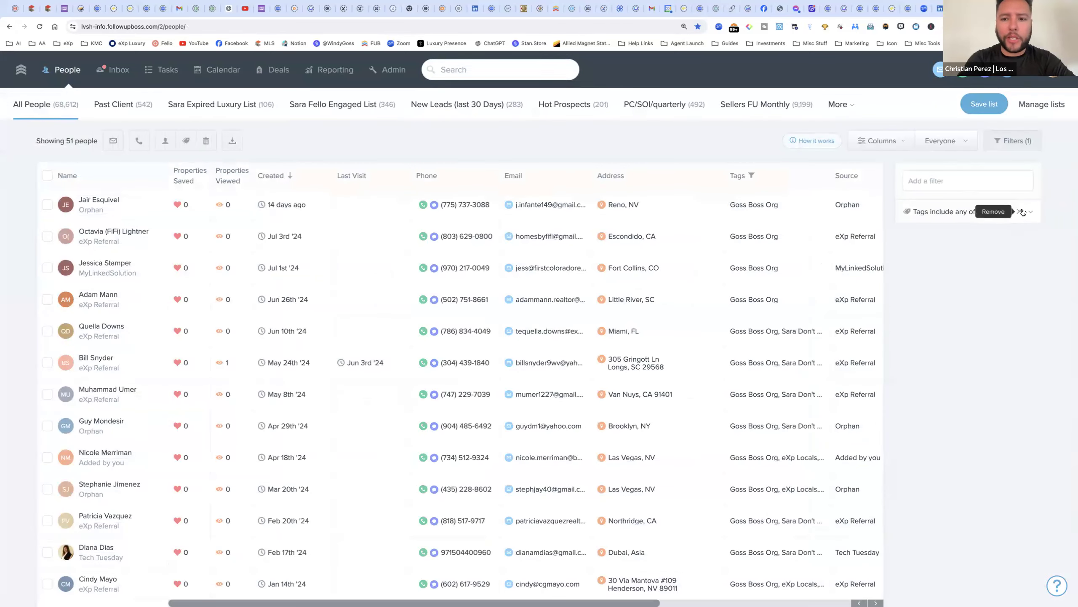
click(1023, 212)
click(968, 183)
scroll(968, 183, down, 3)
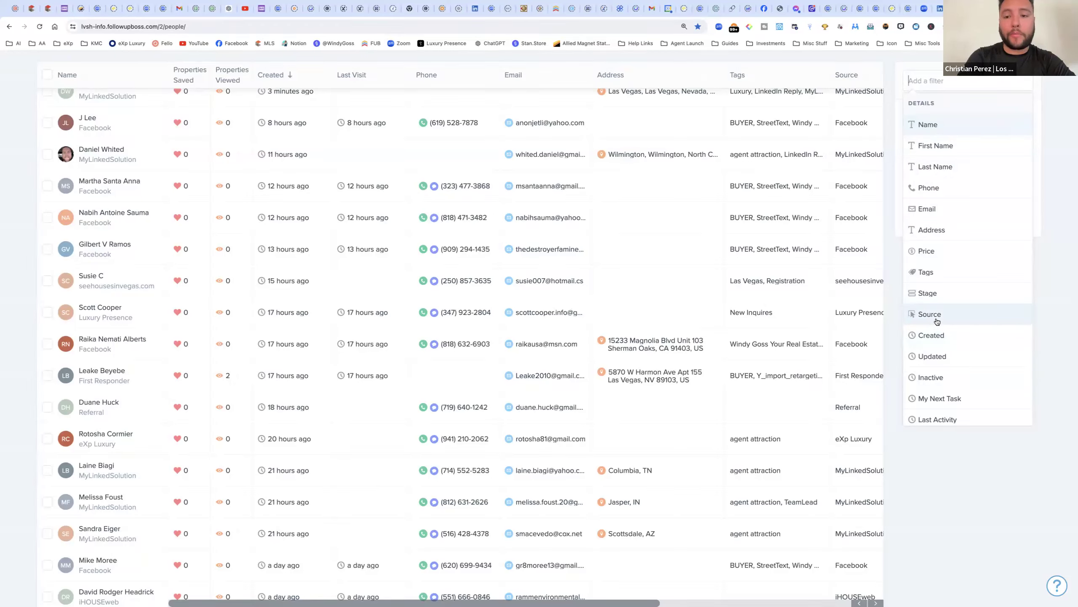
click(934, 272)
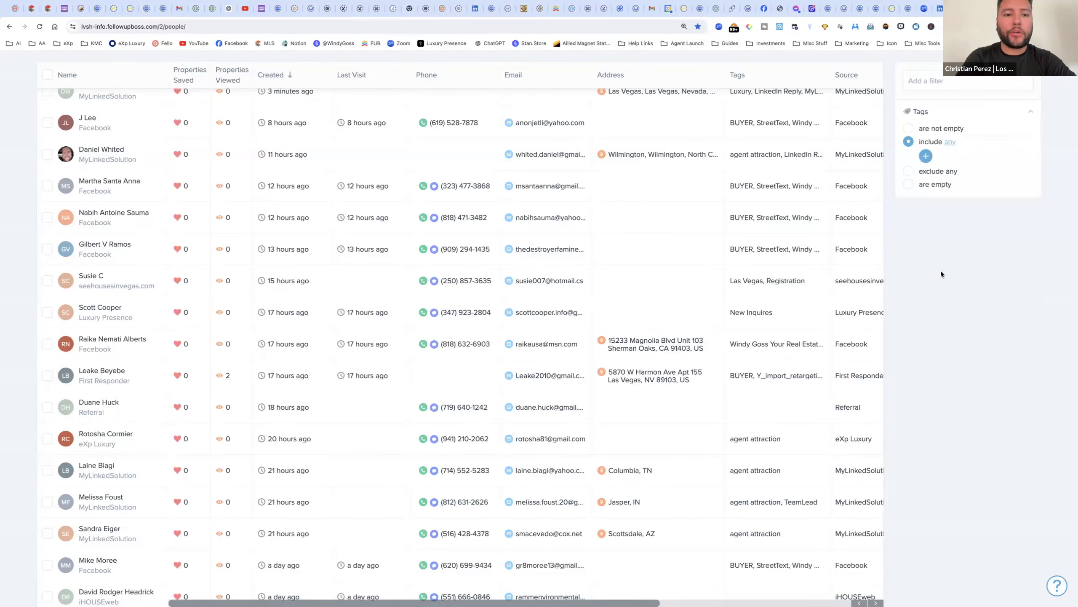
click(926, 156)
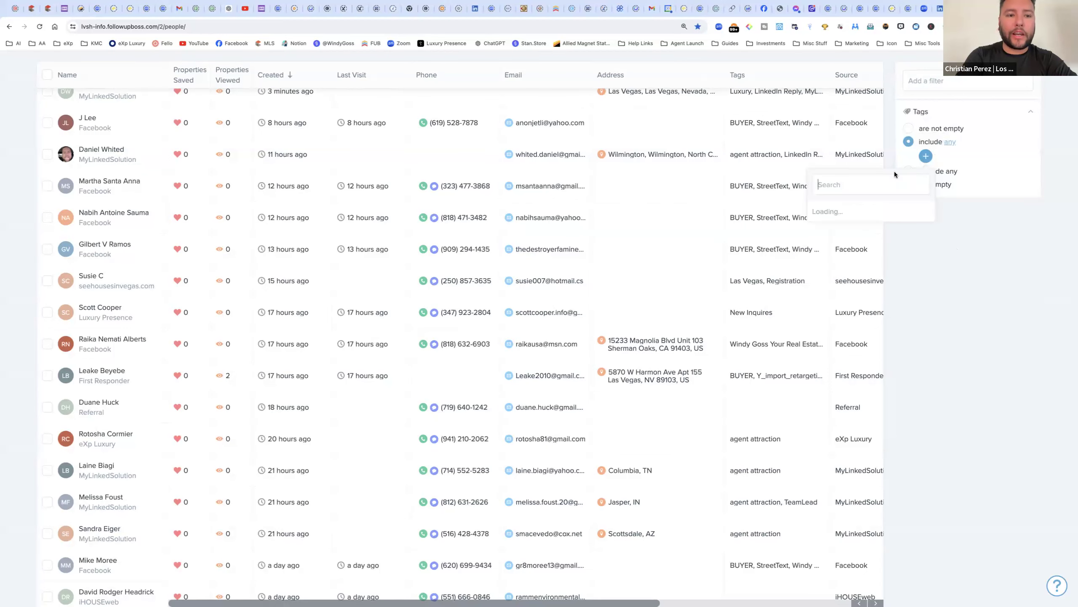
text(fell)
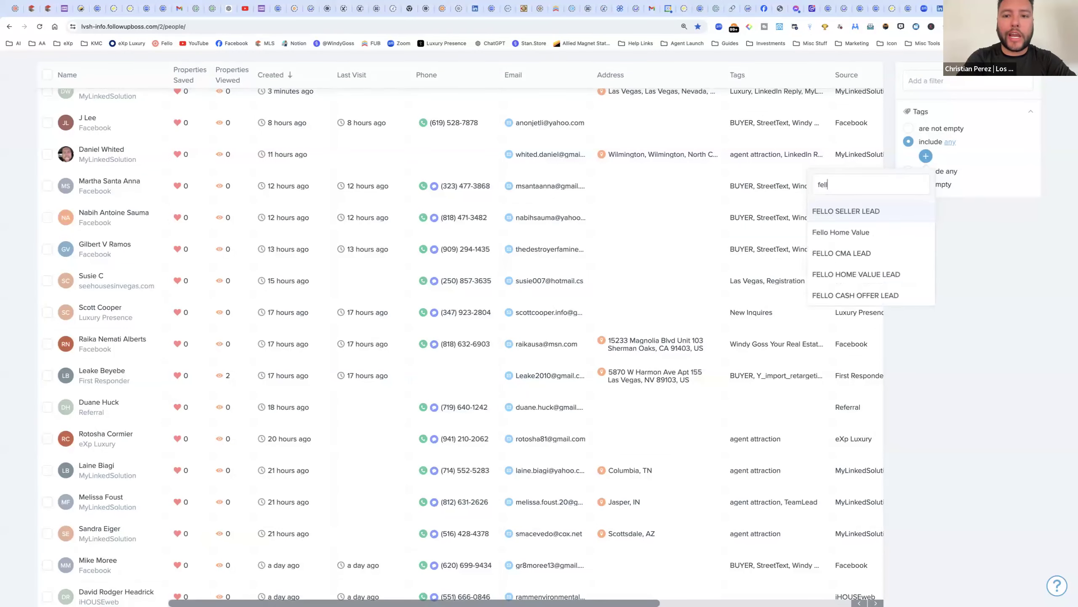
text(o)
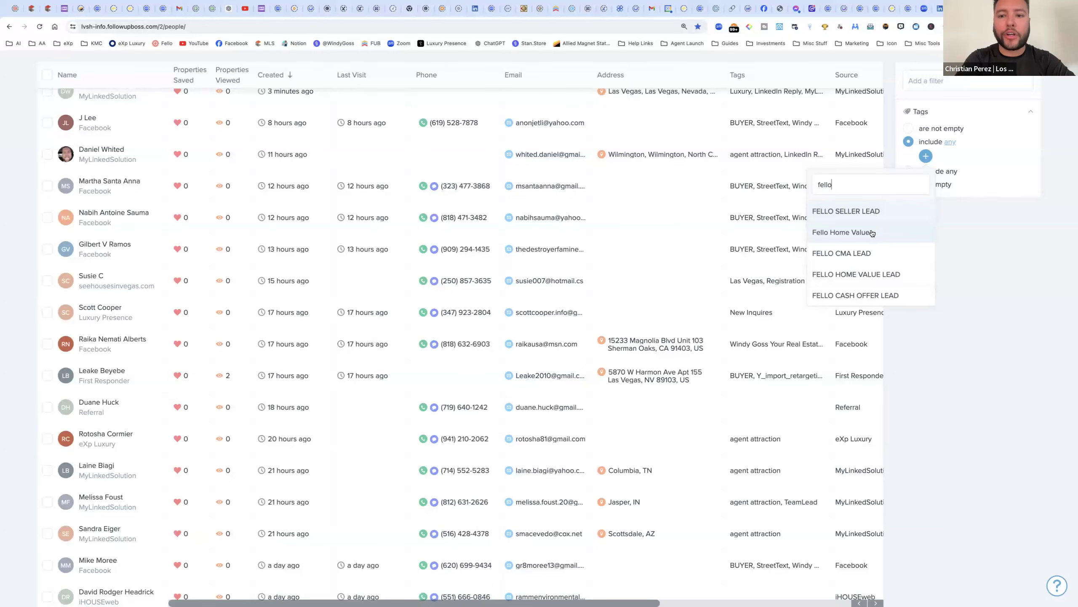
click(872, 232)
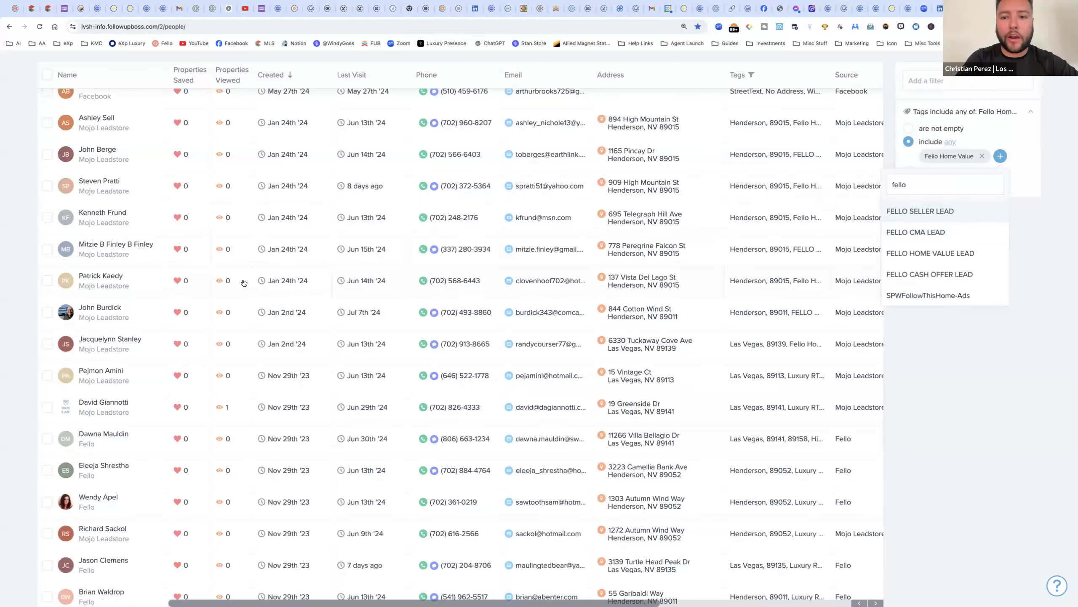
click(108, 198)
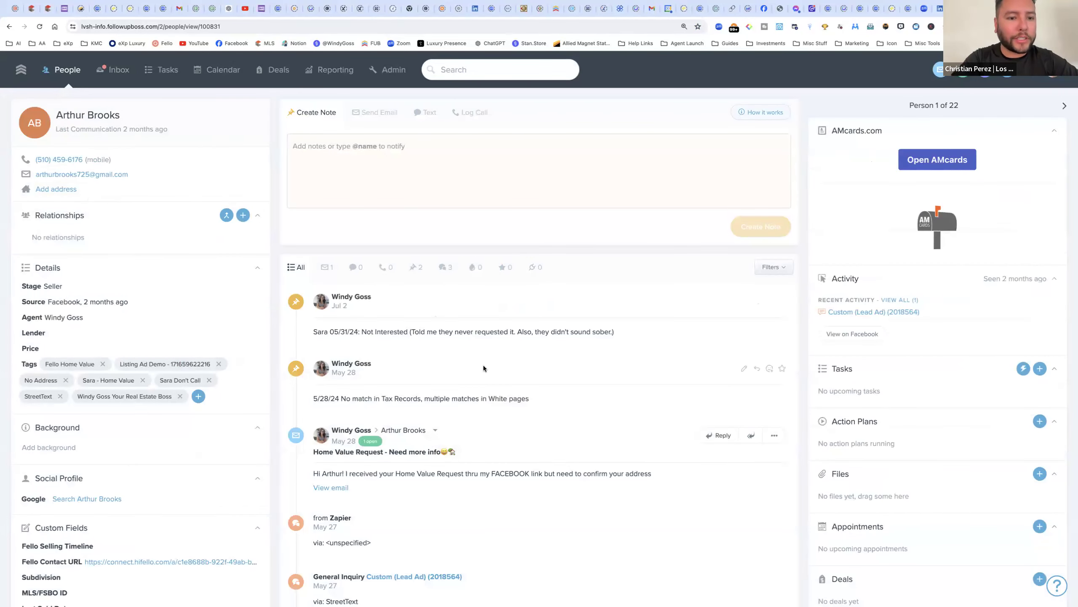
Advance to Person 2 of 22 and open its Fello Contact URL from Custom Fields
scroll(484, 365, down, 5)
scroll(483, 365, down, 1)
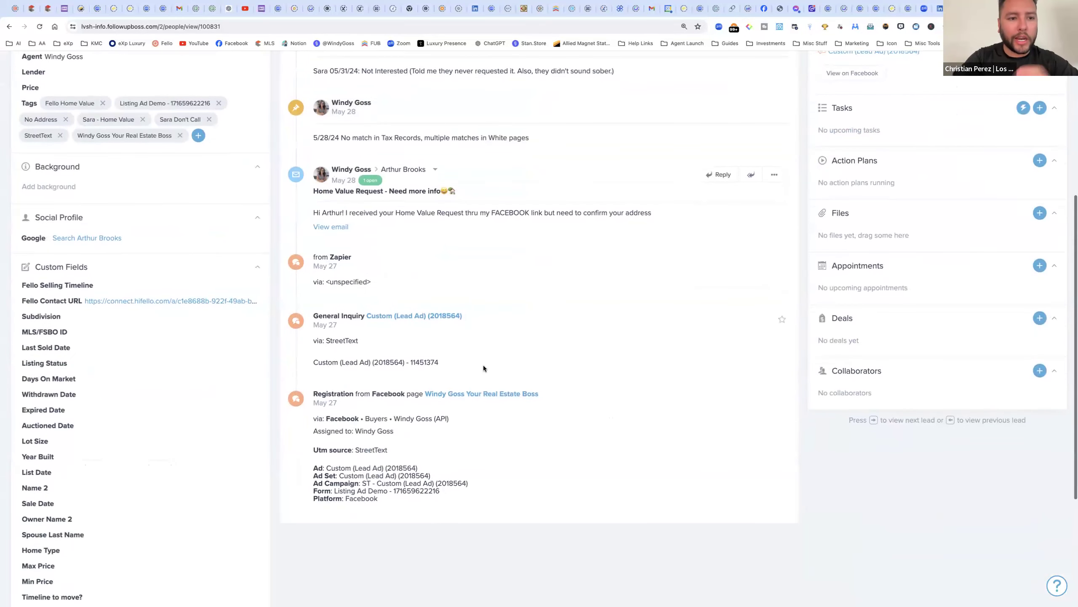
scroll(484, 365, up, 6)
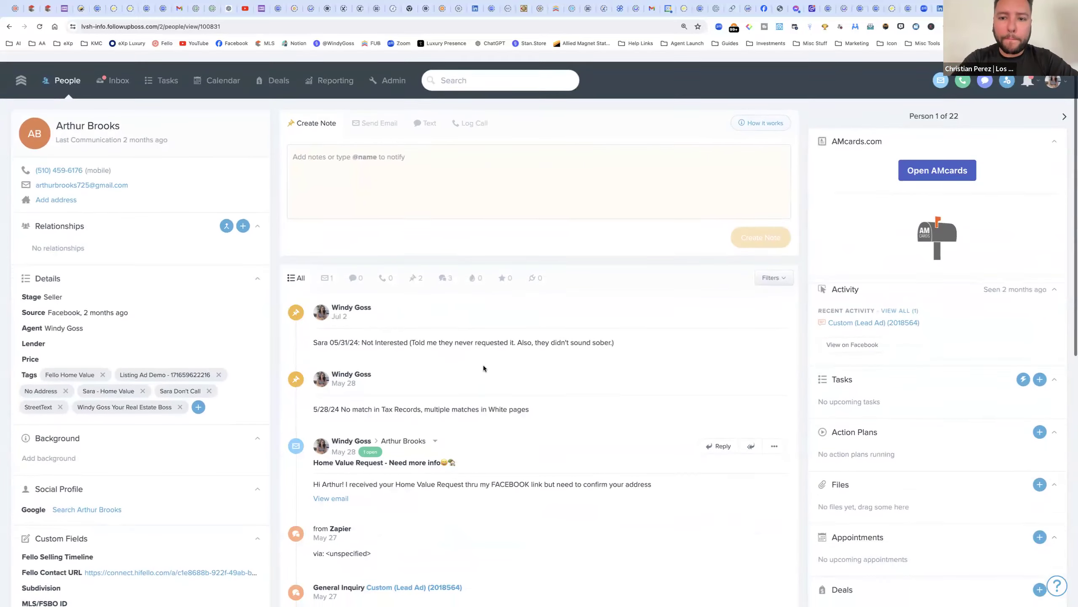
click(1063, 108)
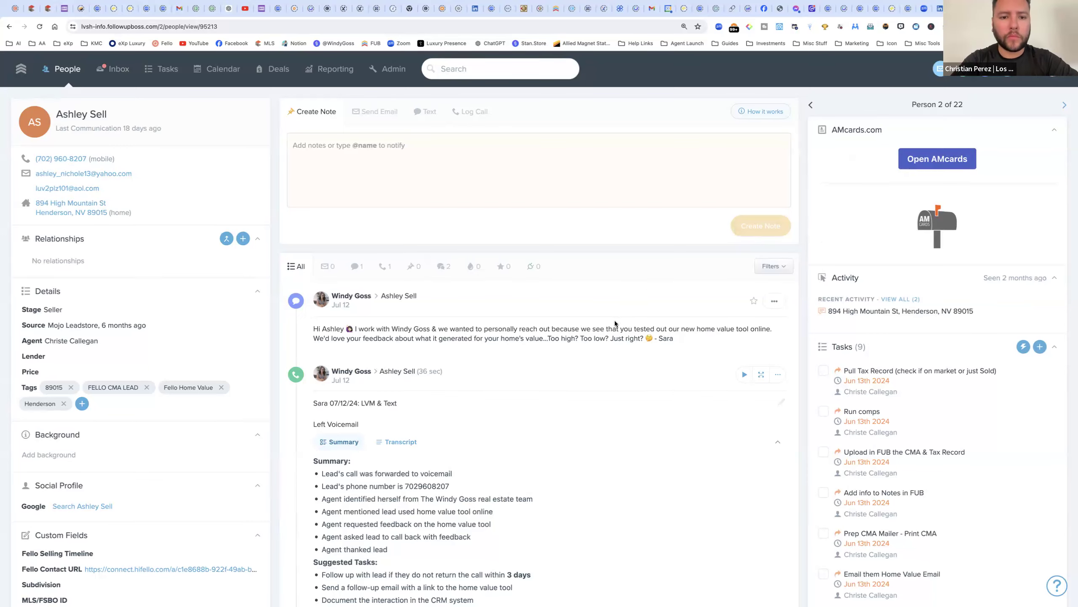
scroll(615, 324, down, 10)
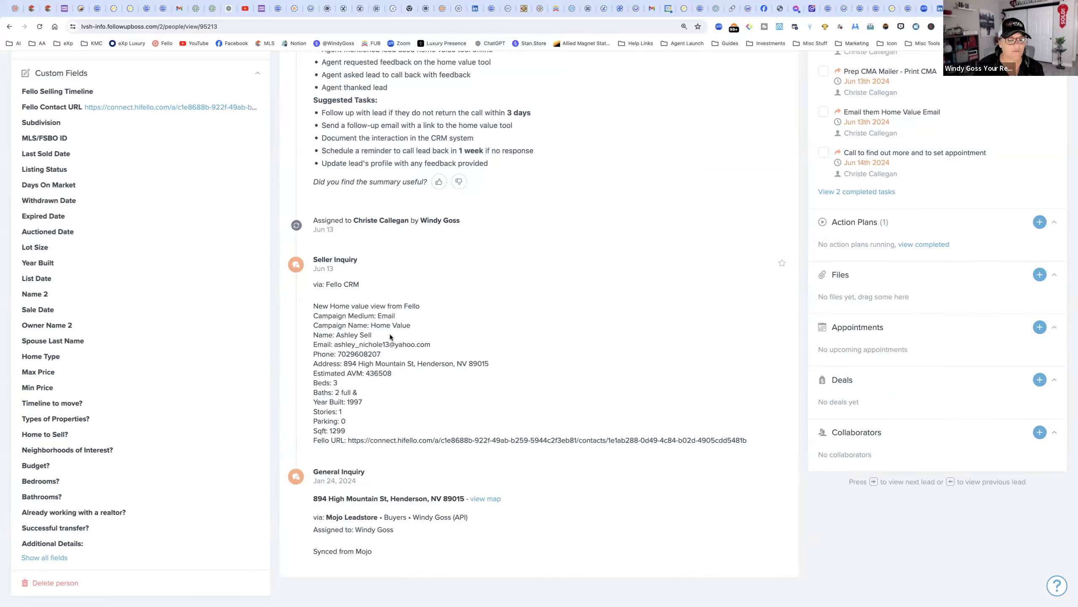
scroll(390, 329, up, 4)
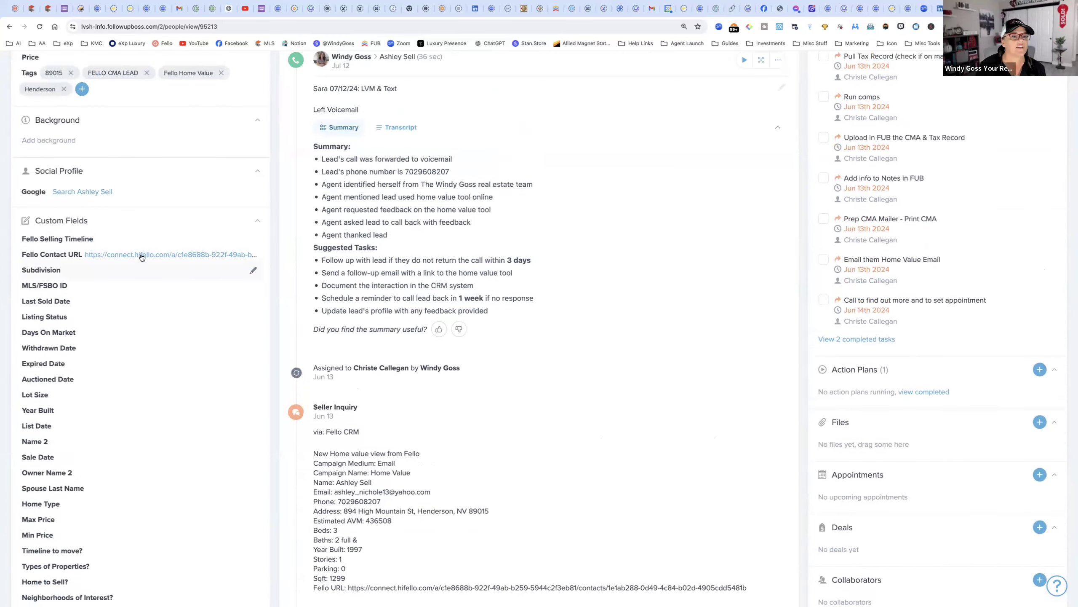
click(142, 254)
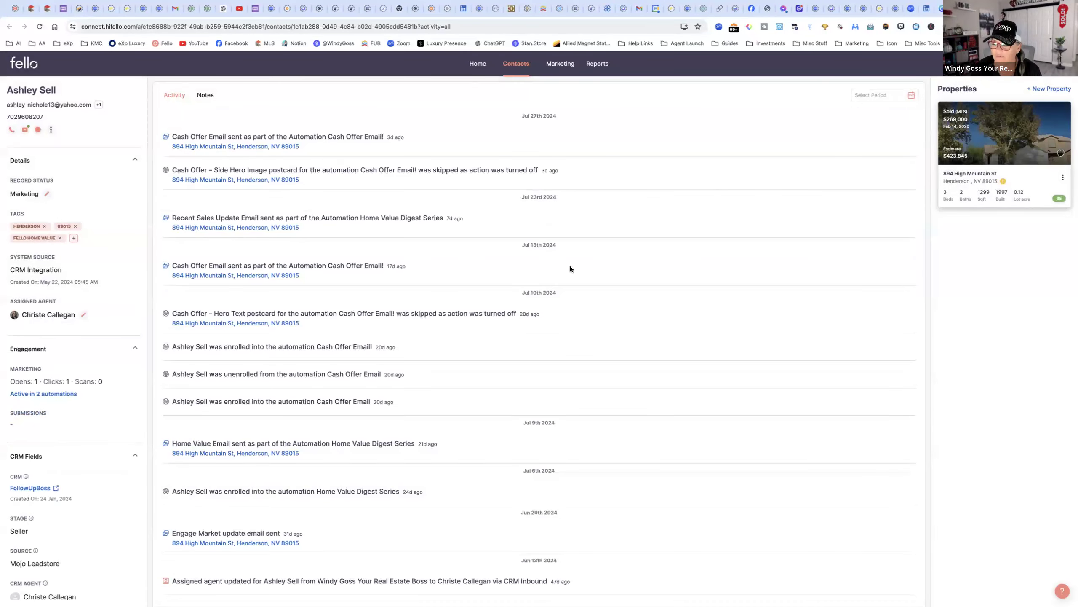
click(1063, 178)
click(1033, 194)
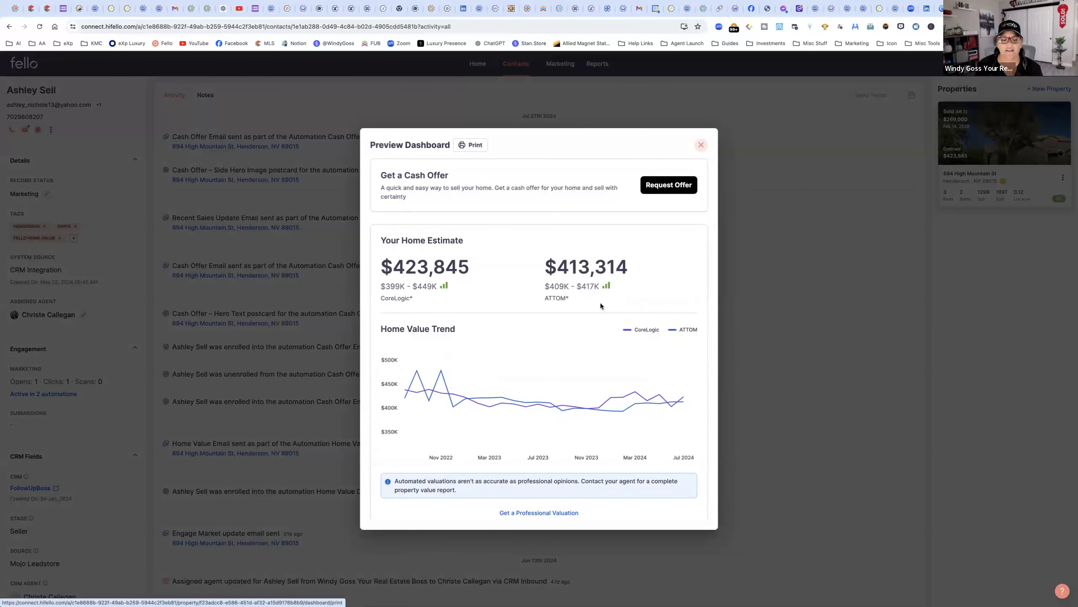
scroll(577, 304, down, 10)
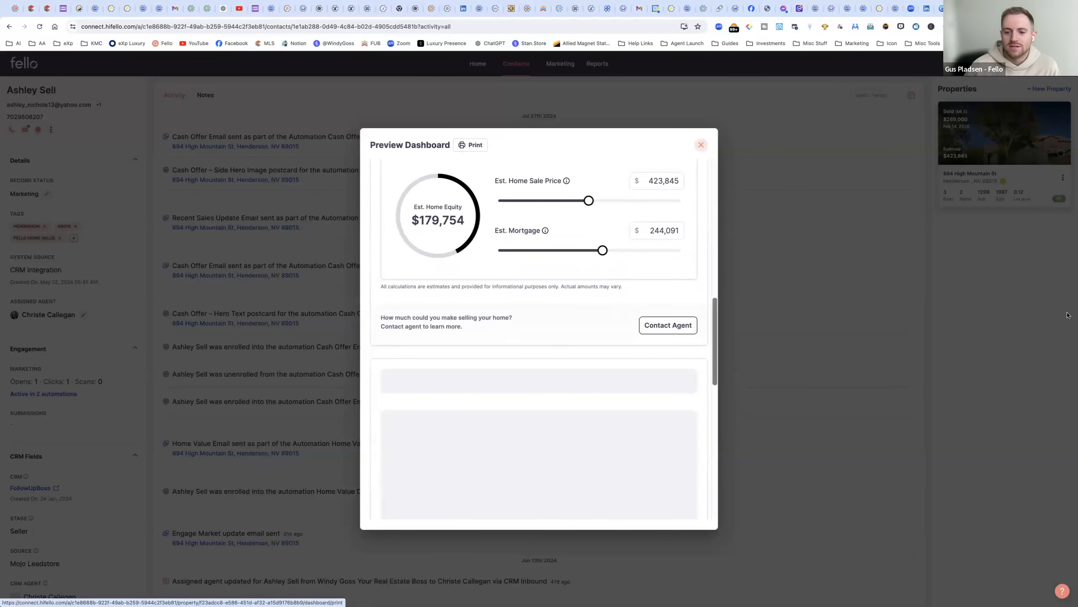
click(701, 145)
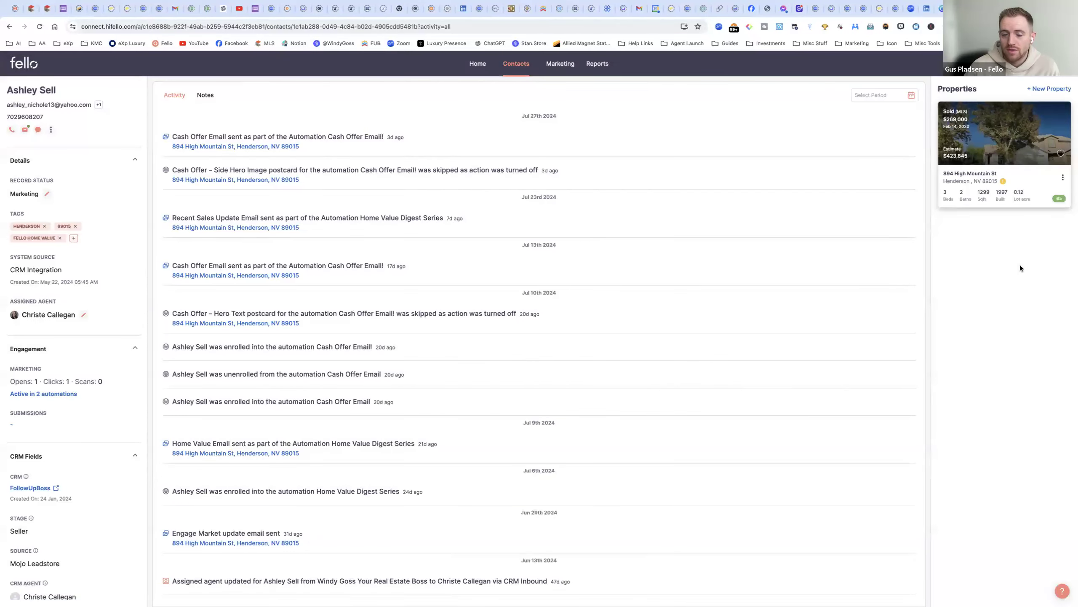
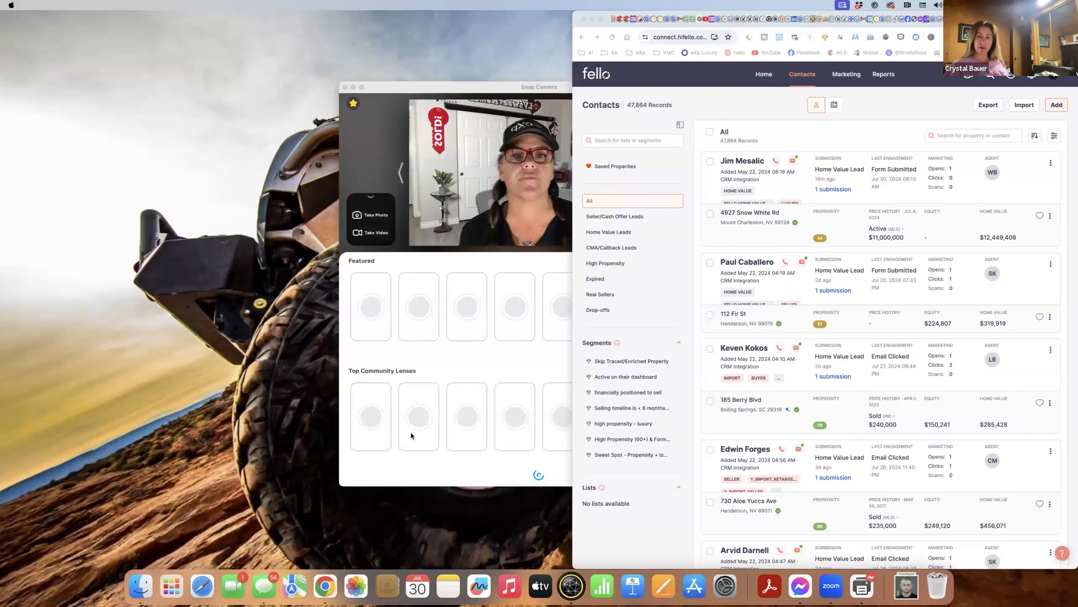
Widen the Fello window to fill the screen and show only High Propensity contacts
click(571, 279)
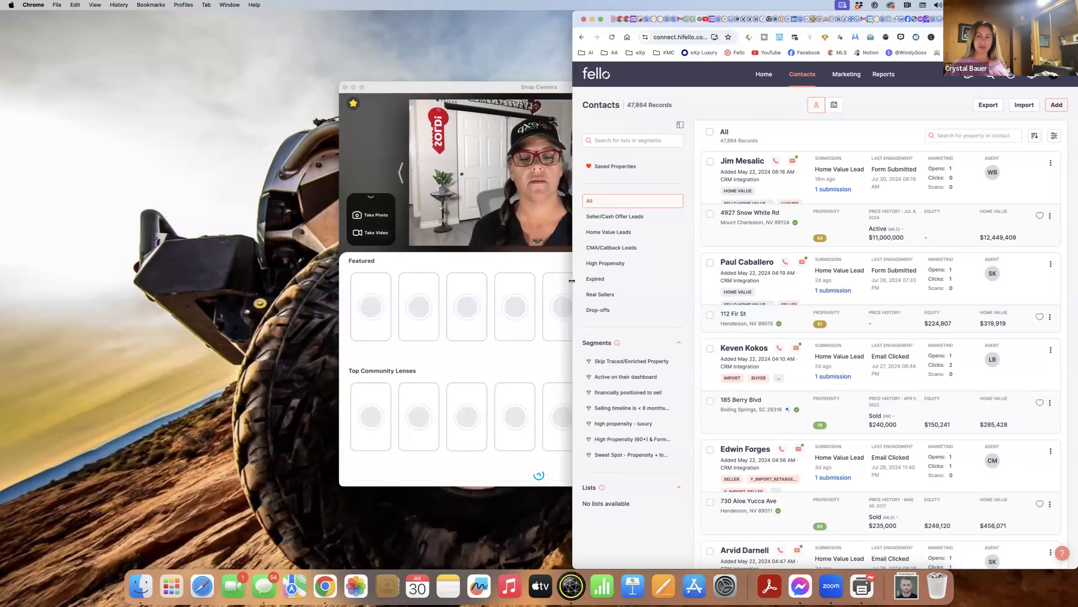
drag(571, 280, 13, 221)
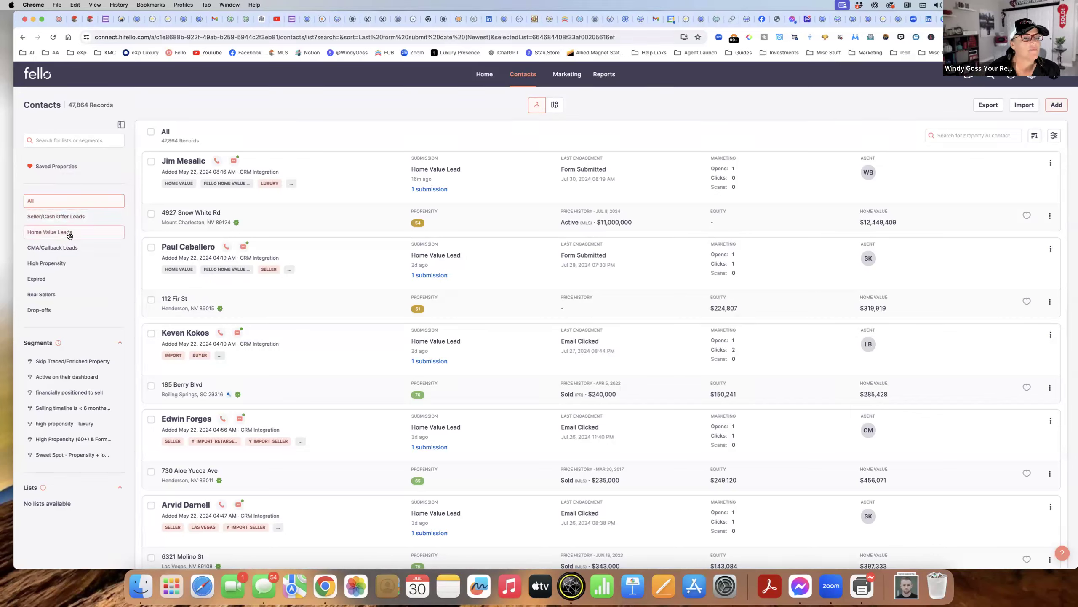
click(55, 267)
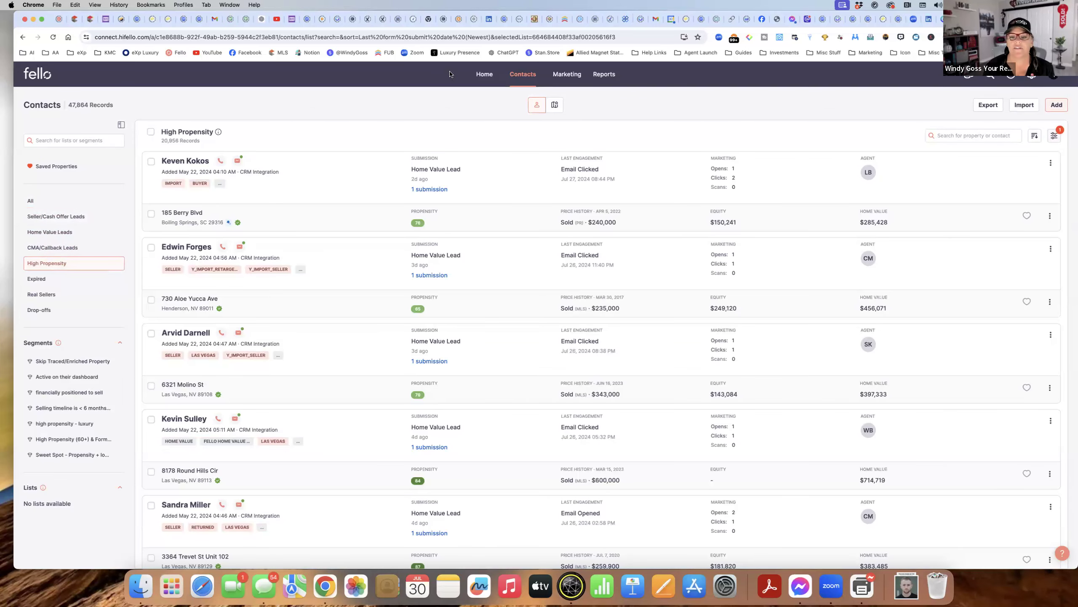
mouse_move(399, 390)
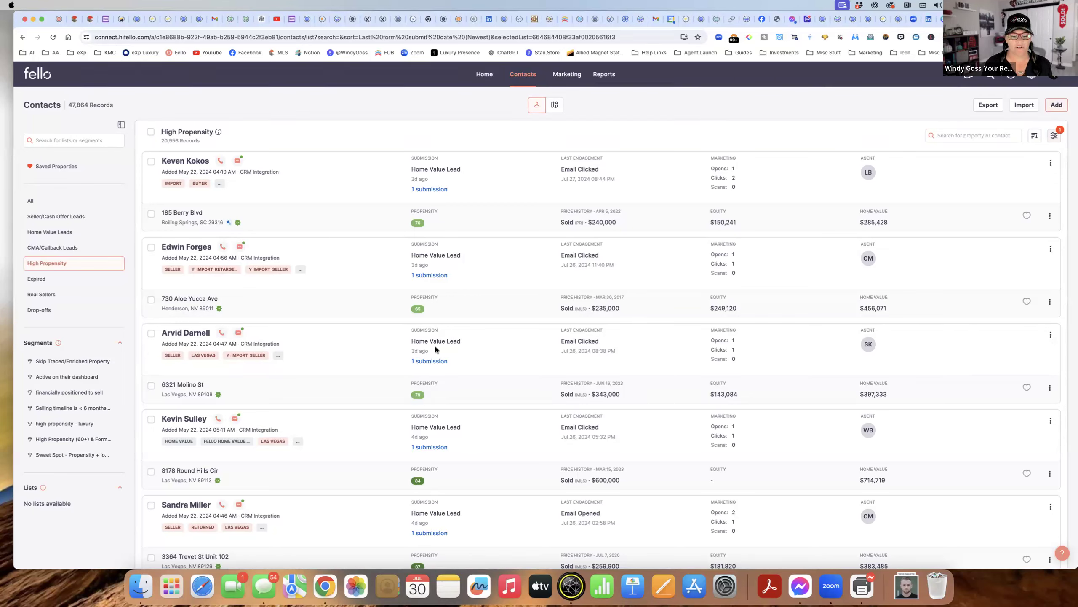
scroll(426, 366, down, 10)
scroll(427, 366, up, 9)
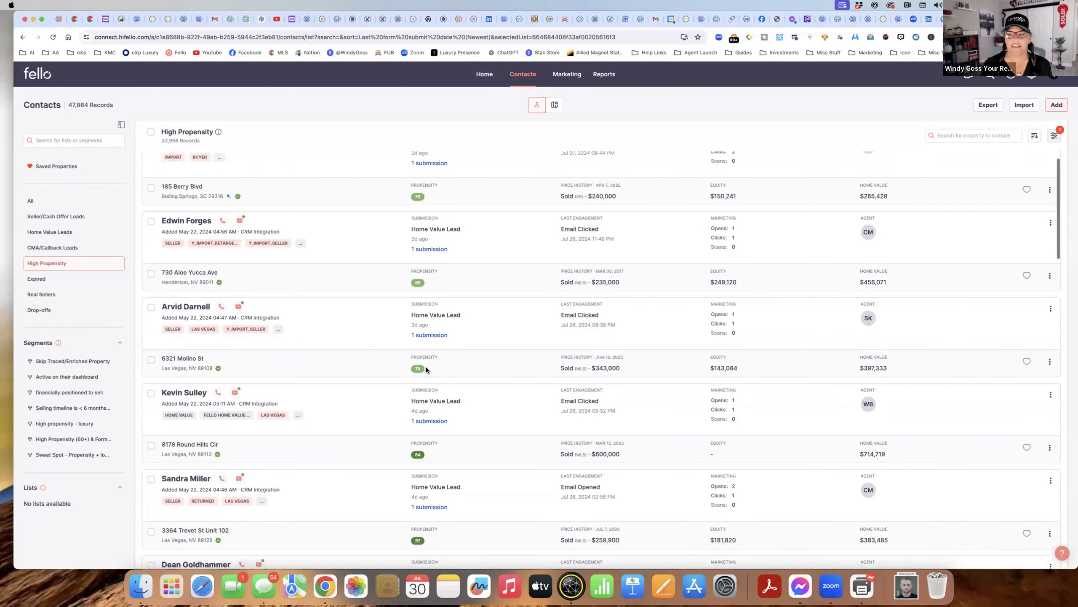
Add a filter condition for Property AVM value greater than 1,000,000
click(1056, 136)
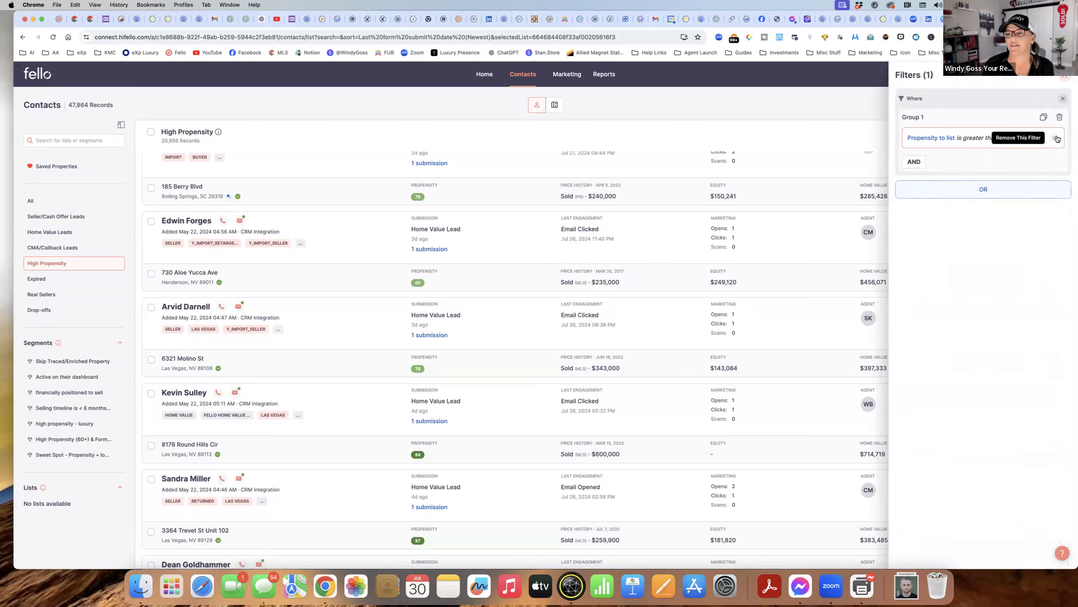
click(913, 162)
click(918, 173)
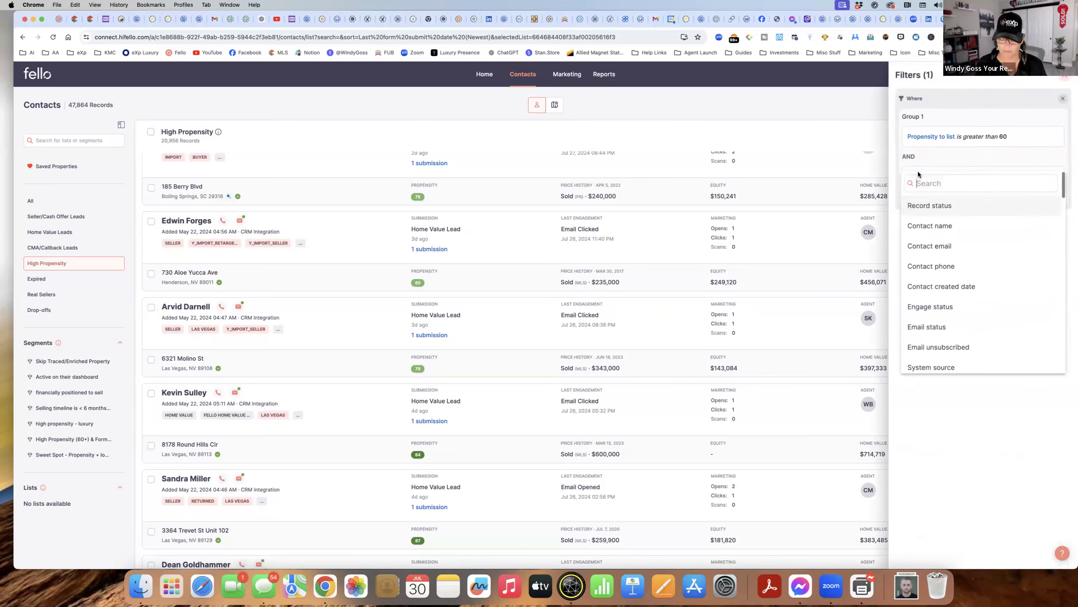
scroll(919, 255, down, 5)
text(amv)
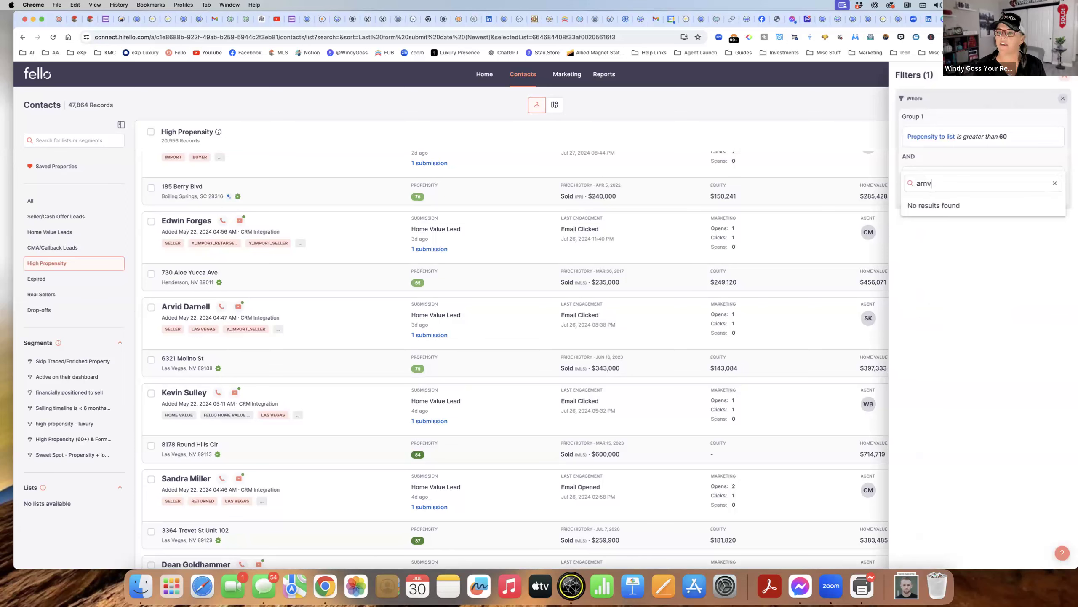
key(BackSpace)
key(BackSpace)
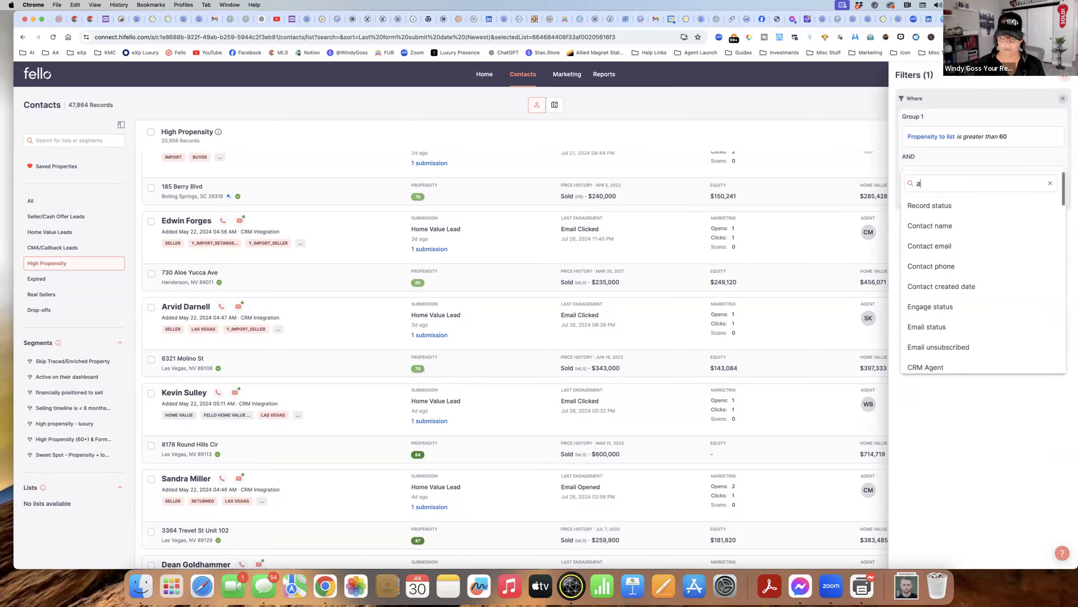
text(vm)
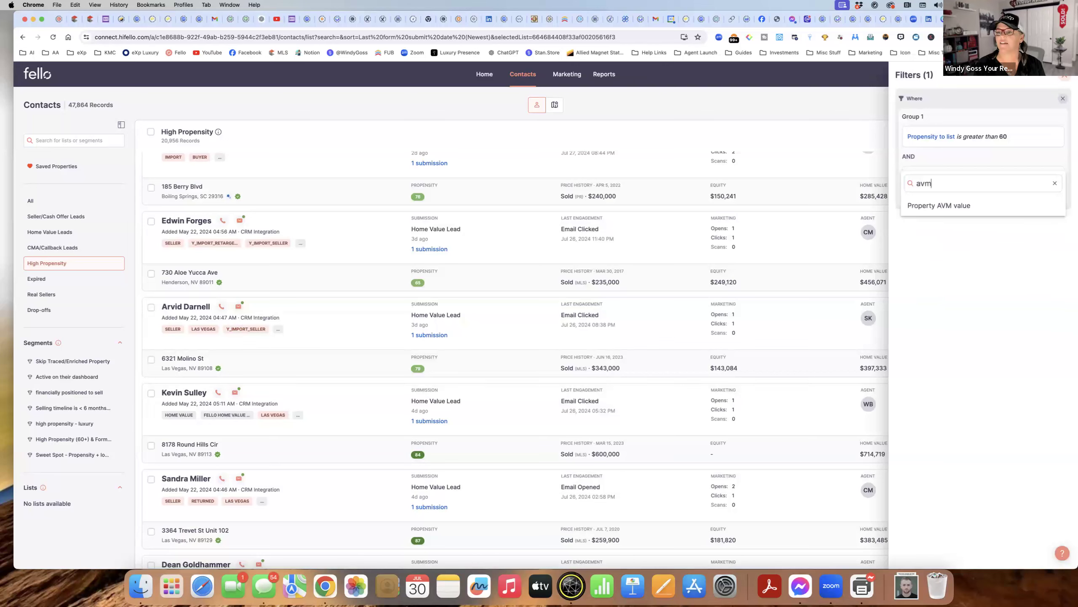
click(942, 206)
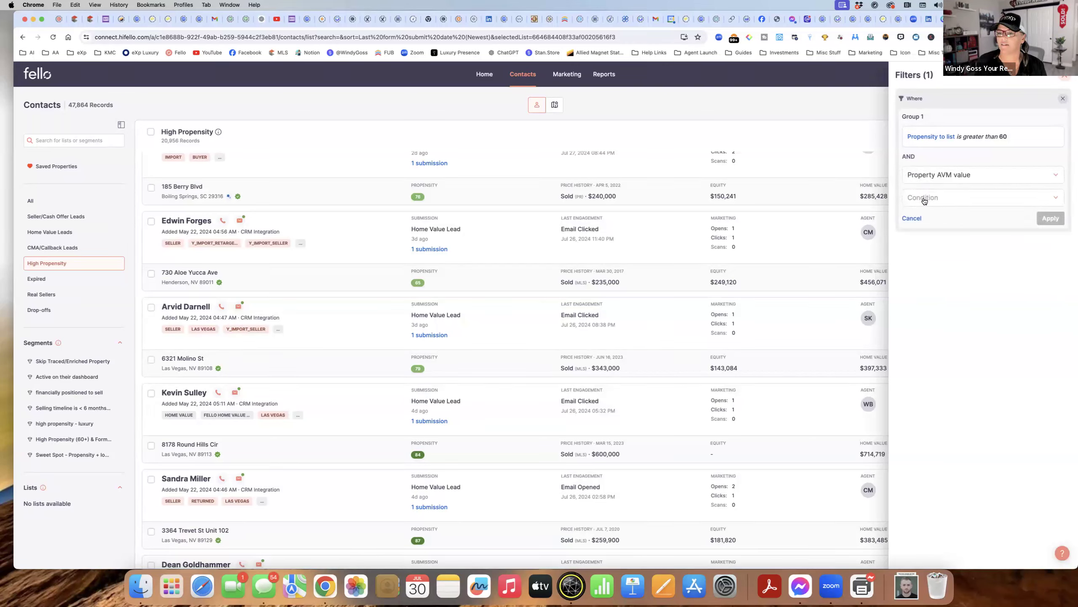
click(925, 200)
click(927, 260)
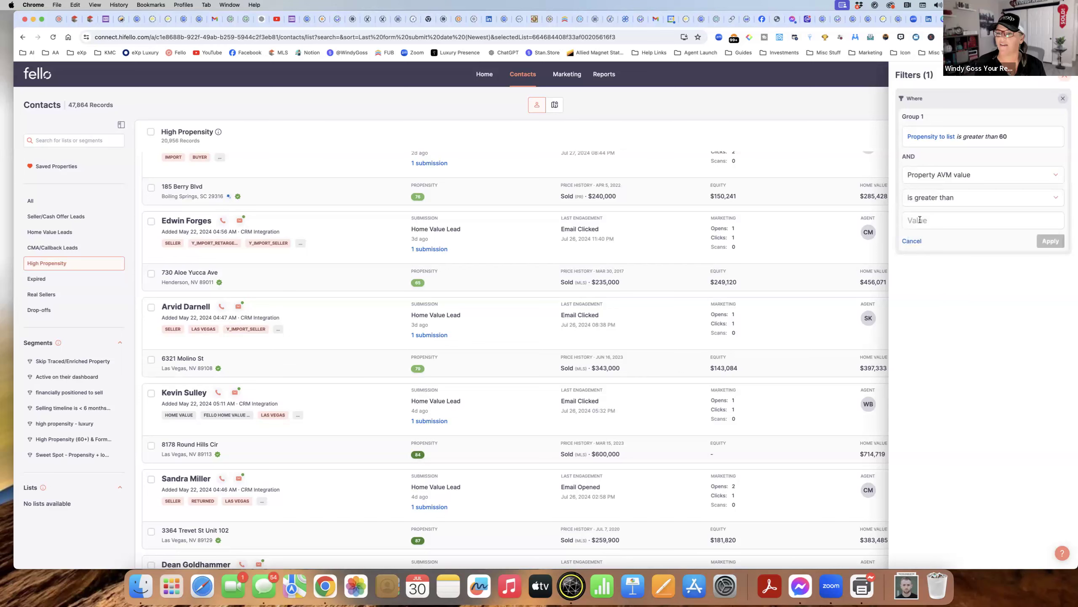
text(1,000,0)
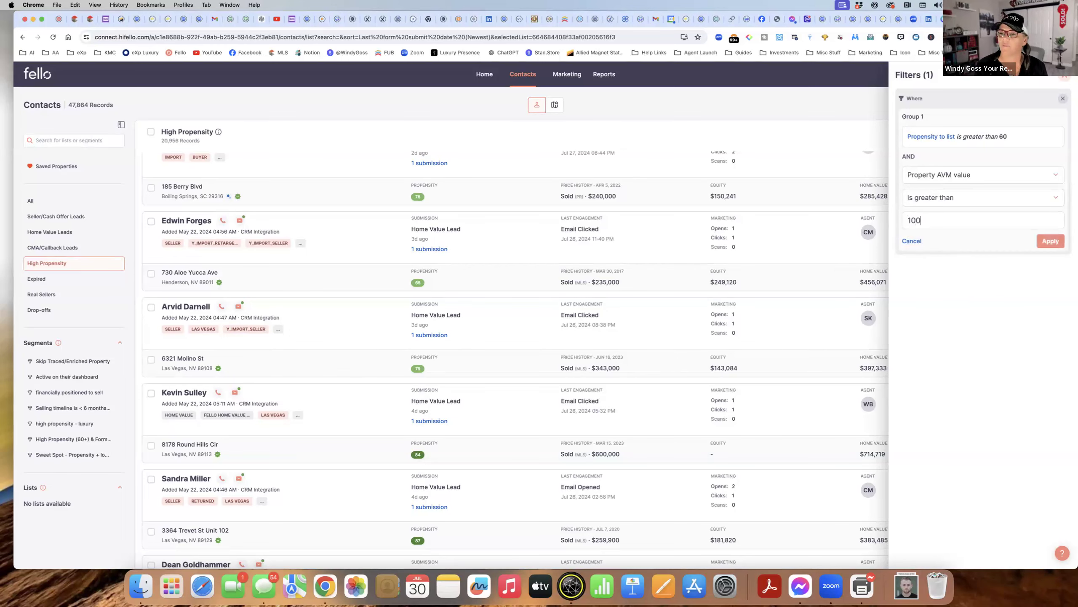
text(00)
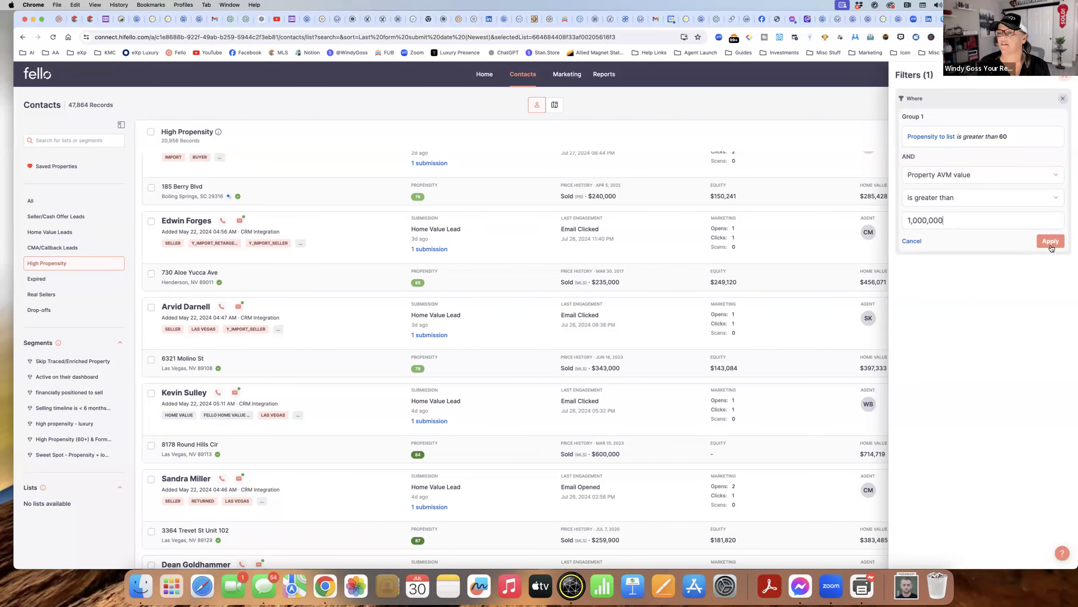
click(1049, 242)
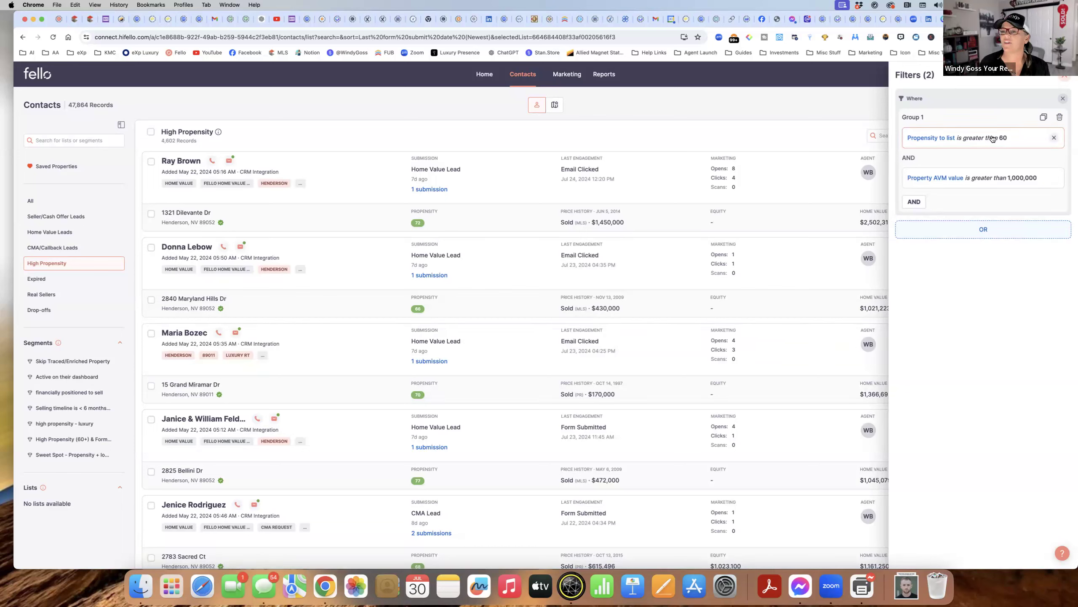
Raise the propensity condition's threshold to 80 and close the filters panel
click(959, 136)
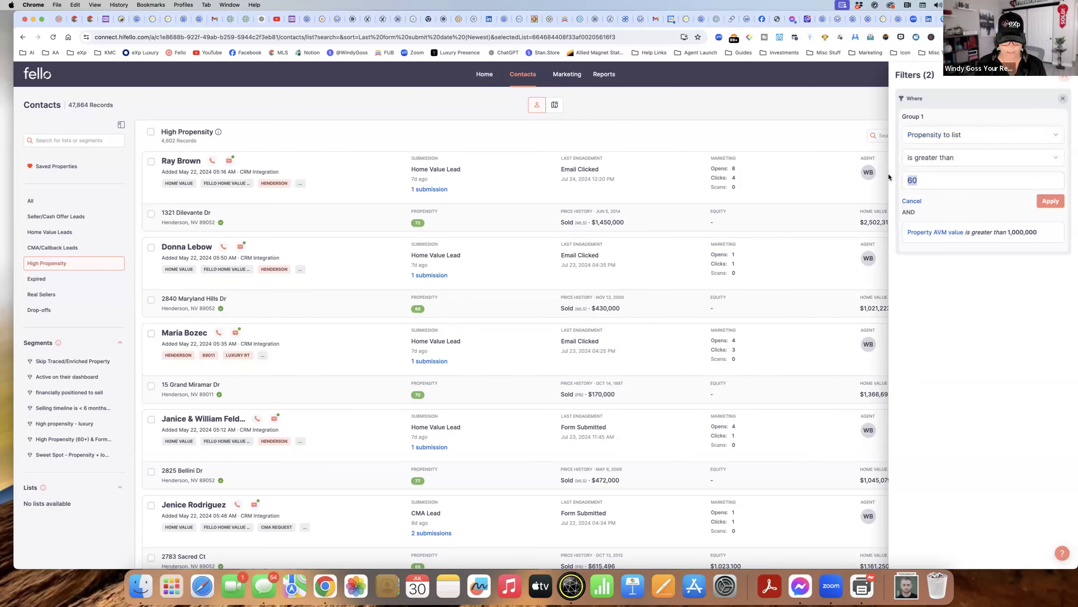
text(80)
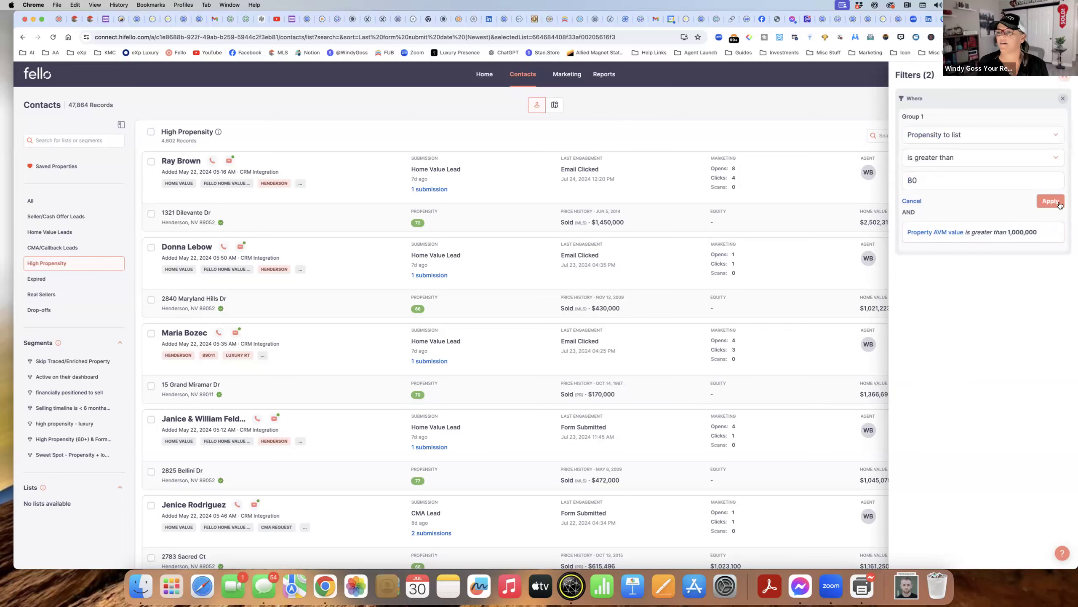
click(1059, 203)
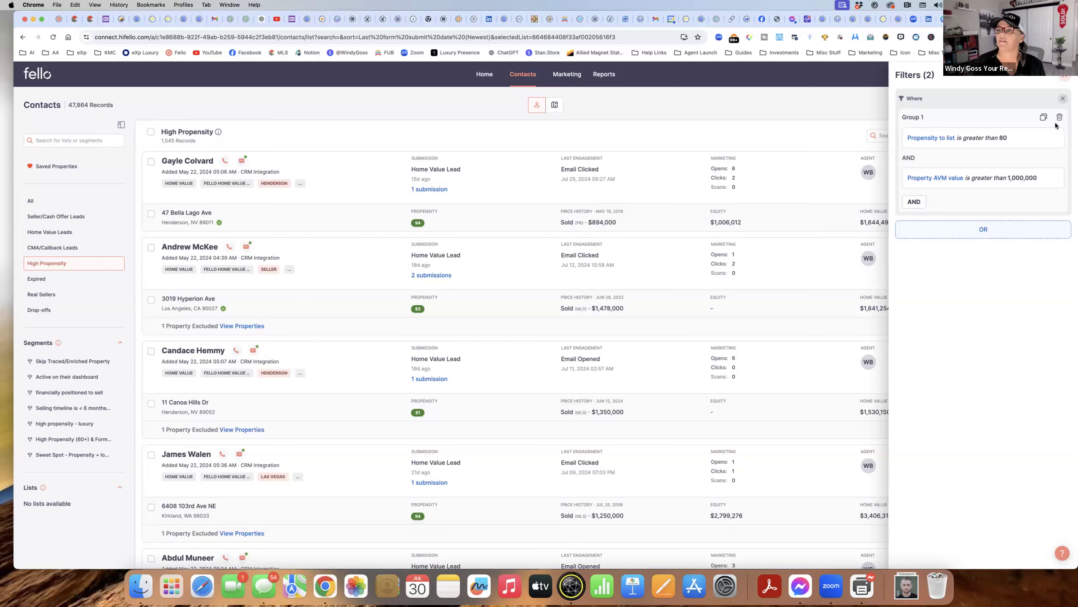
click(1063, 78)
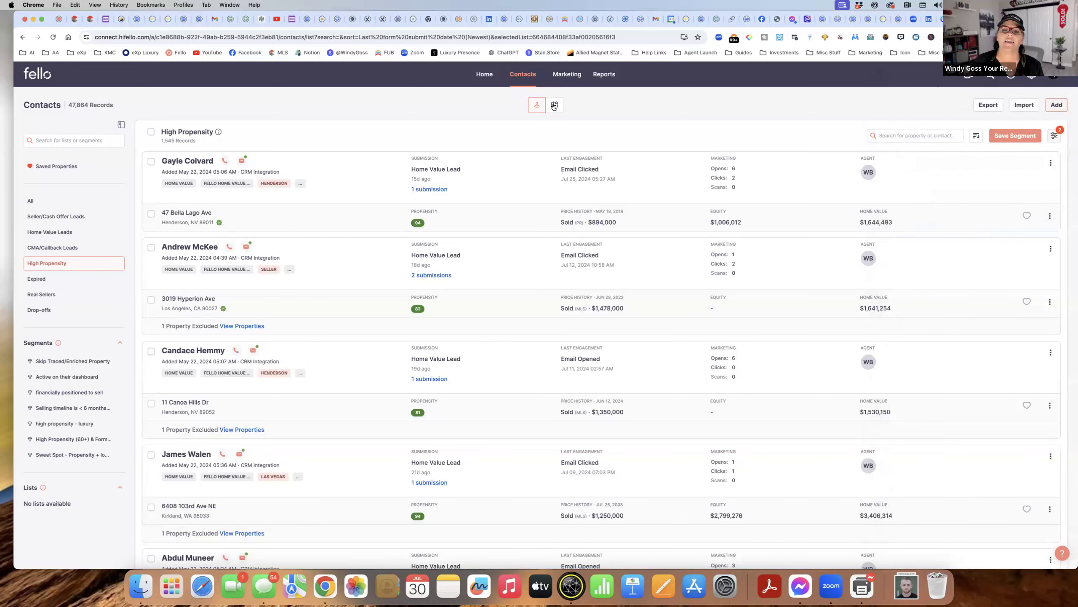
Show the filtered contacts on a map, zooming out over Las Vegas and back in to see propensity pins
click(554, 104)
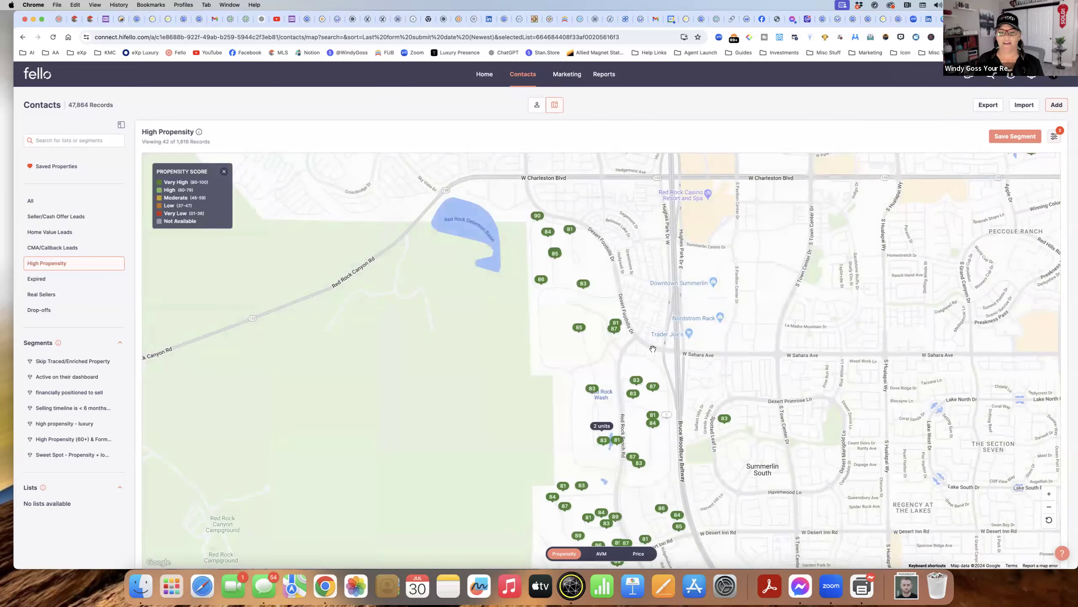
drag(683, 378, 699, 233)
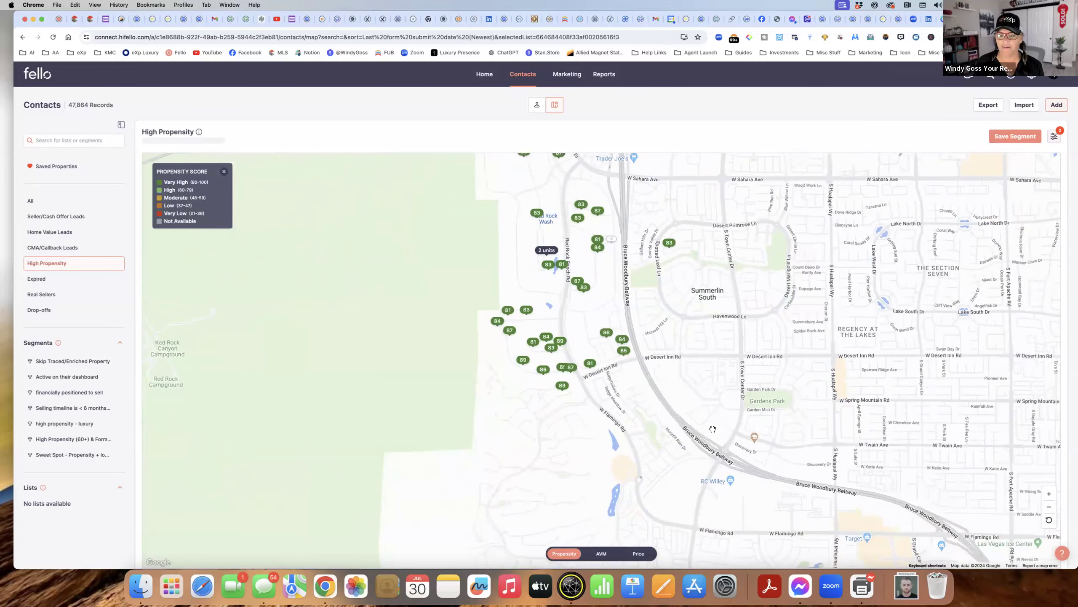
scroll(700, 375, down, 5)
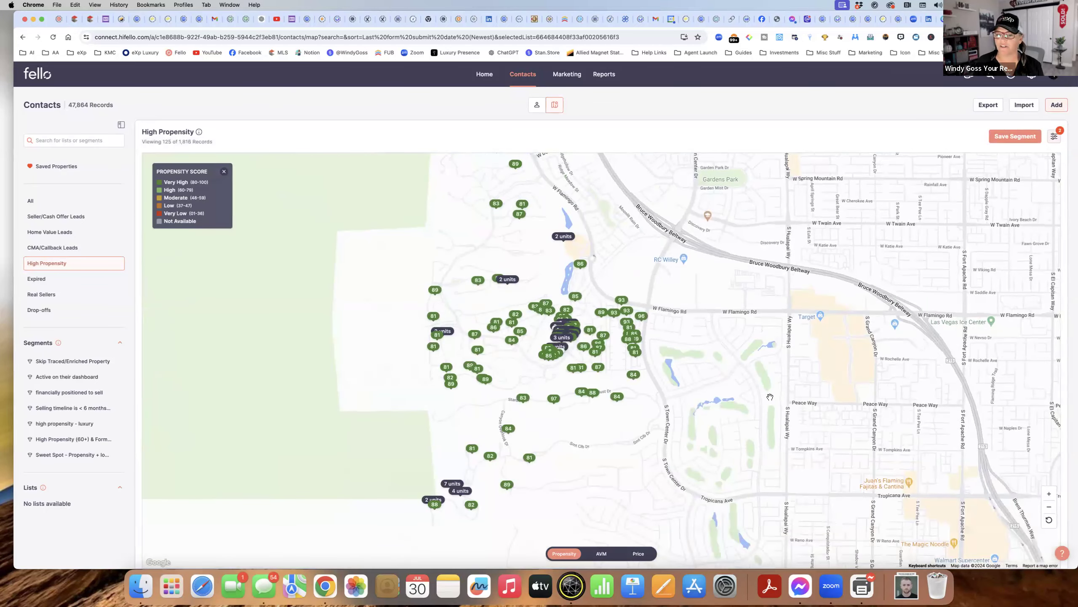
scroll(700, 375, down, 3)
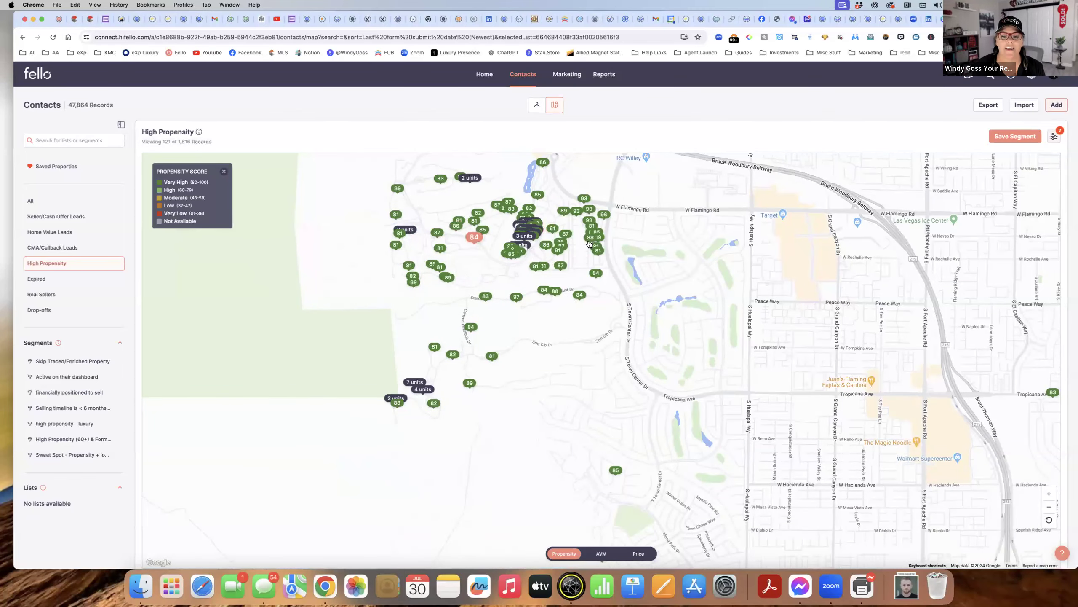
scroll(669, 429, down, 5)
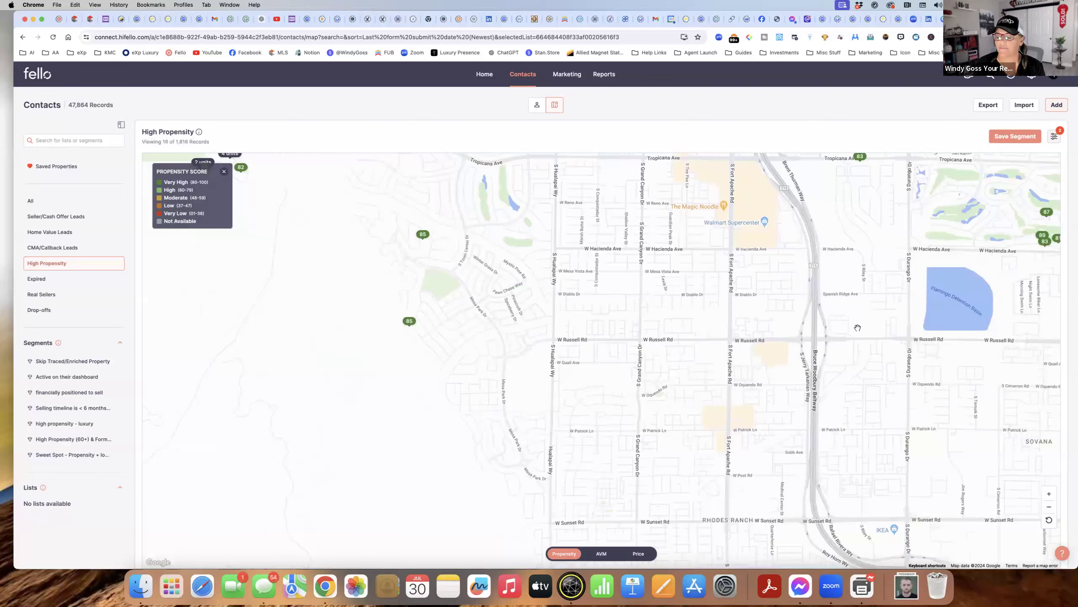
click(1048, 508)
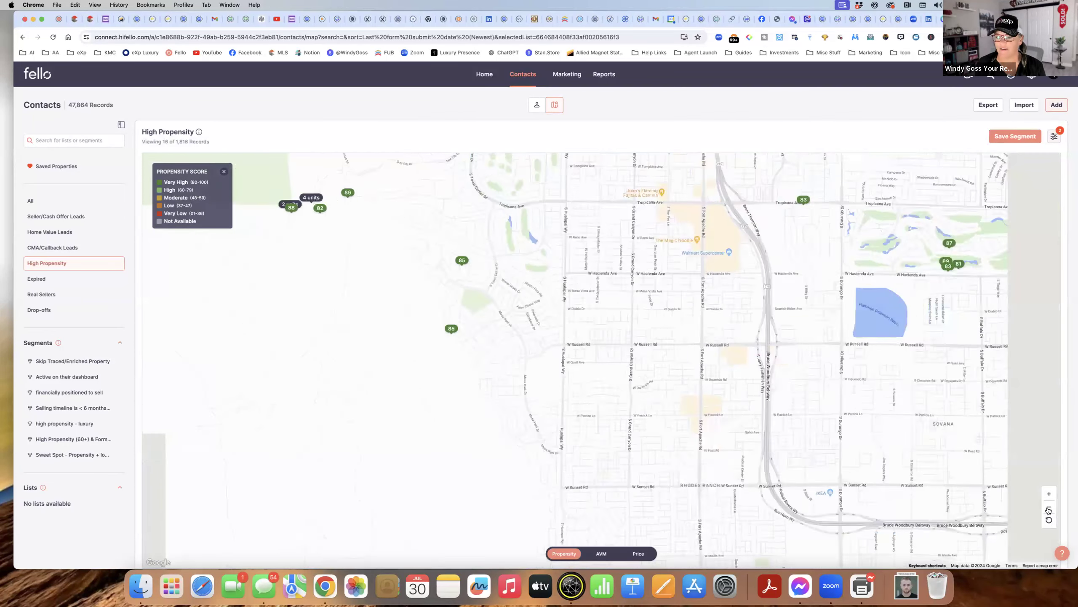
click(1048, 508)
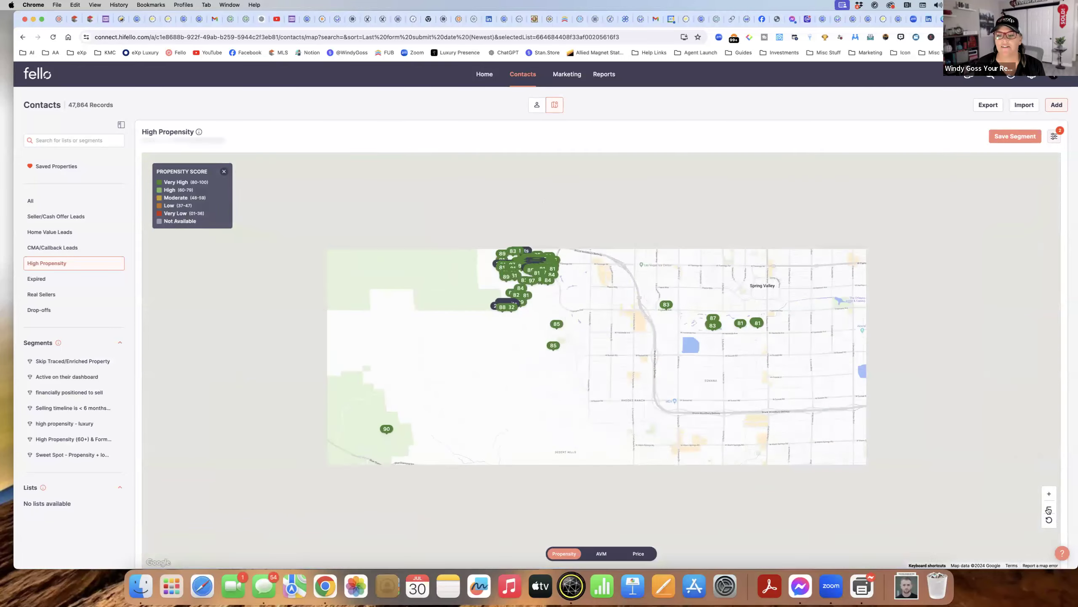
click(1048, 510)
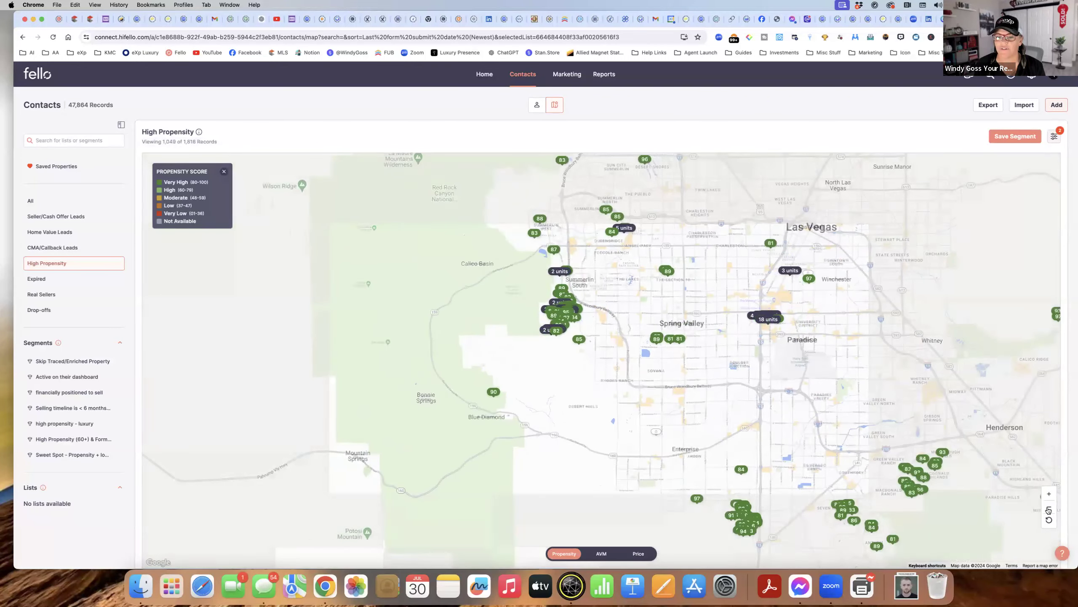
click(1049, 509)
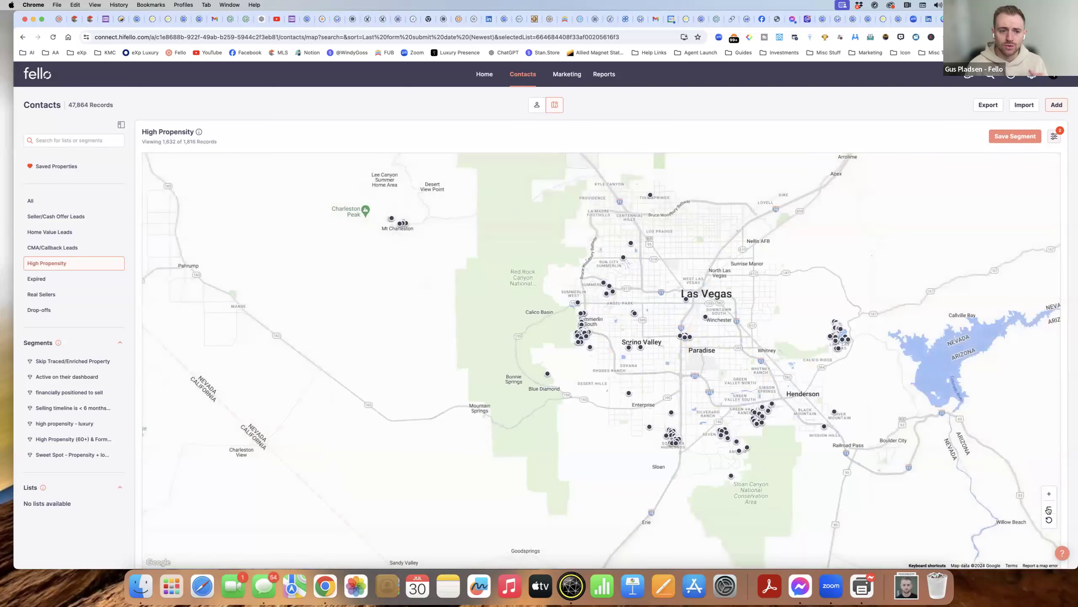
drag(901, 484, 880, 420)
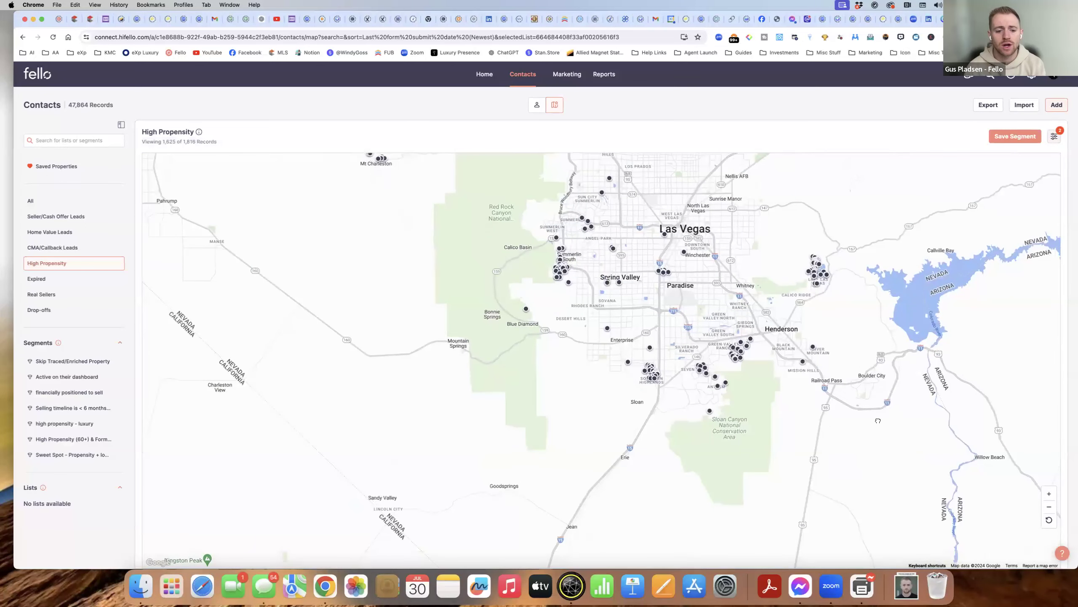
click(1049, 494)
click(1049, 494)
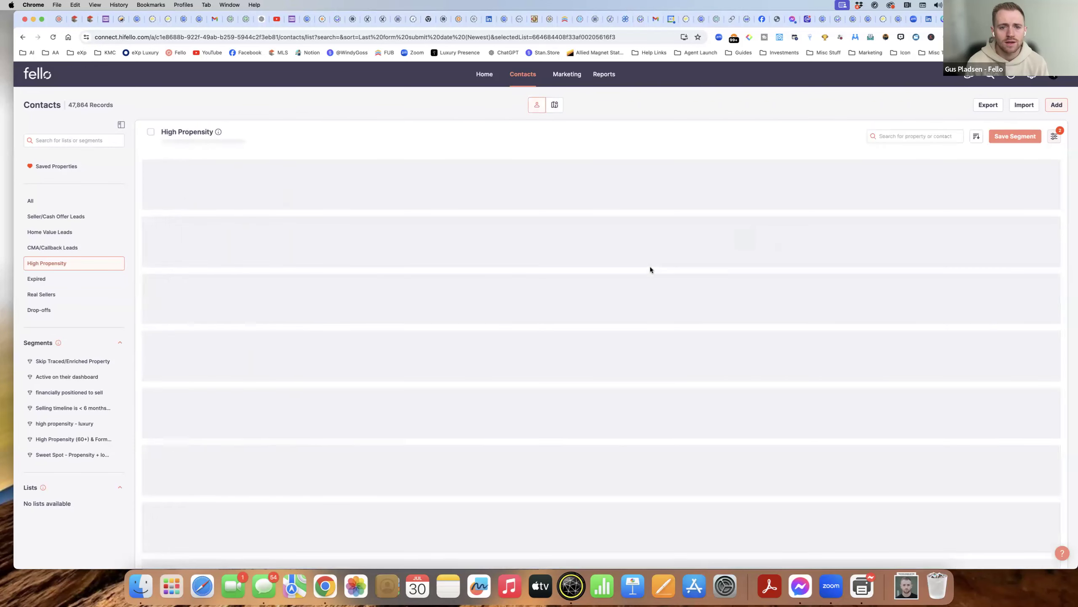
Return to list view and browse the Skip Traced/Enriched Property segment
click(537, 105)
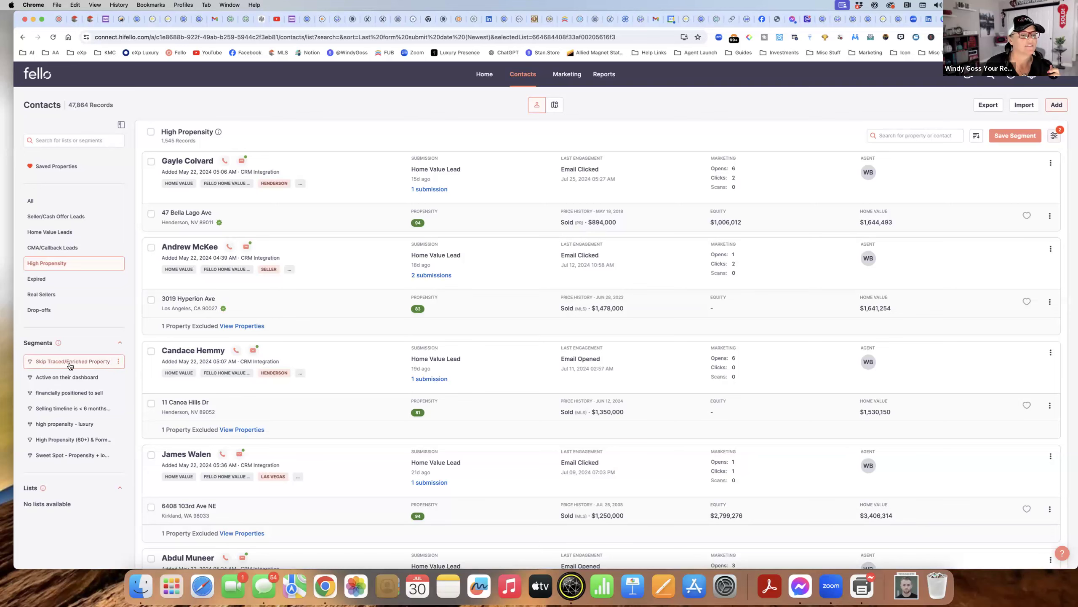
click(71, 365)
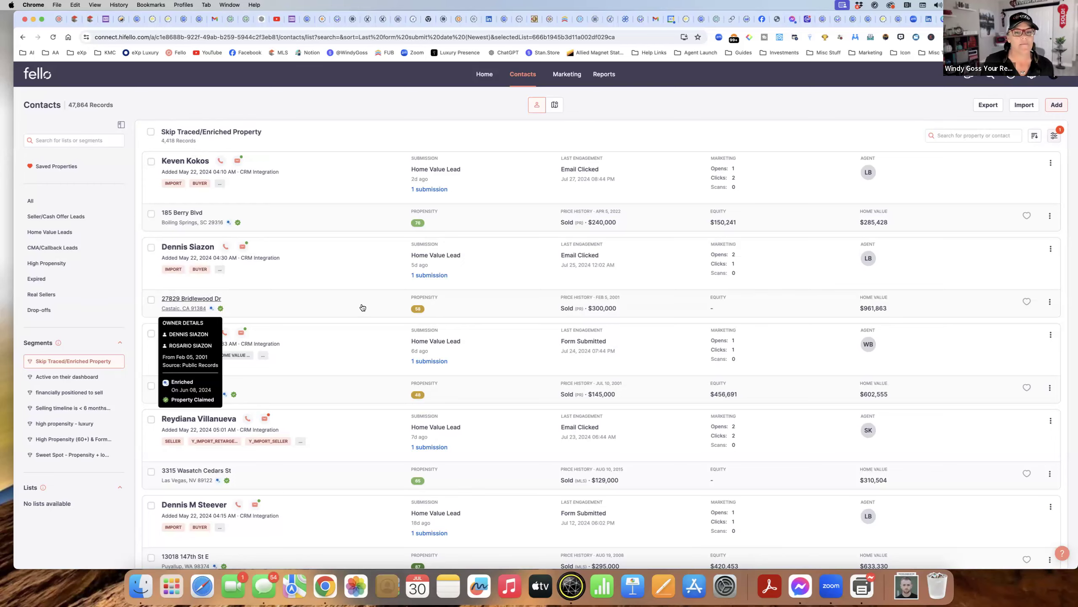
scroll(363, 307, down, 4)
scroll(362, 307, down, 15)
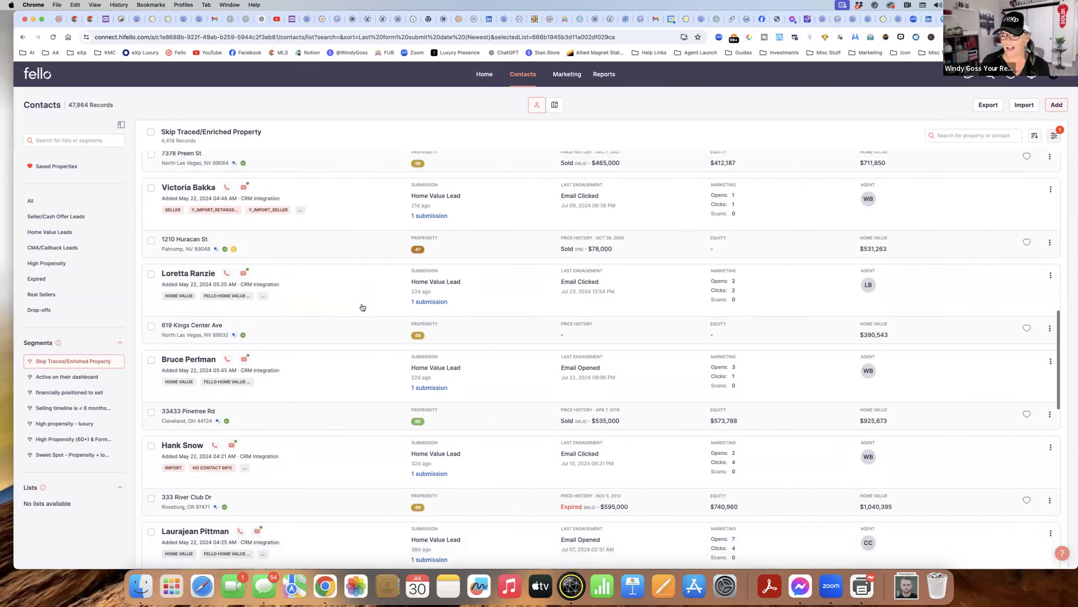
scroll(362, 307, down, 15)
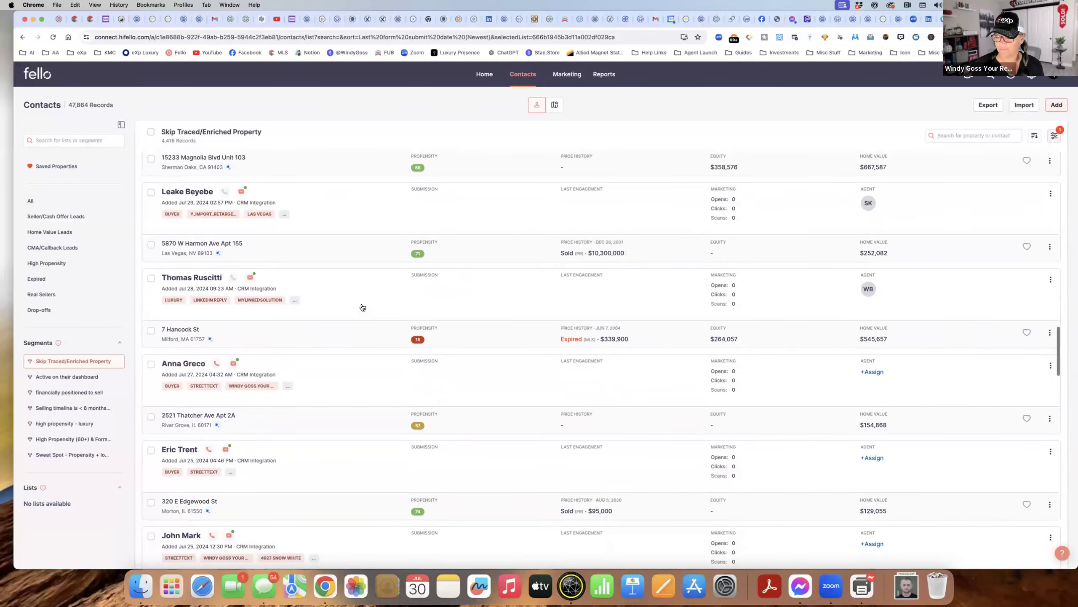
scroll(362, 307, down, 15)
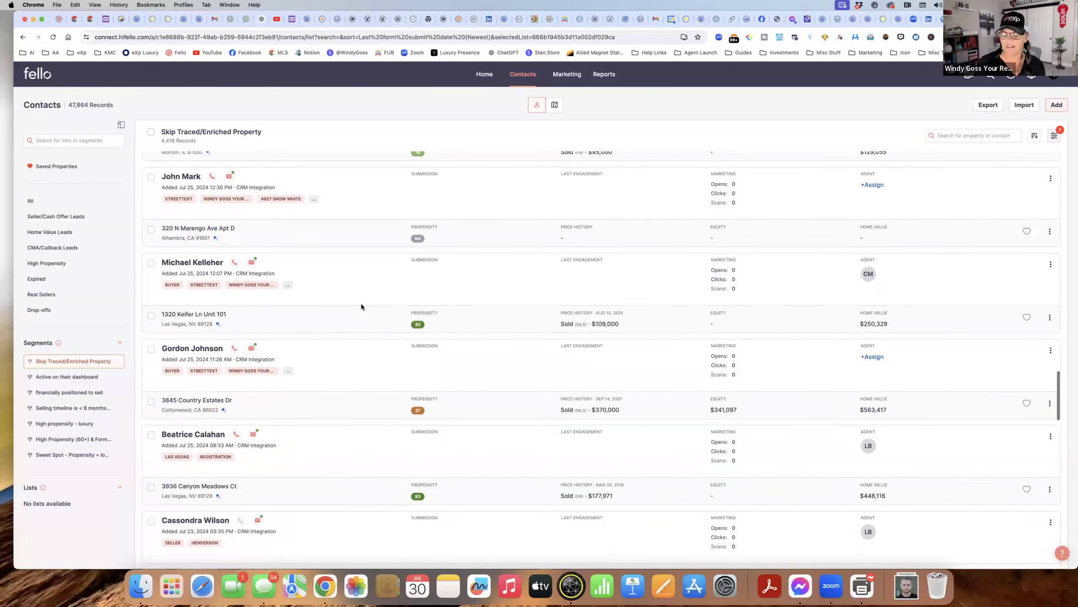
scroll(362, 307, down, 1)
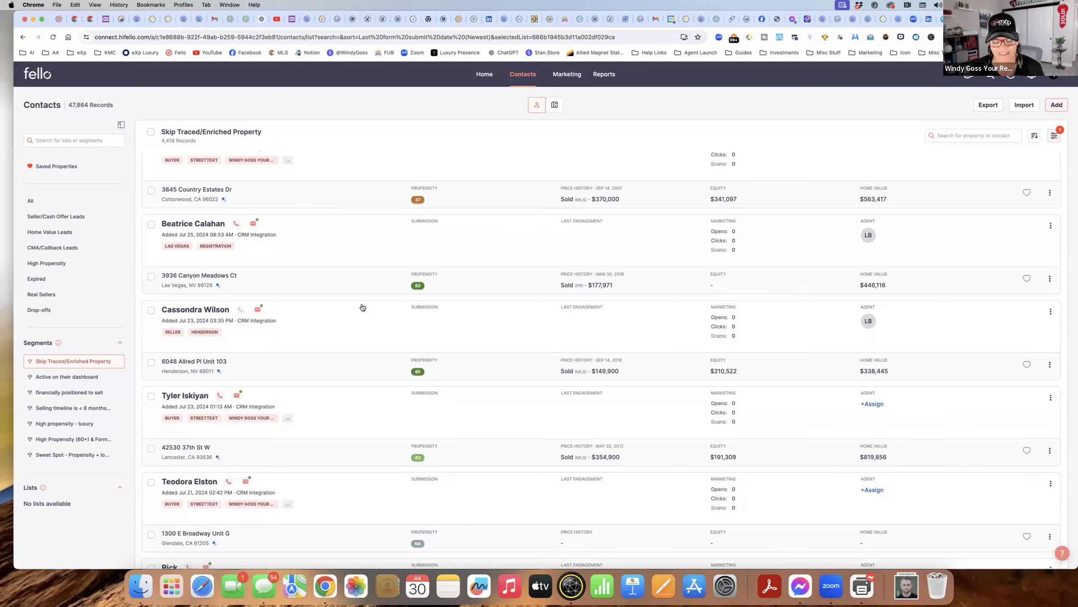
scroll(362, 308, up, 15)
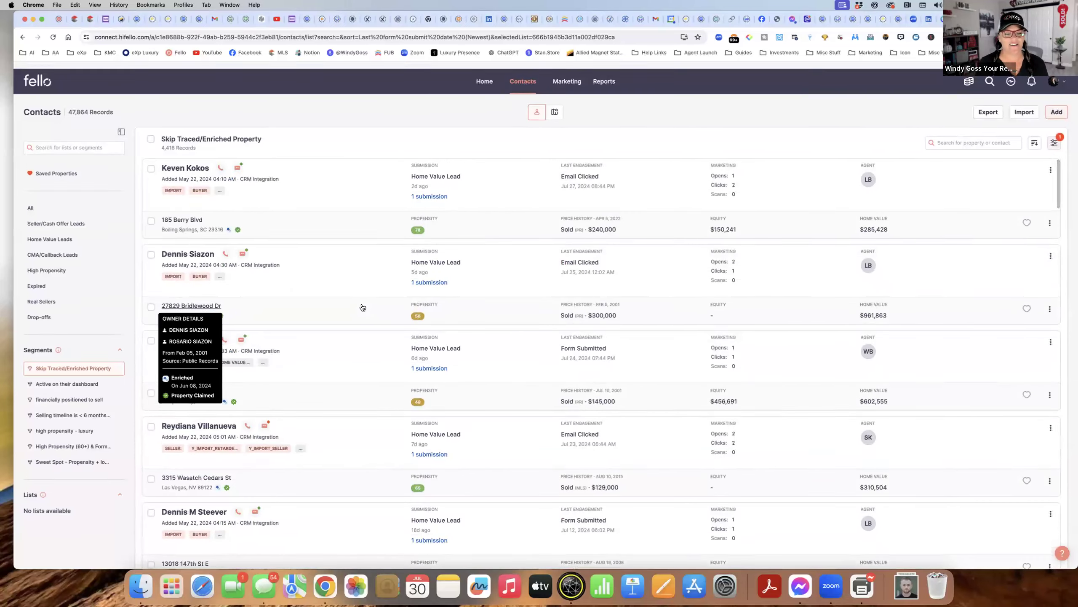
Review the Active on their dashboard, selling timeline under 6 months, and high propensity - luxury segments
click(64, 378)
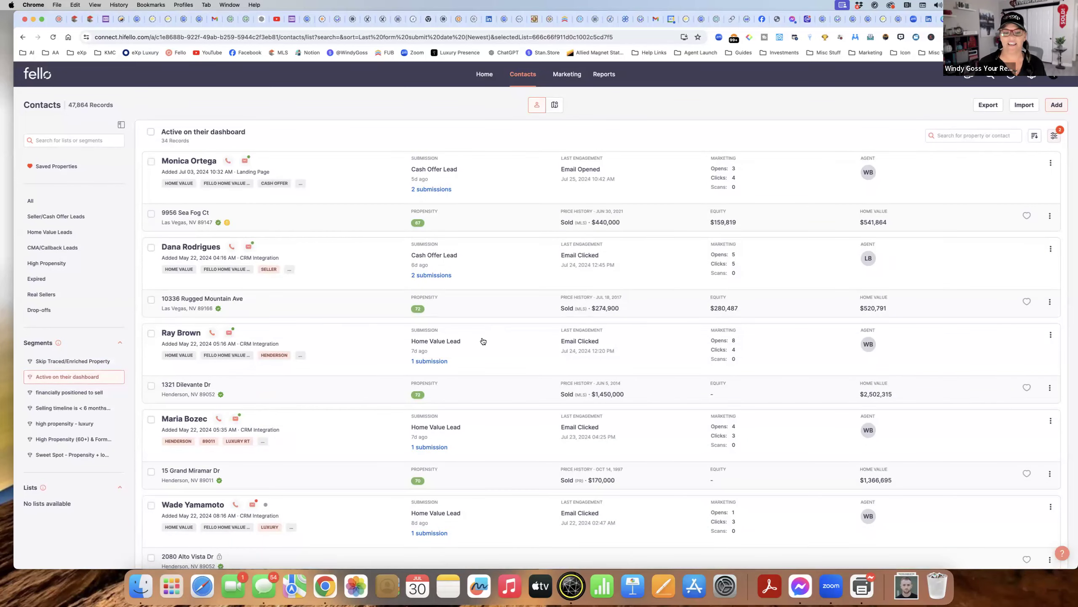
scroll(484, 338, down, 10)
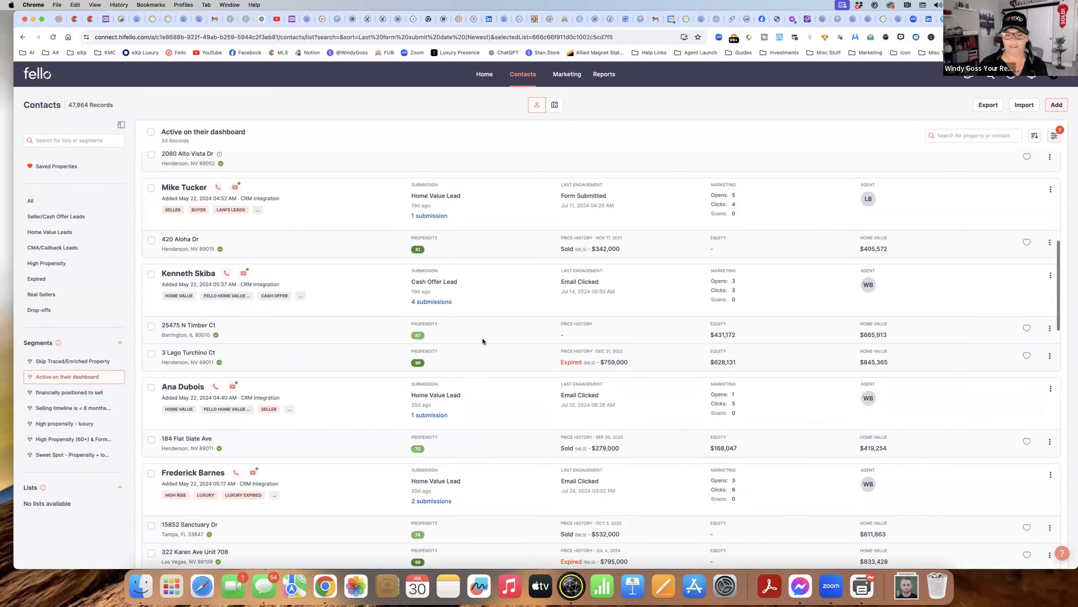
click(65, 409)
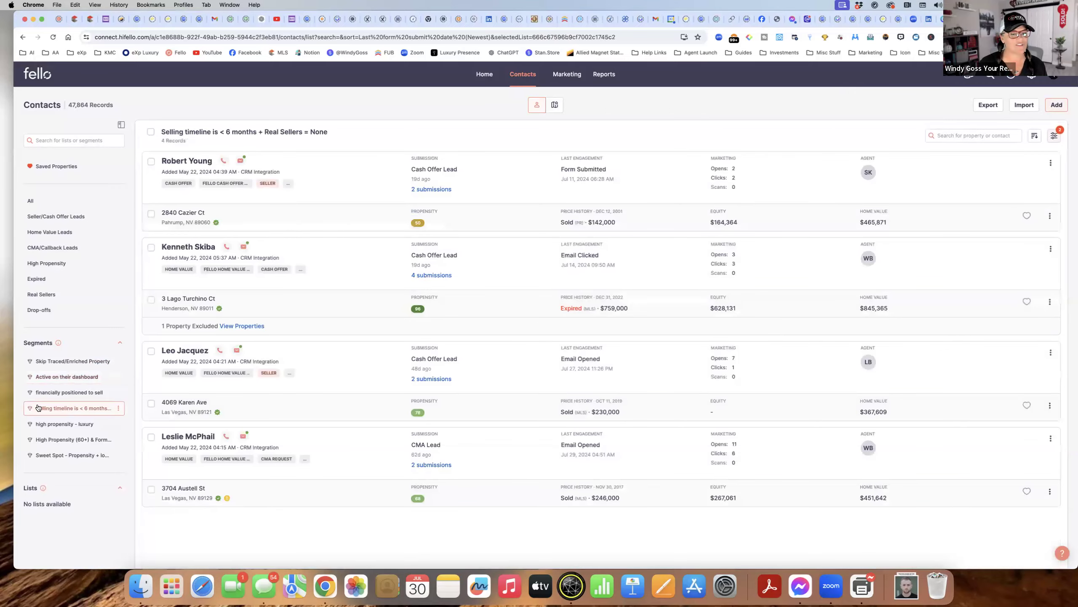
click(60, 425)
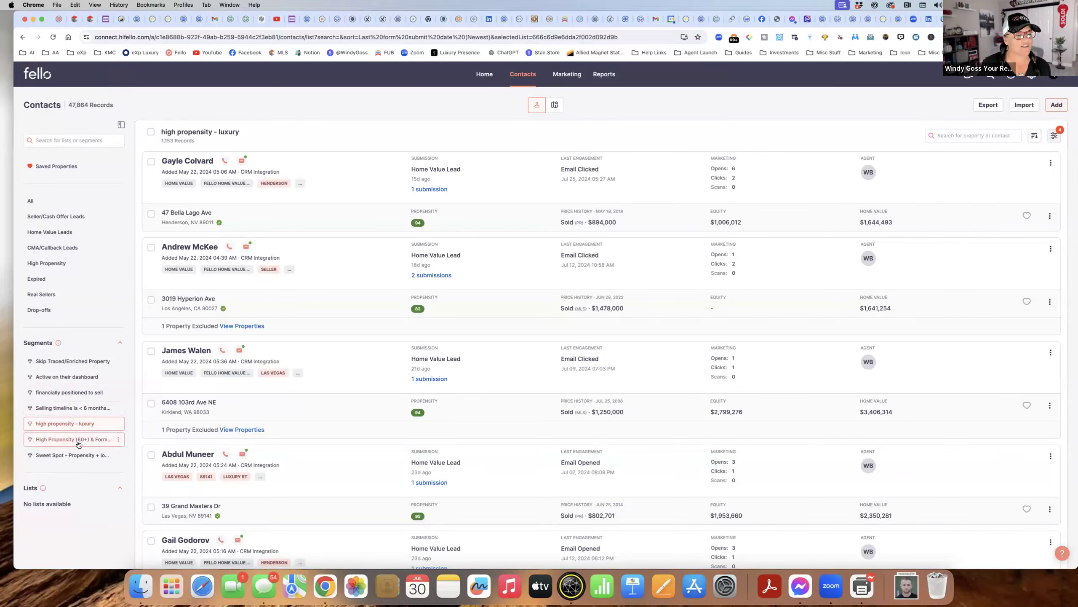
Open the Sweet Spot segment and scroll through its 17 contacts
click(56, 456)
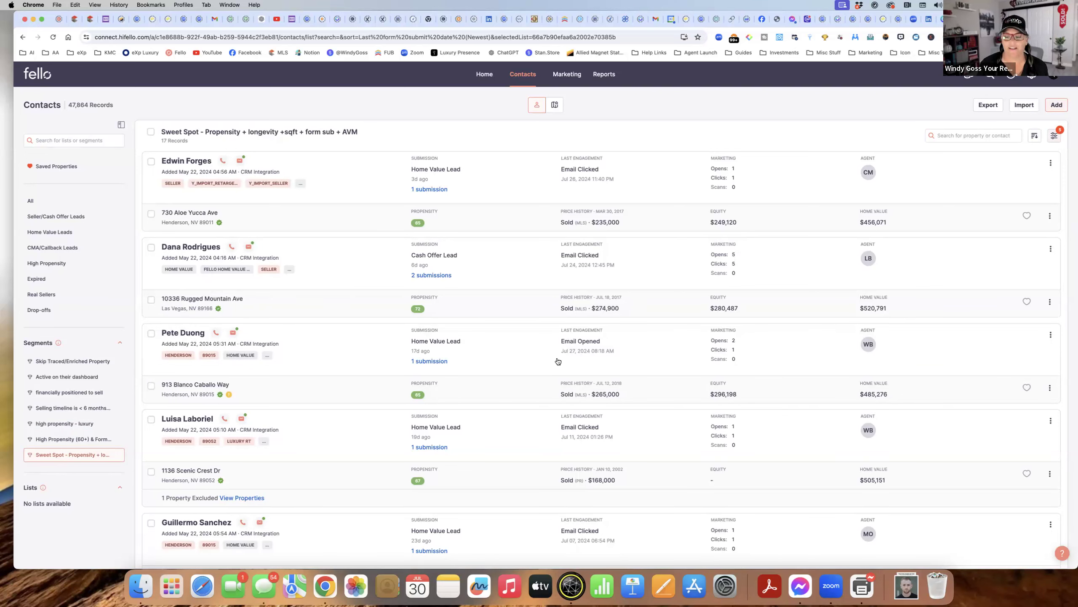
scroll(558, 361, down, 4)
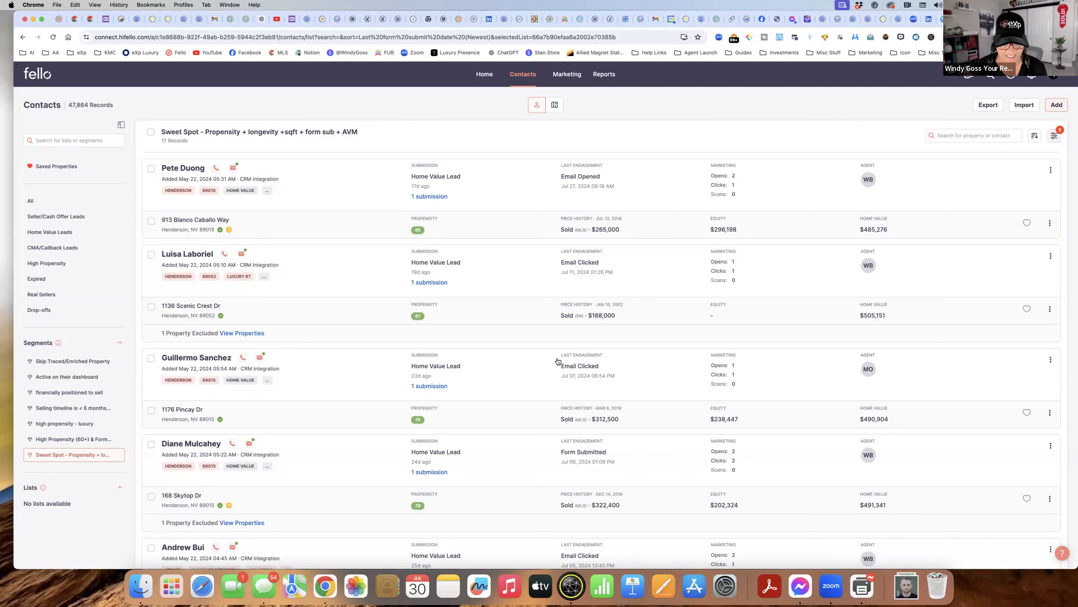
scroll(427, 340, down, 10)
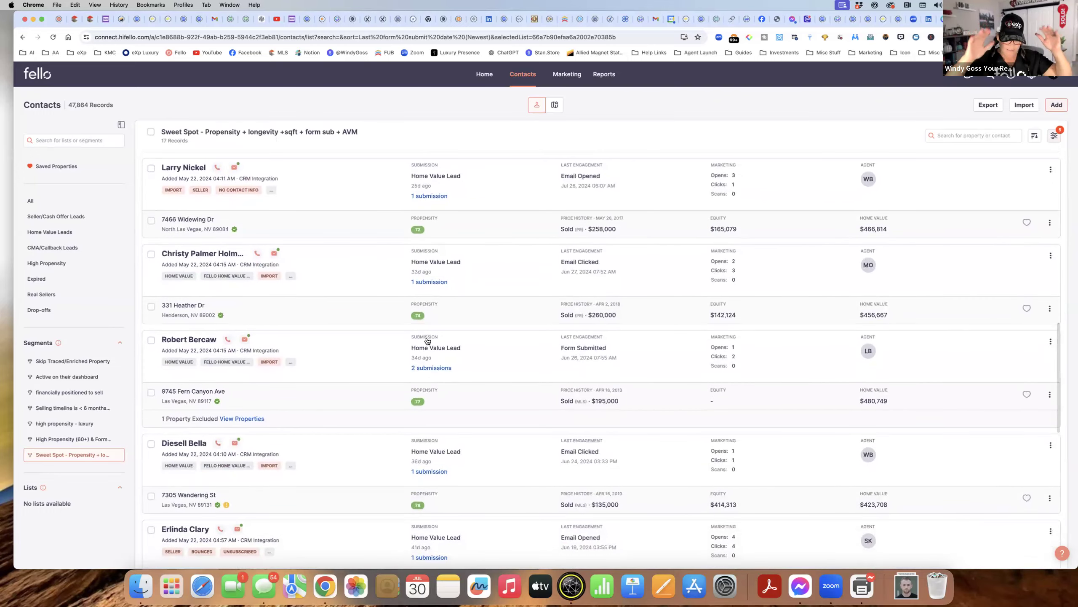
scroll(427, 340, down, 12)
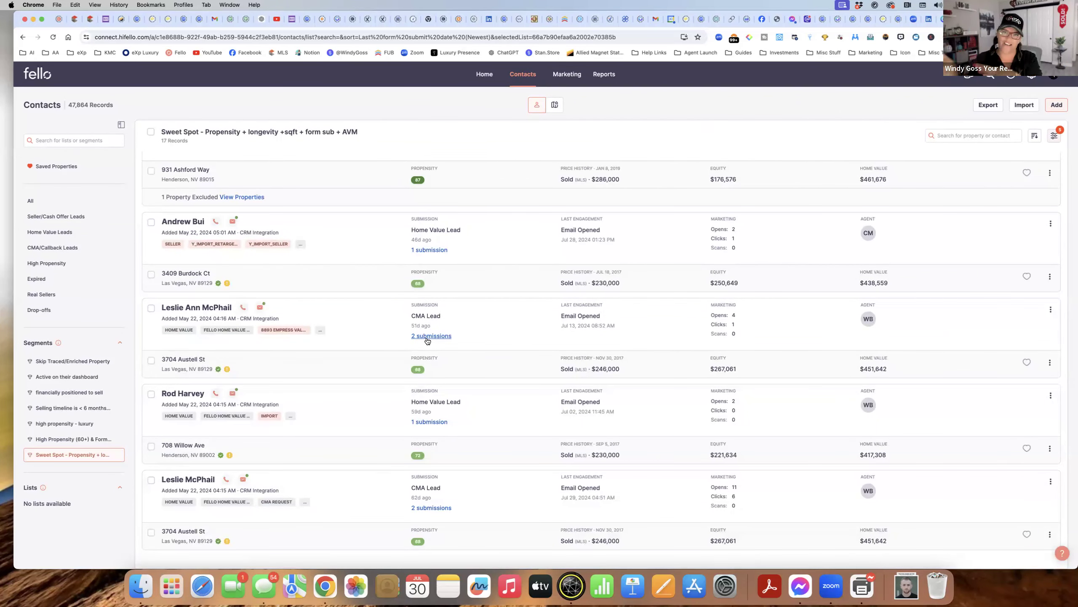
scroll(560, 232, up, 10)
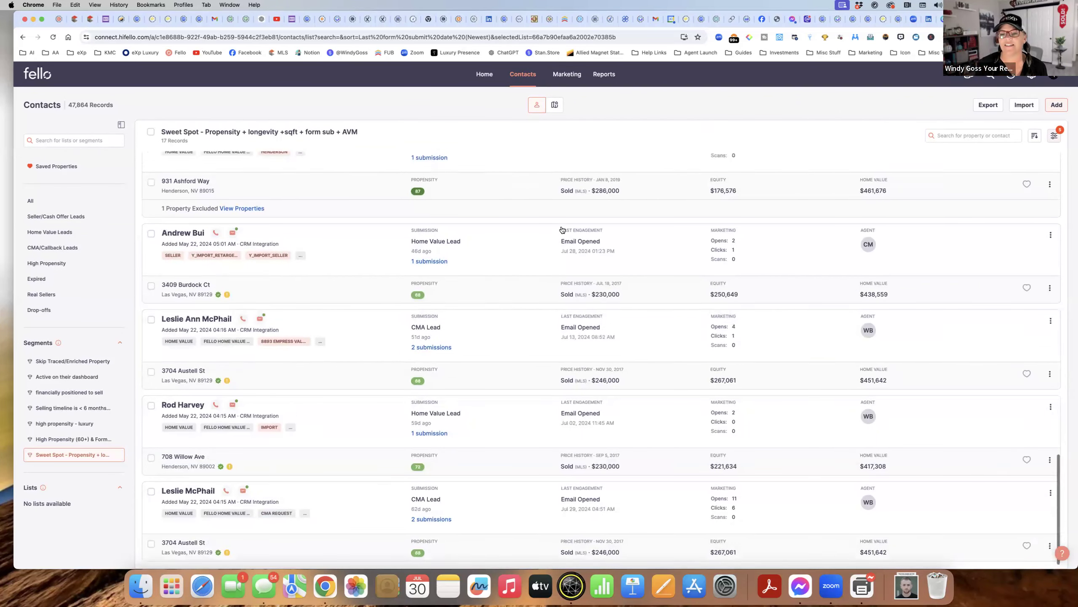